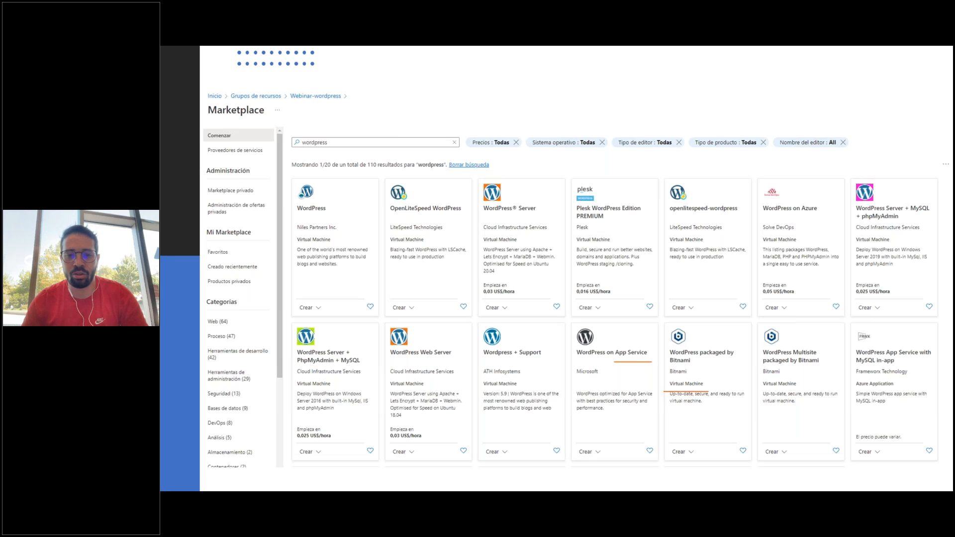
Draw a red arrow pointing at the 'wordpress' Marketplace search box.
mouse_move(339, 111)
mouse_down()
mouse_move(317, 129)
mouse_move(332, 130)
mouse_up()
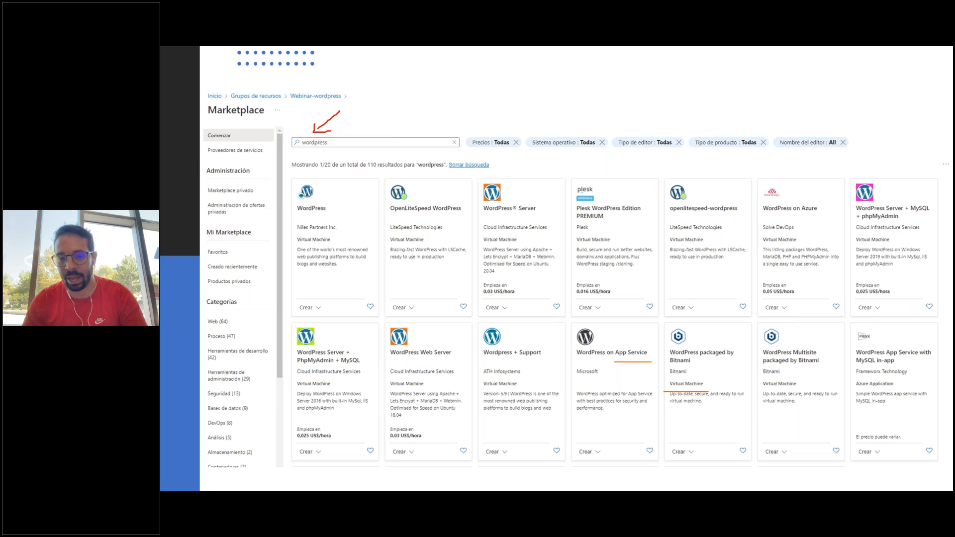
Underline the 'WordPress packaged by Bitnami' and 'WordPress on App Service' listings in red.
drag(699, 369, 711, 371)
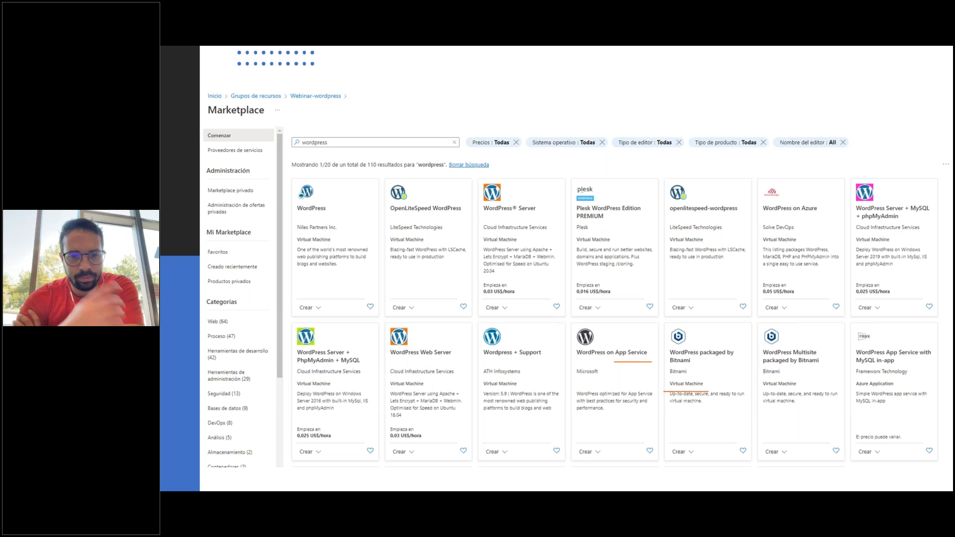
mouse_move(616, 371)
mouse_down()
mouse_move(646, 370)
mouse_move(643, 377)
mouse_up()
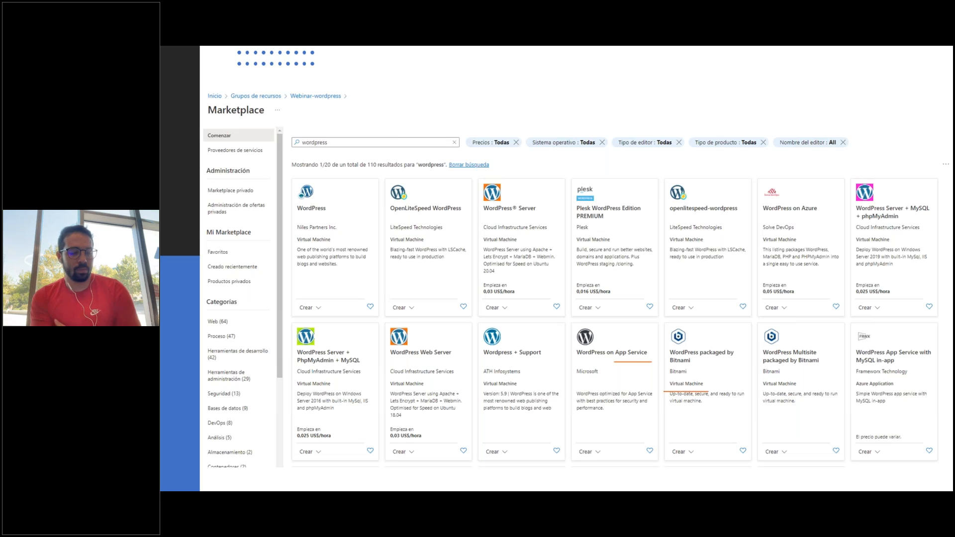
Draw a red freehand circle around the Marketplace search box containing 'wordpress'.
mouse_move(293, 153)
mouse_down()
mouse_move(345, 122)
mouse_move(299, 120)
mouse_move(291, 153)
mouse_up()
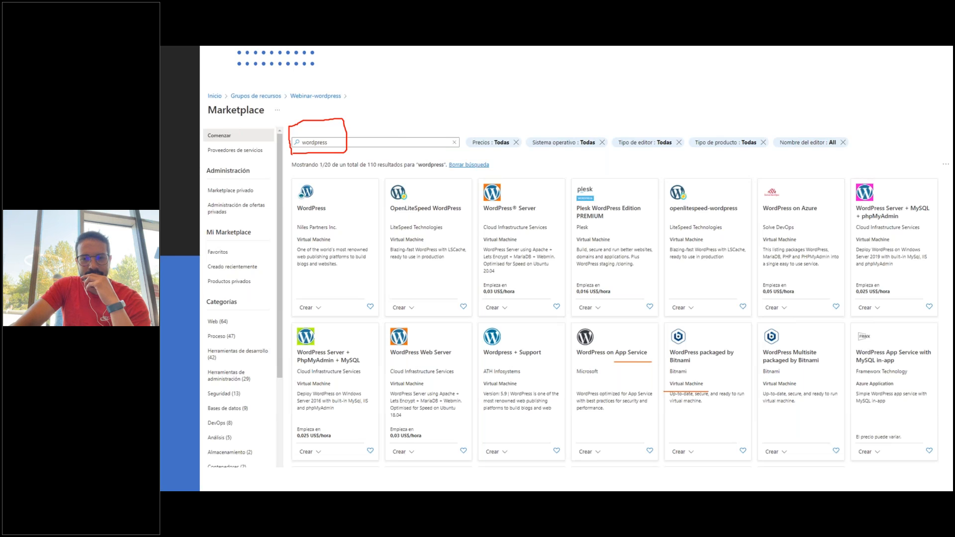
Advance to the 'Recursos generados con IaaS' slide listing wordpressVM and its disk.
key(Right)
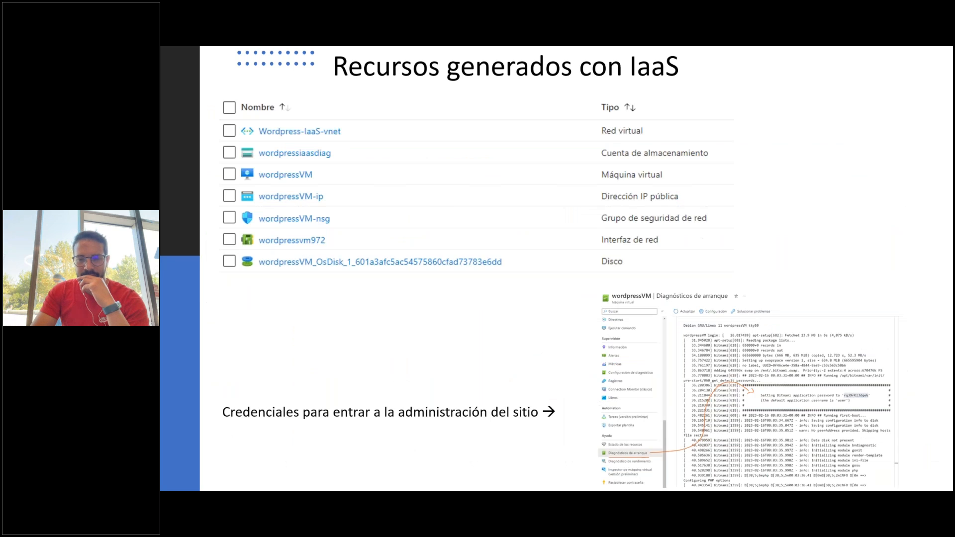
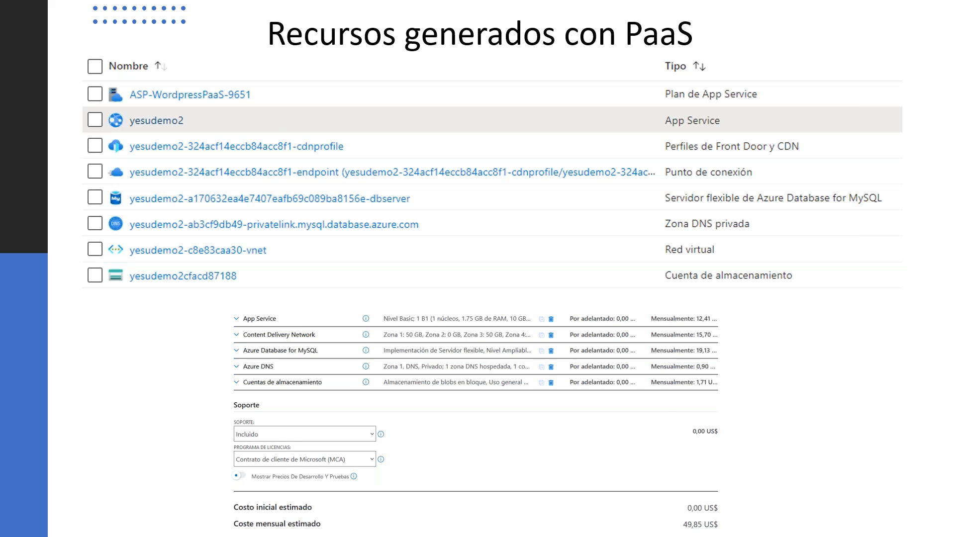
Mark the 'Perfiles de Front Door y CDN' row and circle the cost-estimate table in red ink.
drag(813, 148, 831, 145)
mouse_move(207, 509)
mouse_down()
mouse_move(222, 305)
mouse_move(653, 298)
mouse_move(741, 368)
mouse_move(749, 532)
mouse_up()
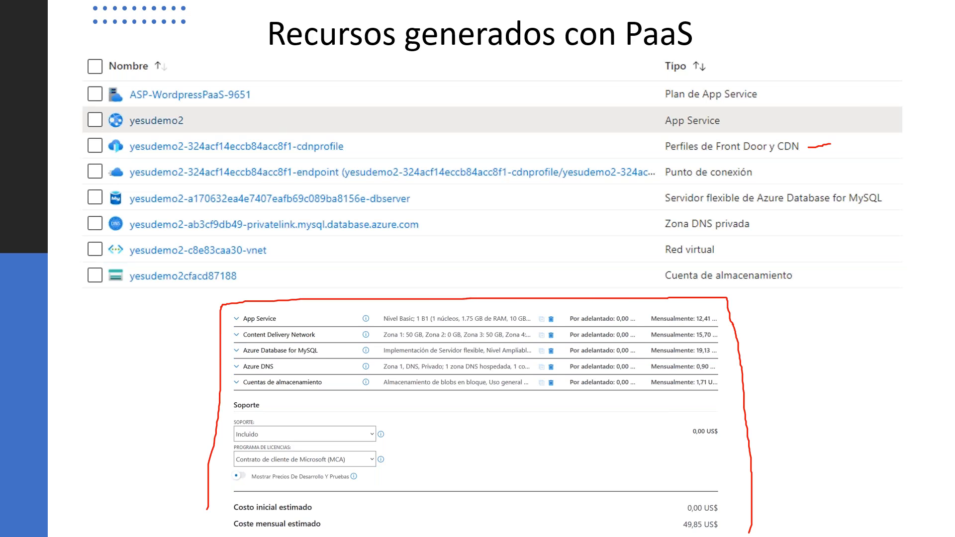
Underline the 49,85 US$ monthly total, then advance to the LIVE DEMO slide.
drag(682, 533, 720, 531)
key(Right)
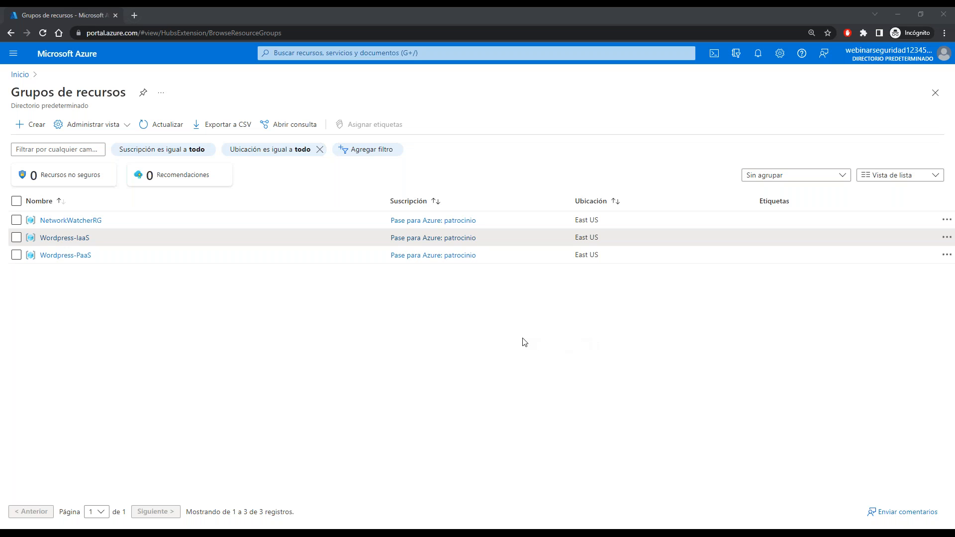
Draw a smiley annotation over the browser page, then clear it.
click(358, 319)
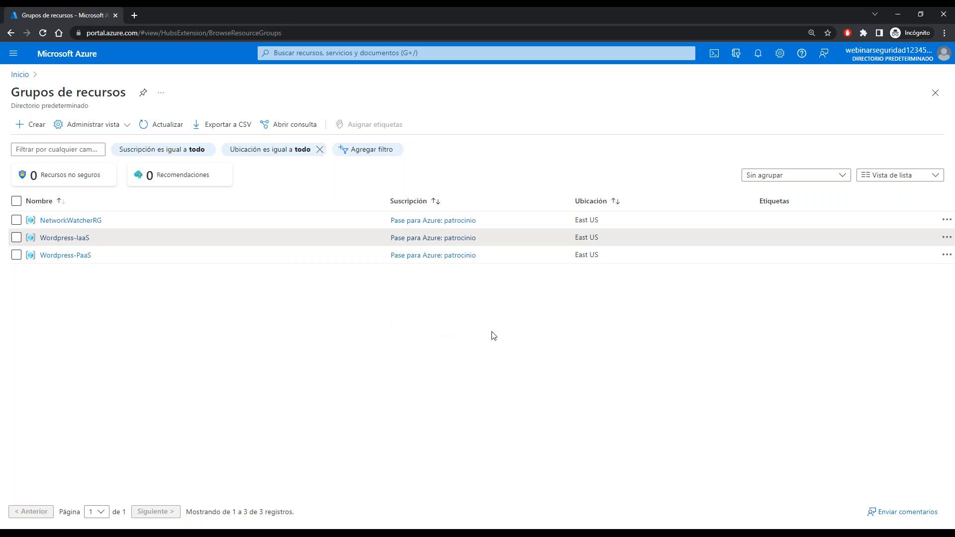
drag(259, 292, 269, 332)
drag(316, 282, 312, 329)
mouse_move(202, 329)
mouse_down()
mouse_move(362, 314)
mouse_move(381, 300)
mouse_up()
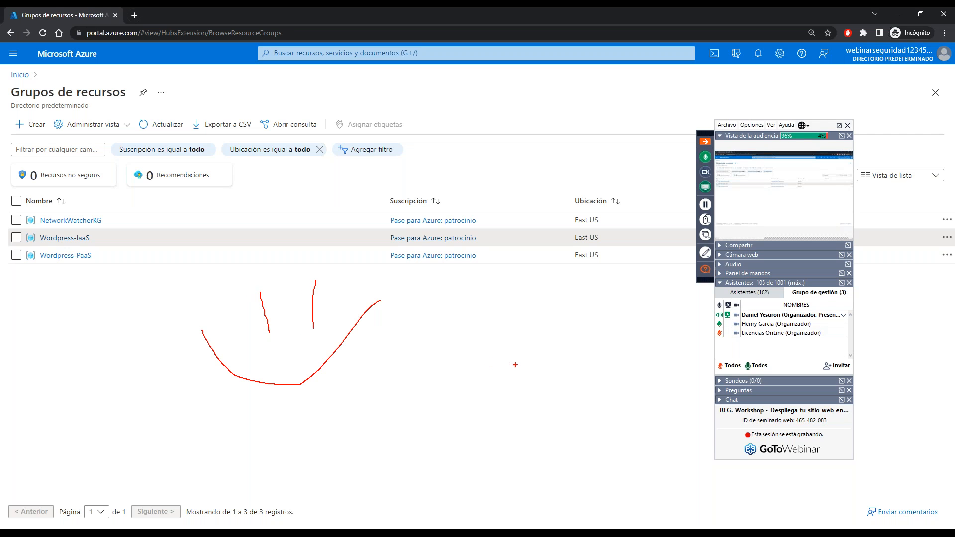
key(Escape)
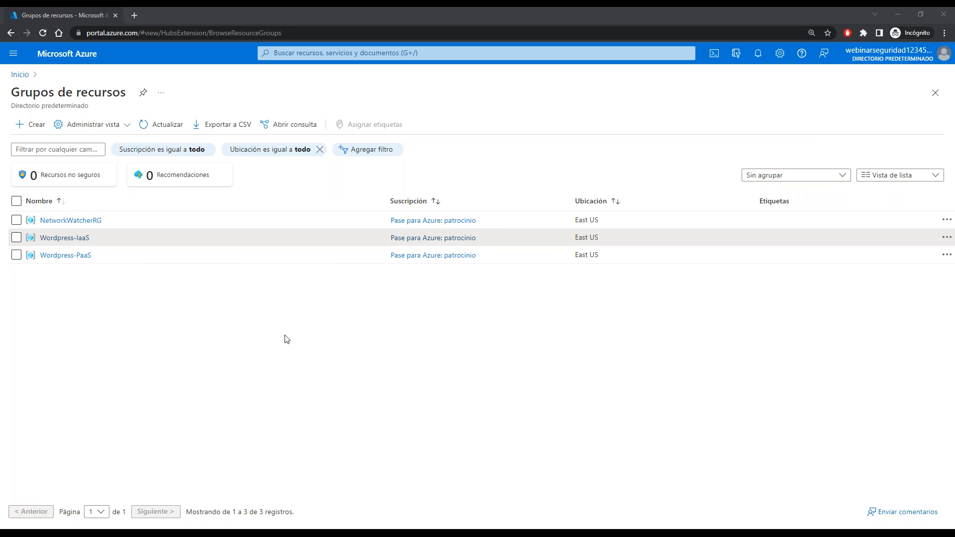
Open Suscripciones from the portal search to show the 'Pase para Azure: patrocinio' subscription.
click(269, 339)
click(615, 341)
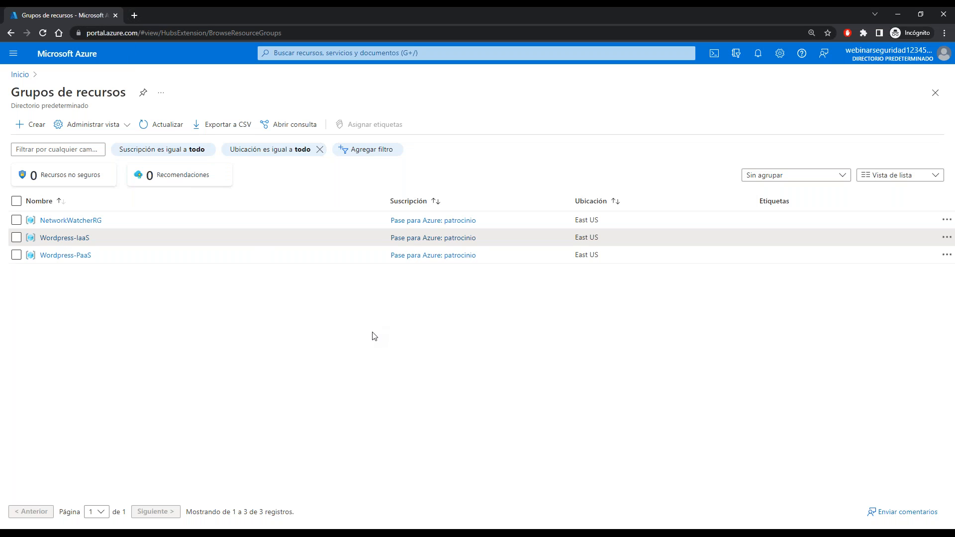
click(352, 53)
click(397, 164)
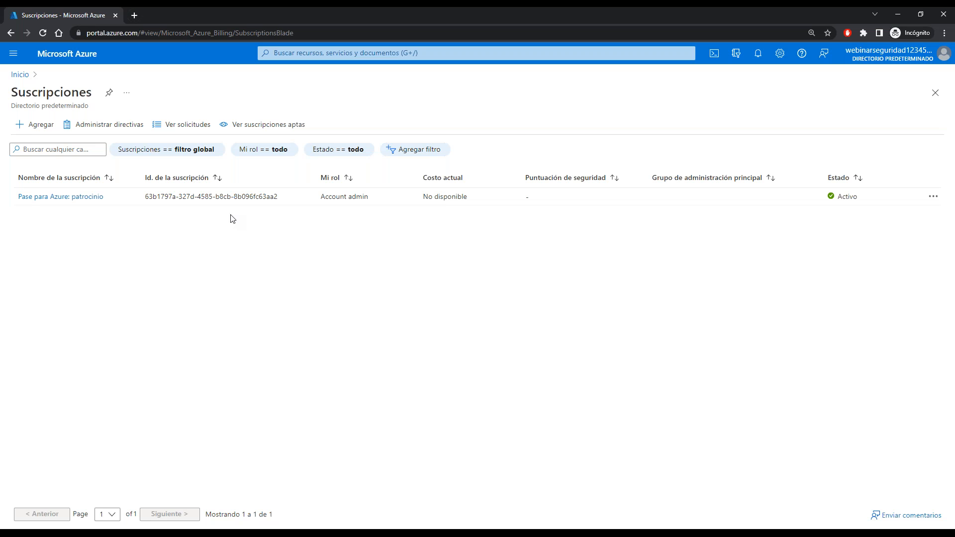
drag(149, 196, 275, 196)
click(259, 262)
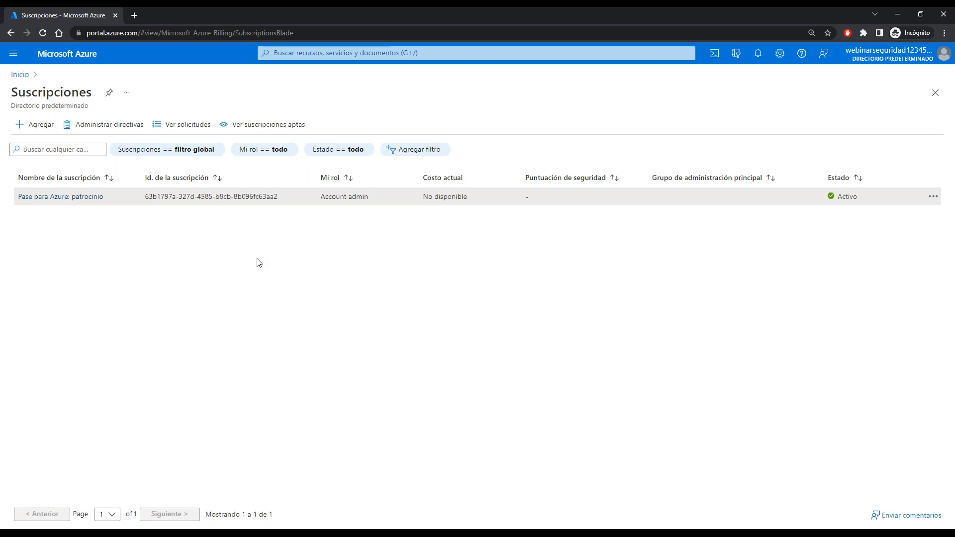
drag(157, 196, 258, 197)
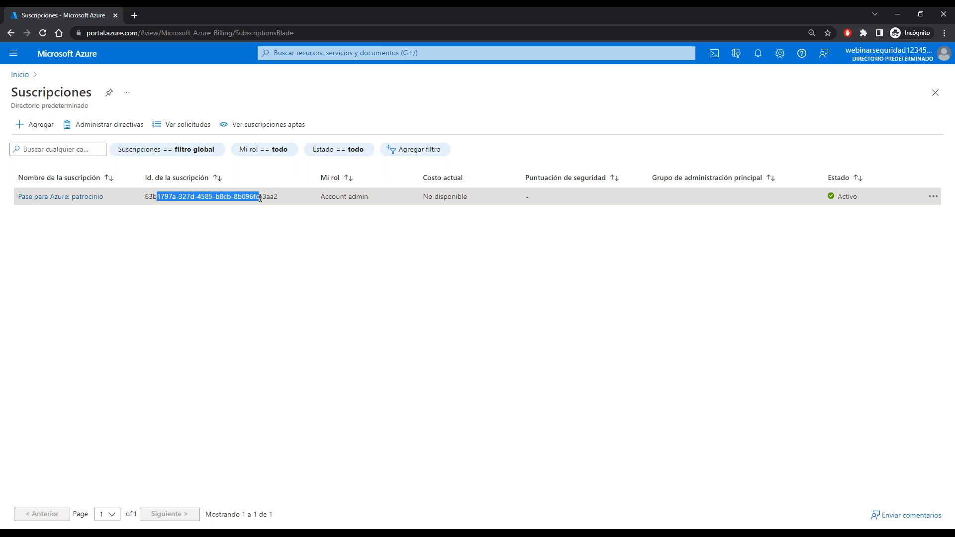
click(269, 269)
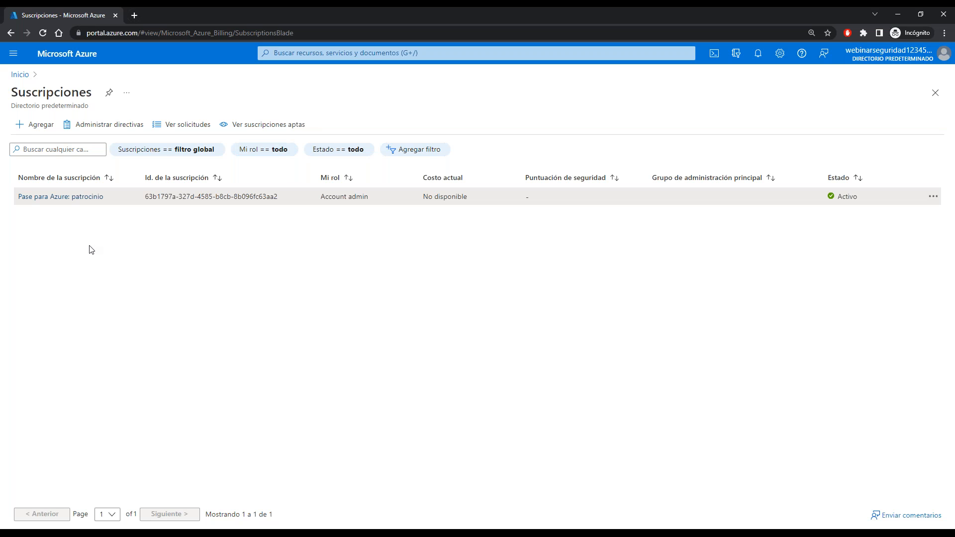
Go to Grupos de recursos from the portal menu, listing NetworkWatcherRG, Wordpress-IaaS and Wordpress-PaaS.
click(13, 53)
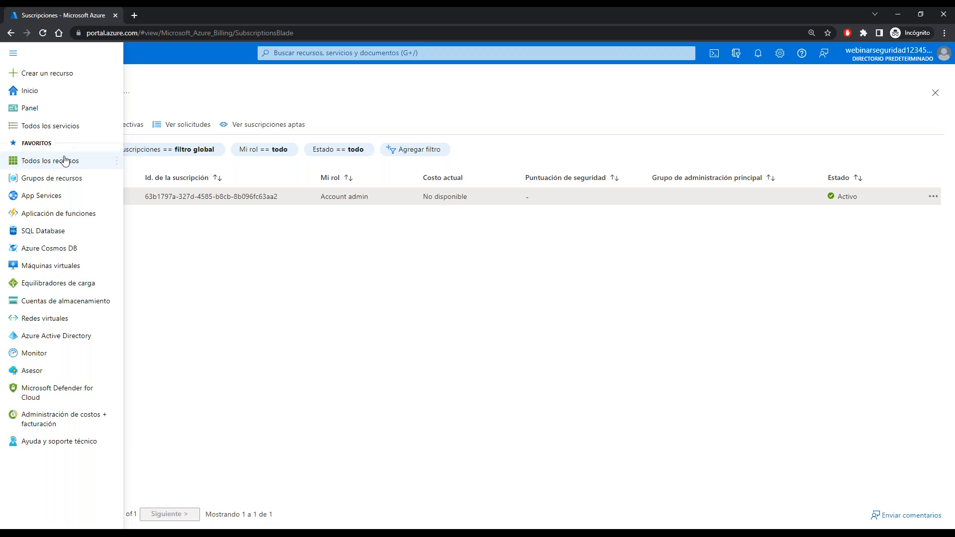
mouse_move(69, 187)
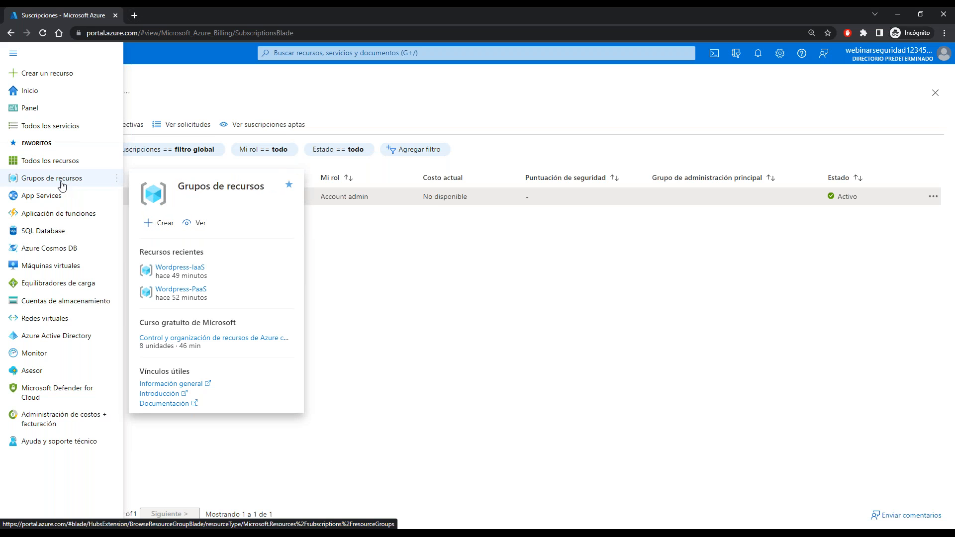
click(412, 254)
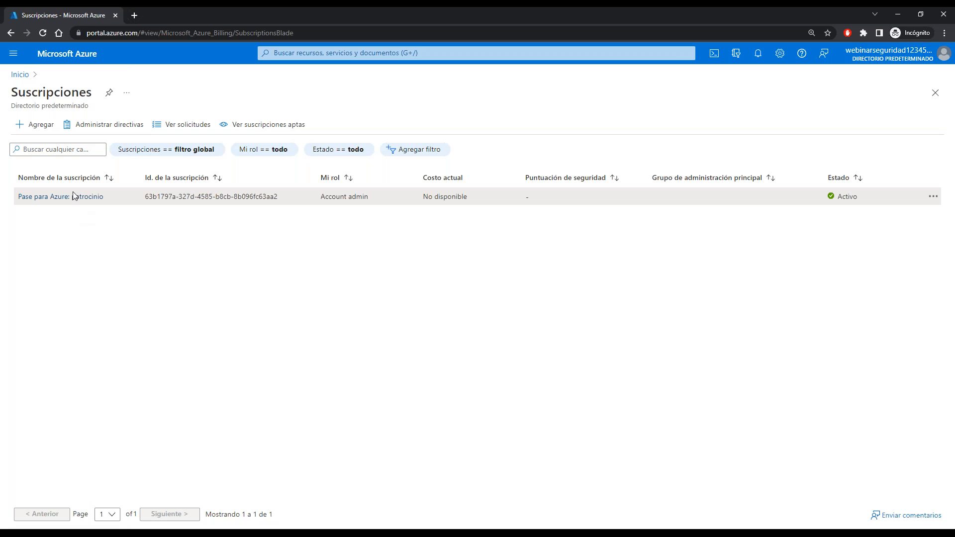
click(14, 53)
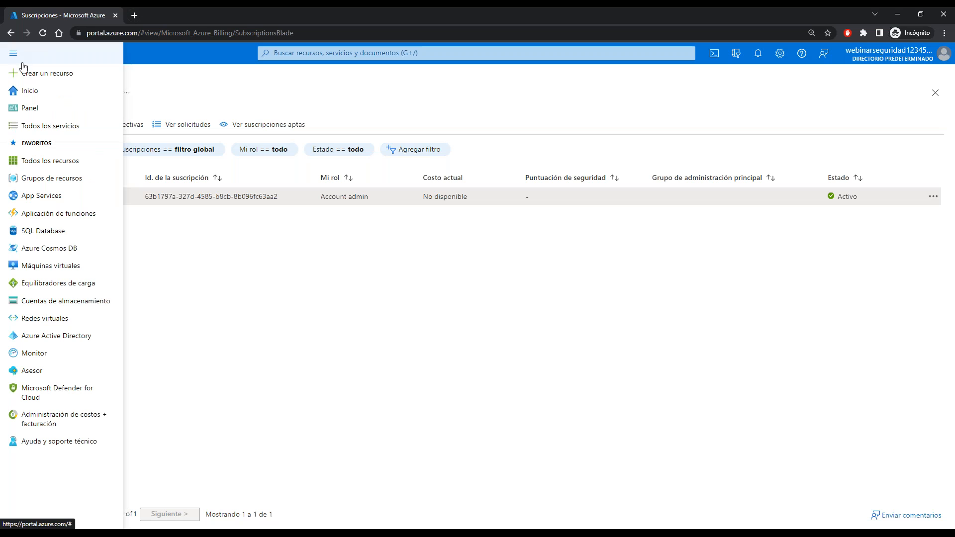
click(55, 178)
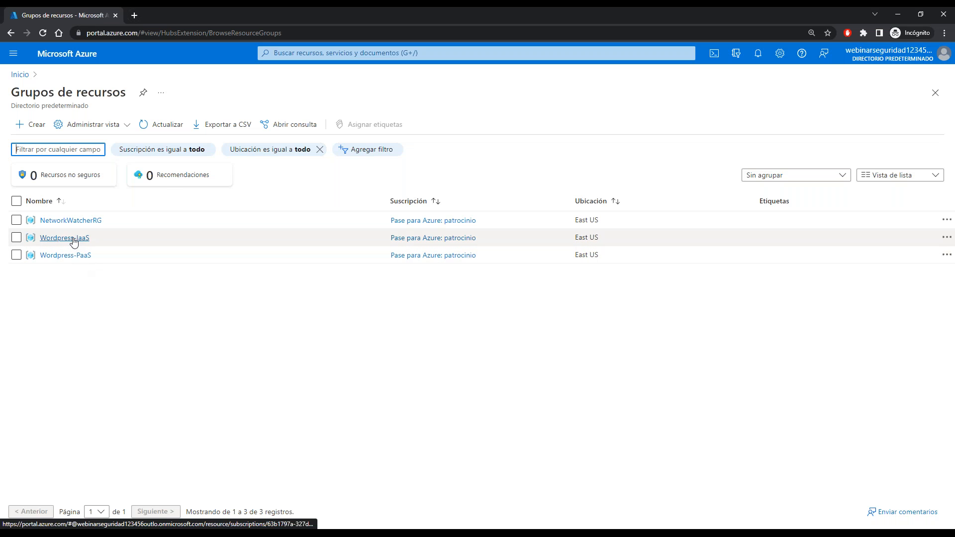
key(ctrl+plus)
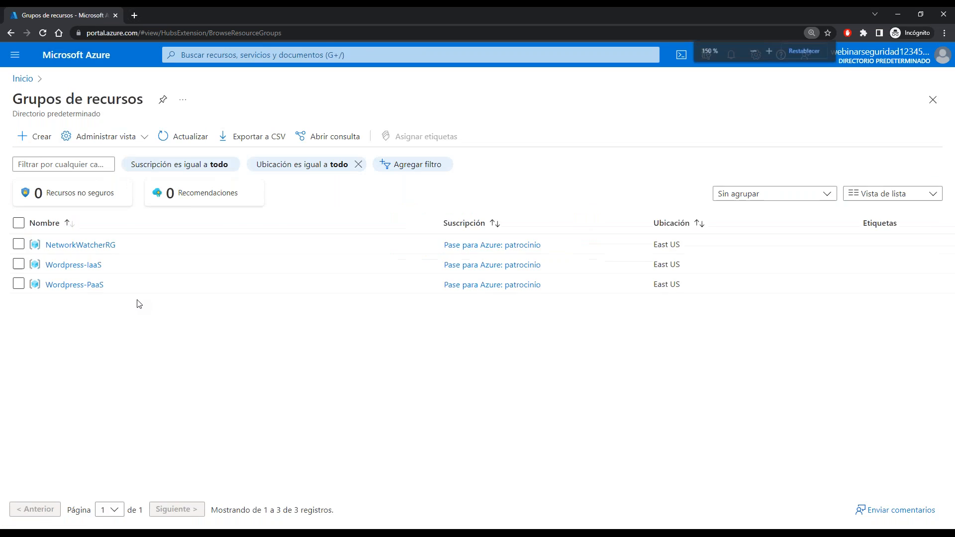
key(ctrl+plus)
key(ctrl+minus)
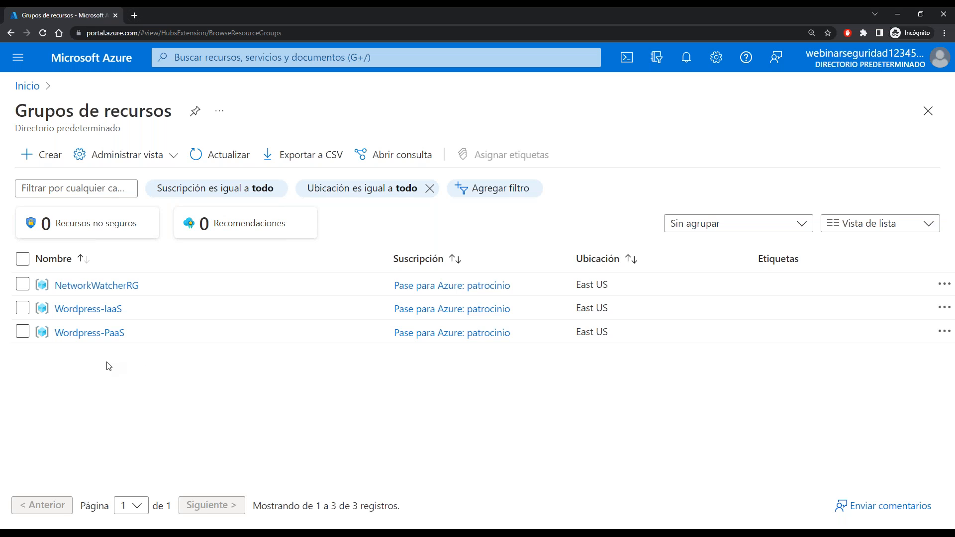
click(99, 313)
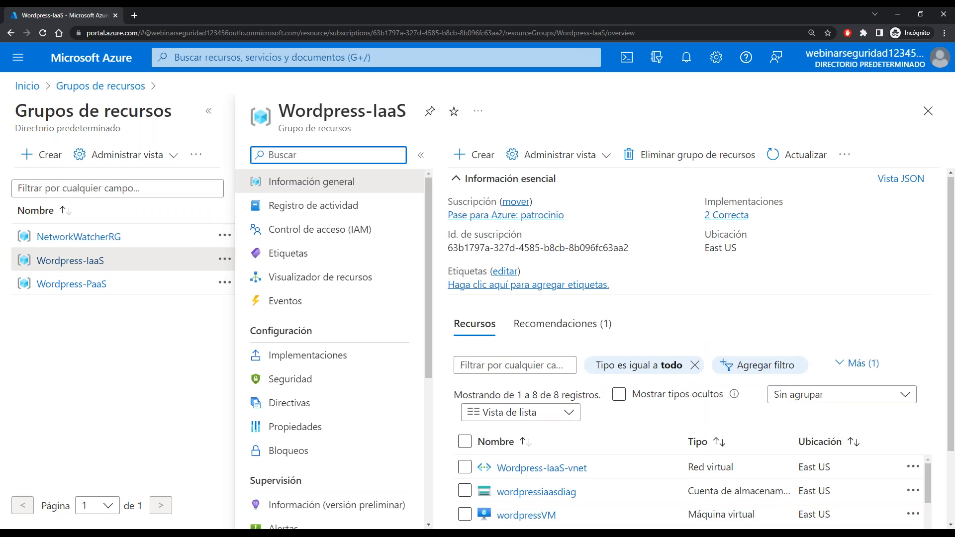
scroll(647, 391, down, 2)
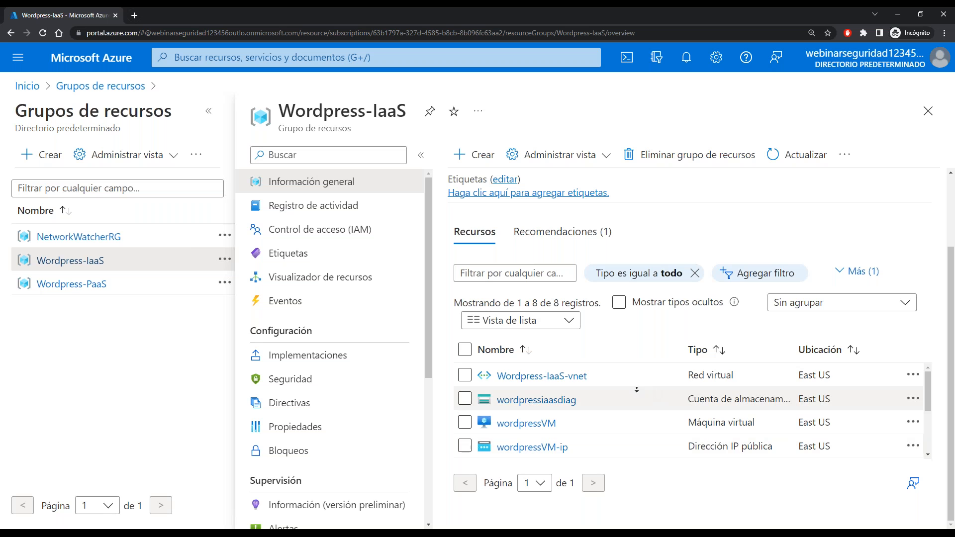
scroll(150, 308, up, 1)
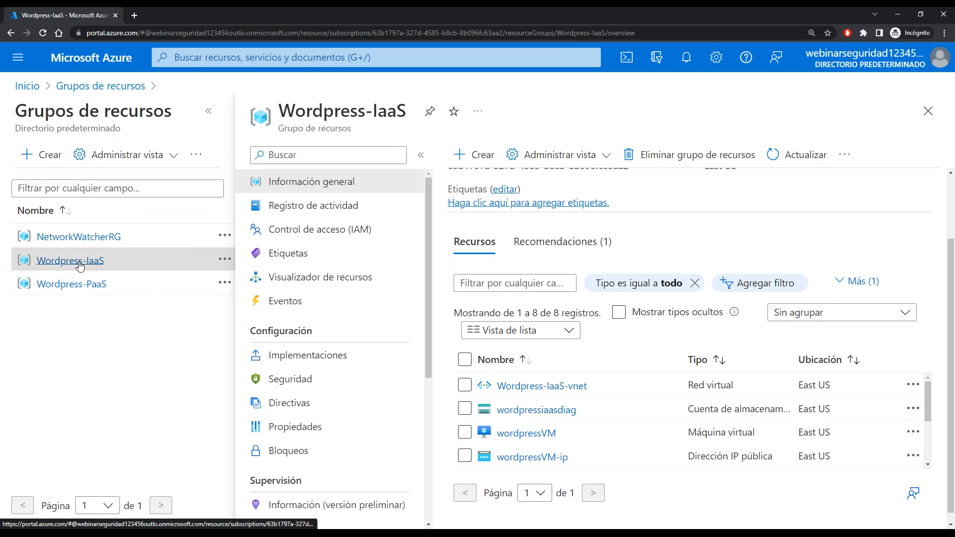
click(77, 286)
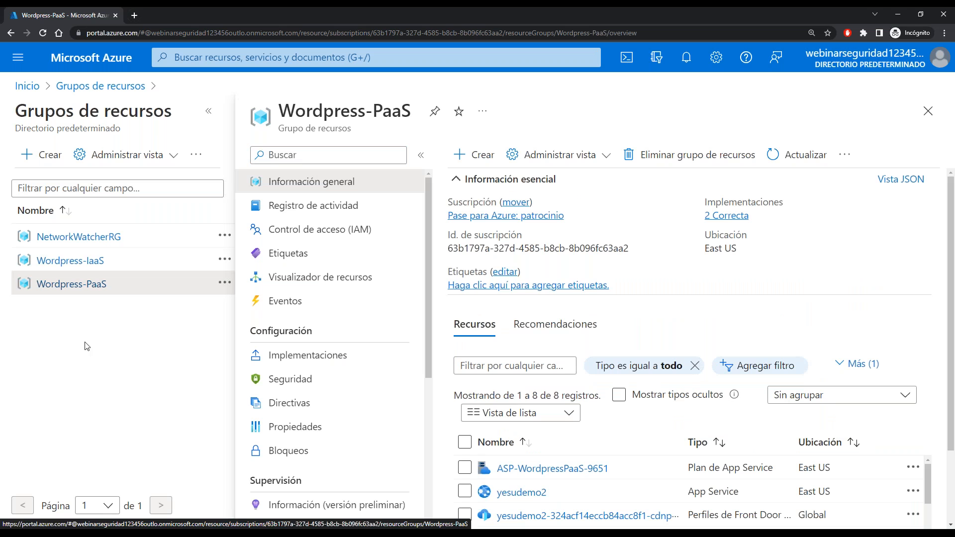
click(87, 264)
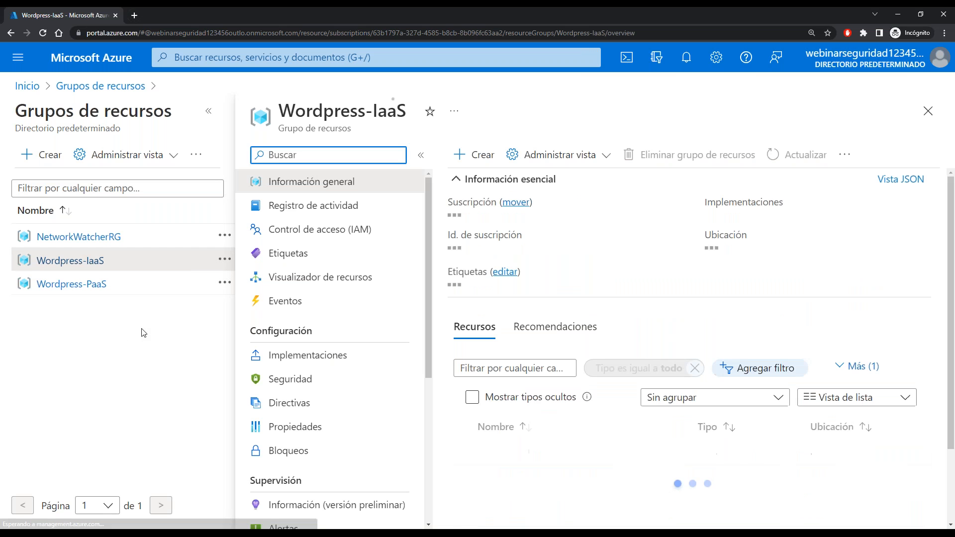
click(928, 111)
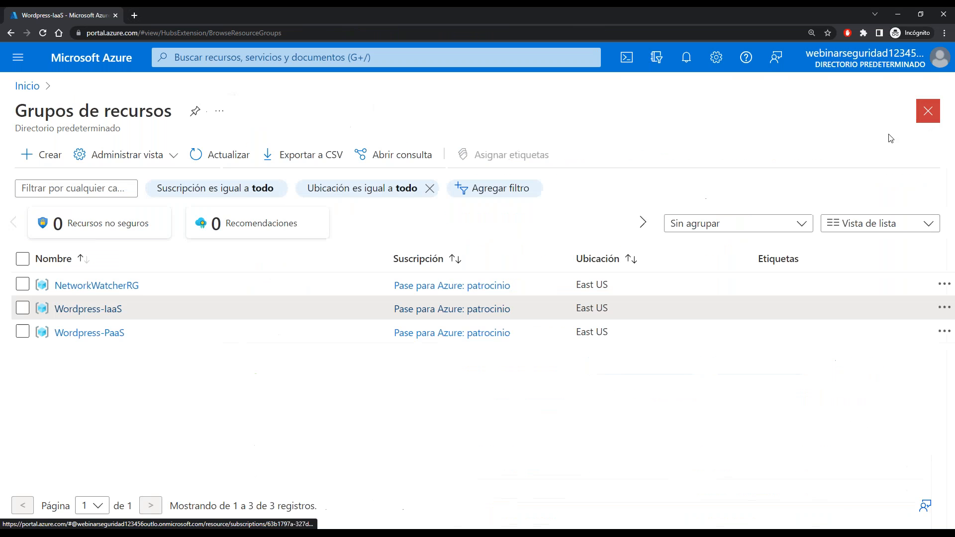
drag(45, 112, 119, 111)
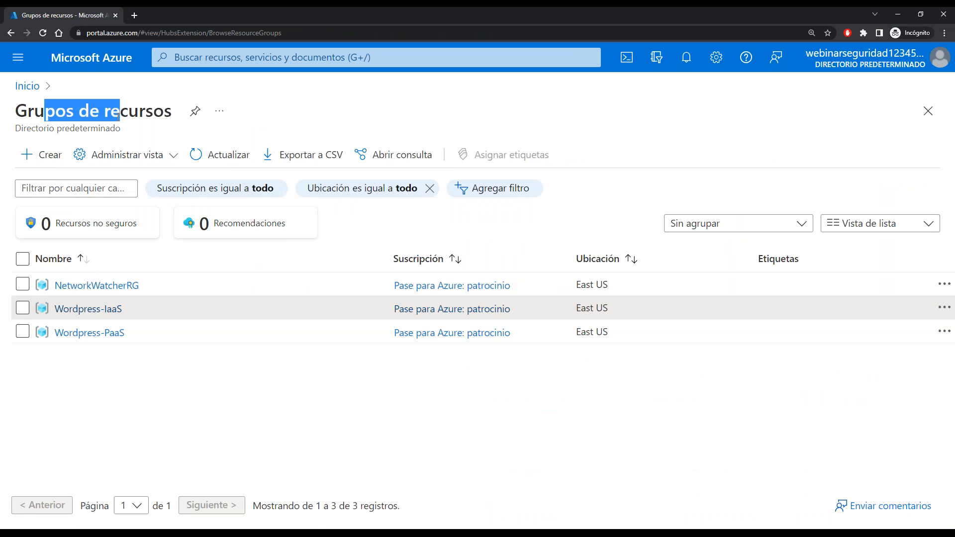
Create a resource group named WebinarWordpress in East US on the sponsored subscription.
click(43, 159)
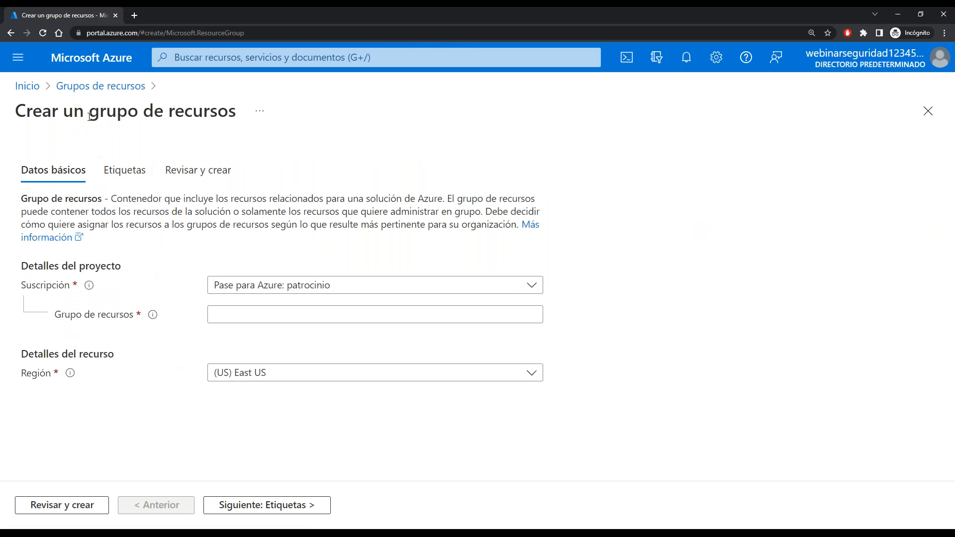
click(252, 320)
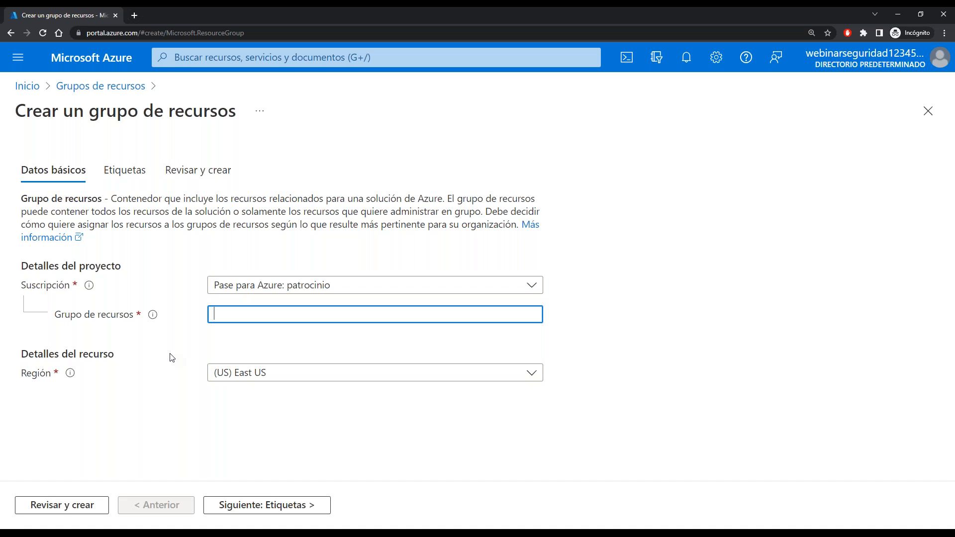
text(WebinarWordpress)
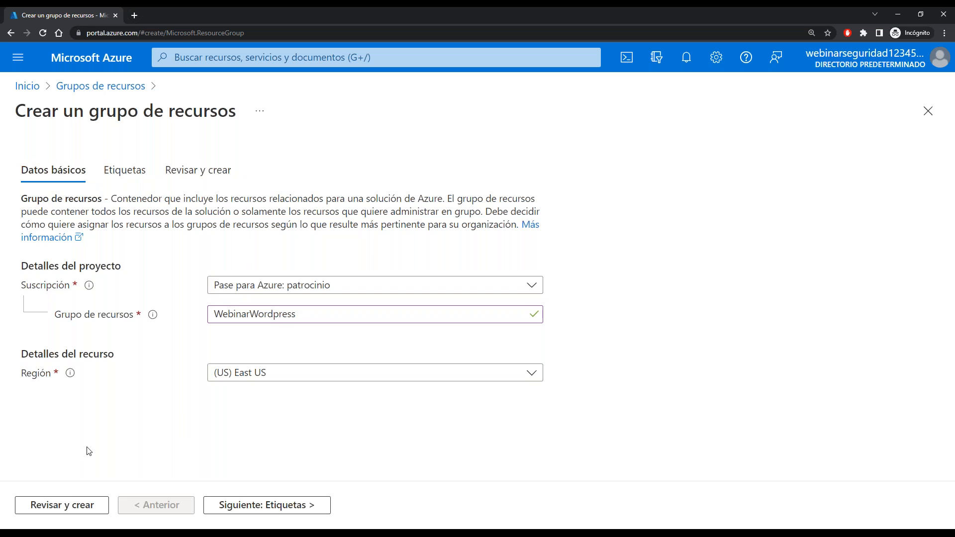
click(72, 506)
click(46, 505)
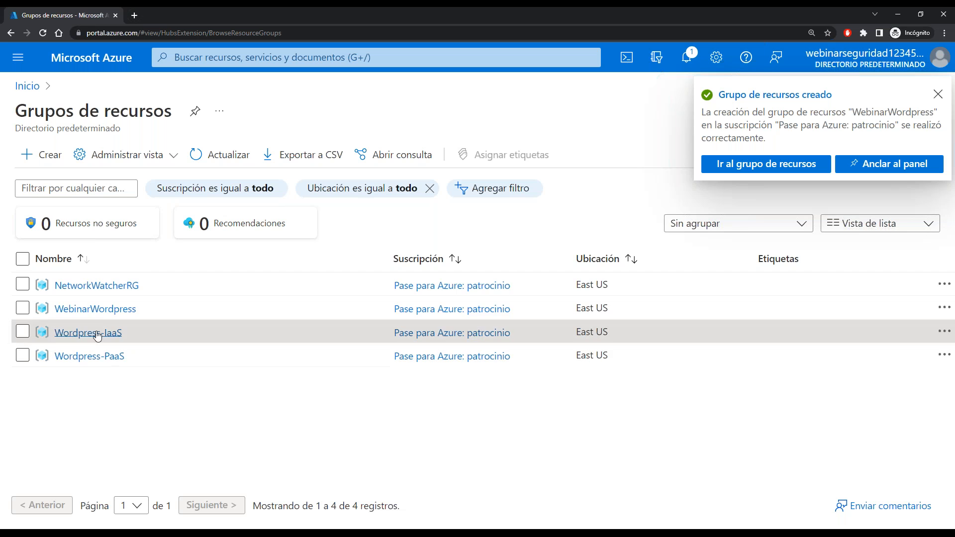
From the WebinarWordpress group, search the Marketplace for 'wordpress'.
click(64, 309)
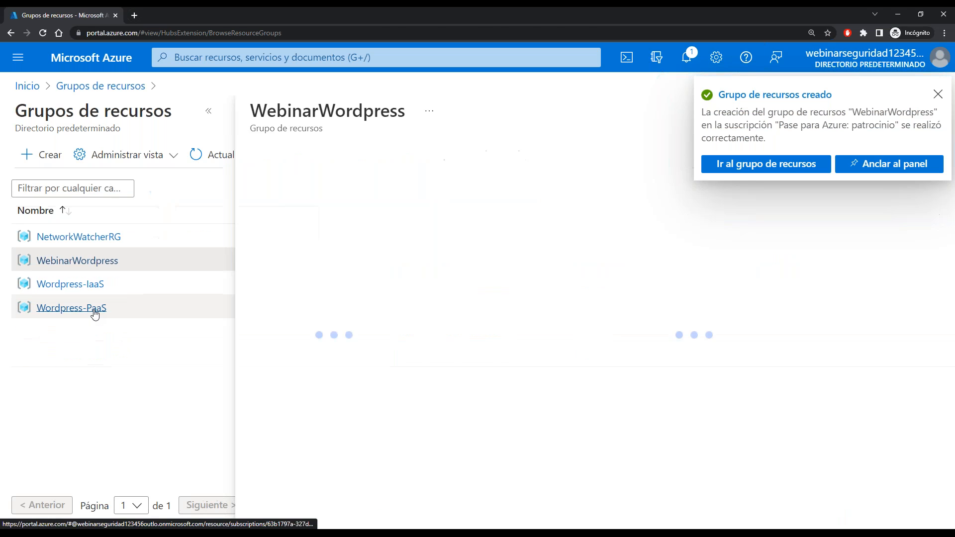
click(482, 155)
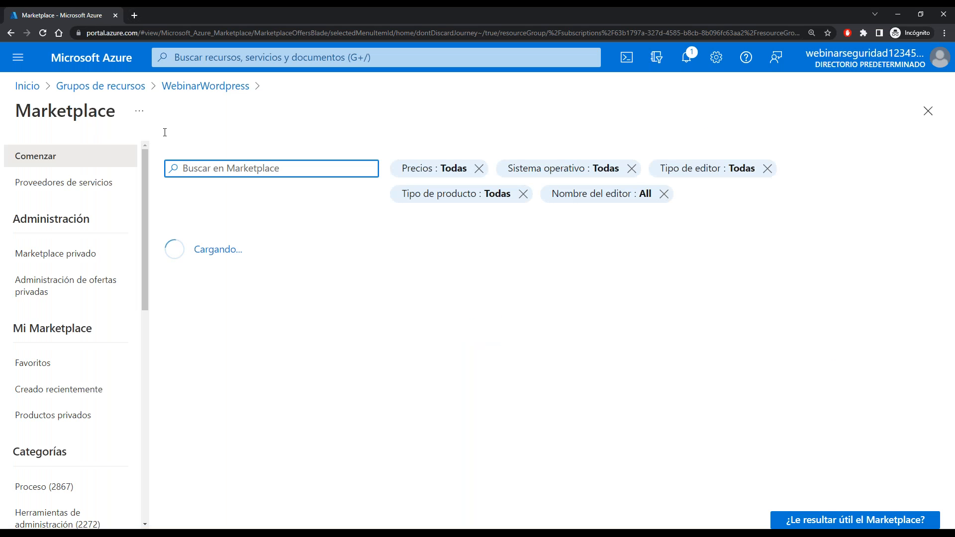
text(wordpress)
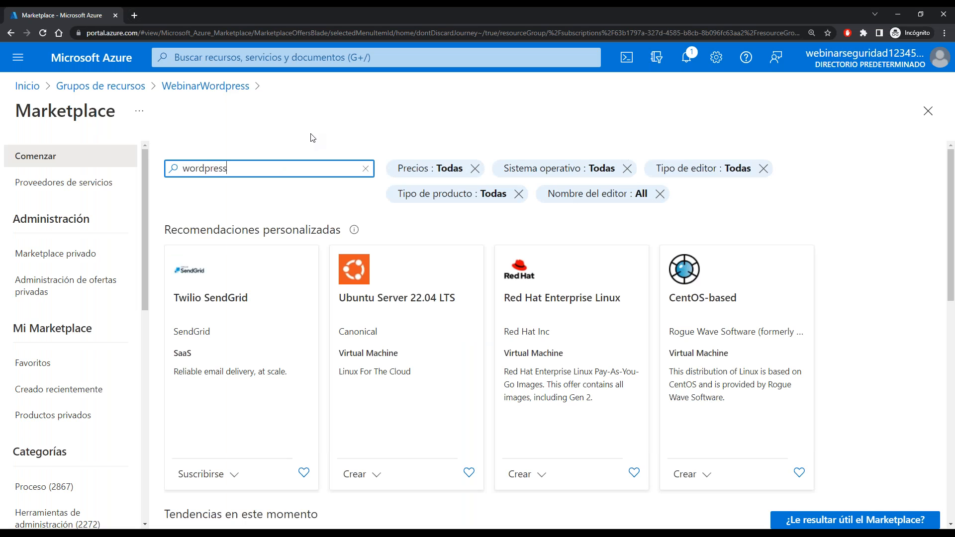
key(Return)
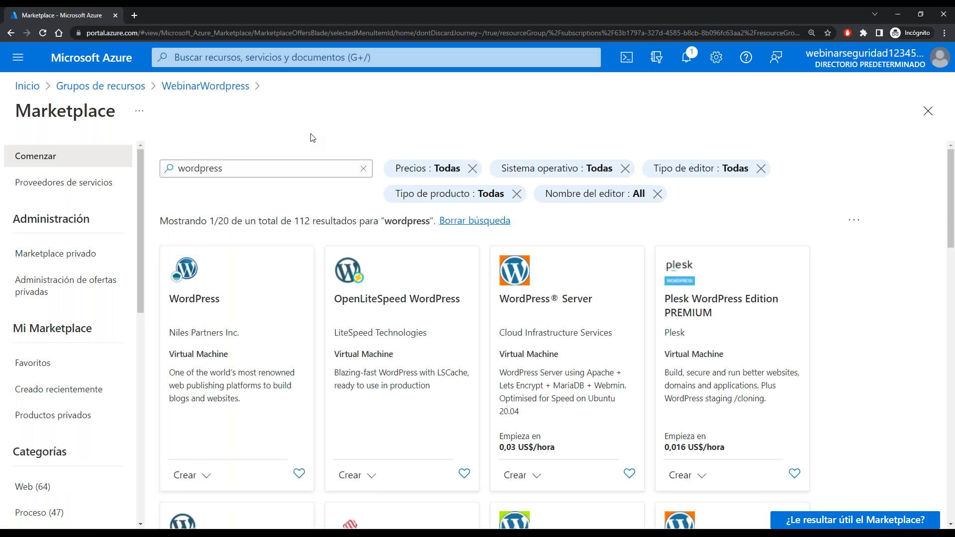
drag(251, 173, 217, 155)
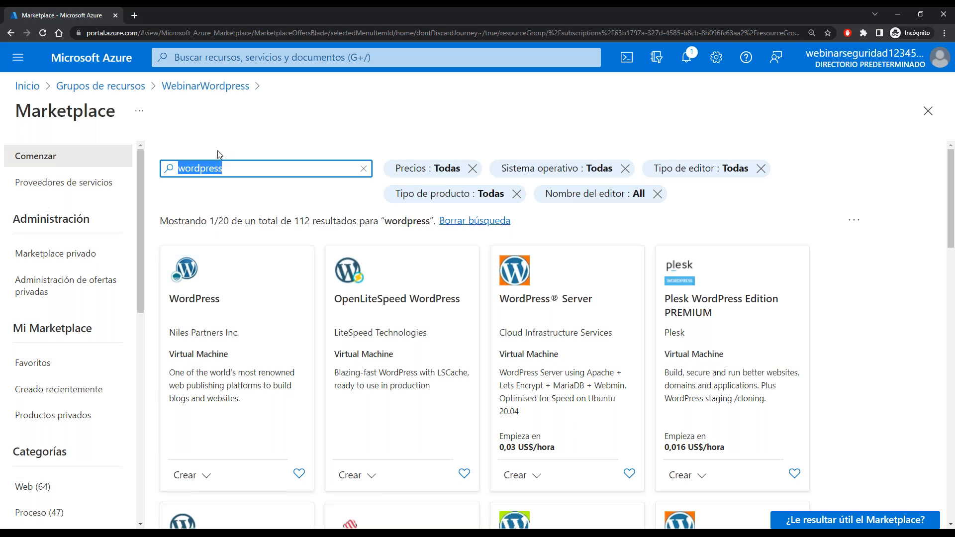
text(maquina)
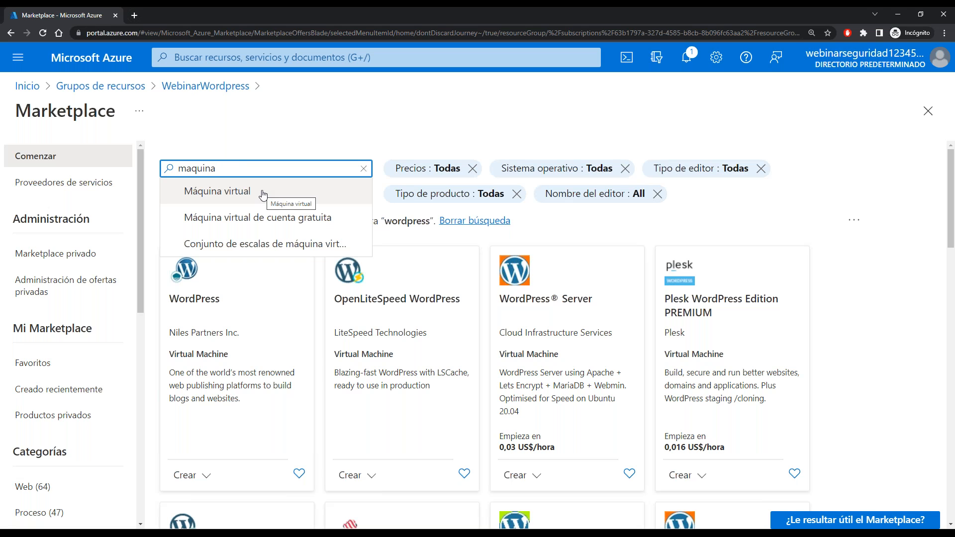
double_click(222, 169)
click(246, 140)
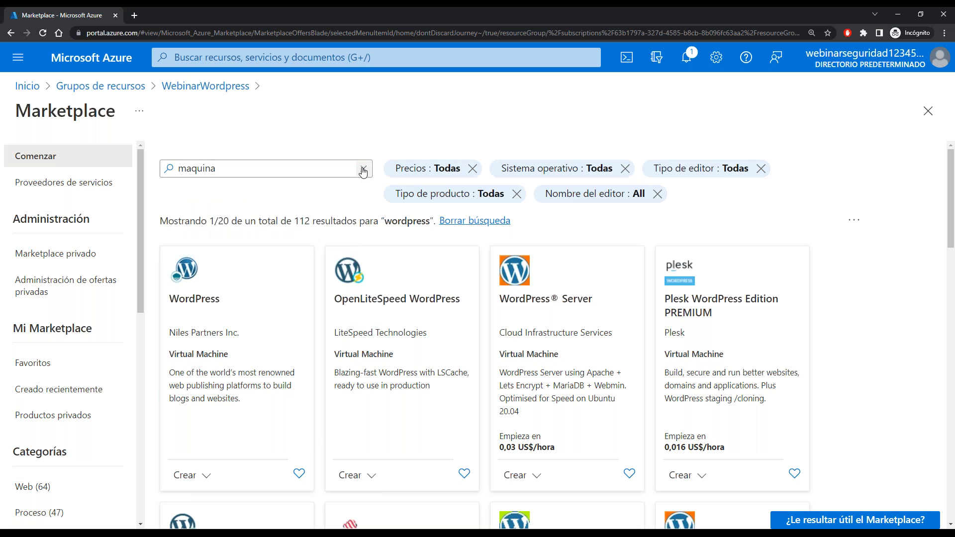
Start creating a VM from the WordPress Multisite packaged by Bitnami offer.
scroll(469, 309, down, 3)
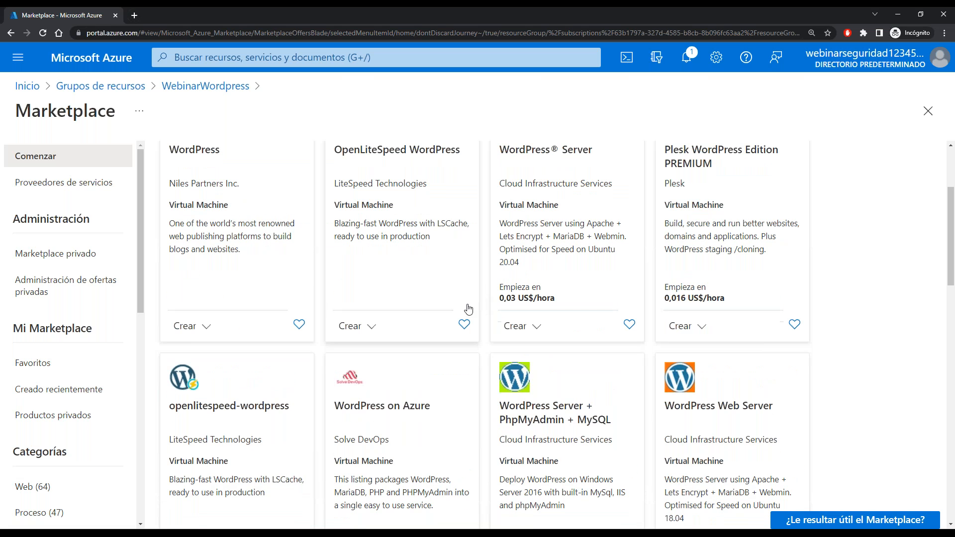
scroll(485, 293, down, 1)
scroll(486, 293, down, 4)
scroll(486, 292, down, 1)
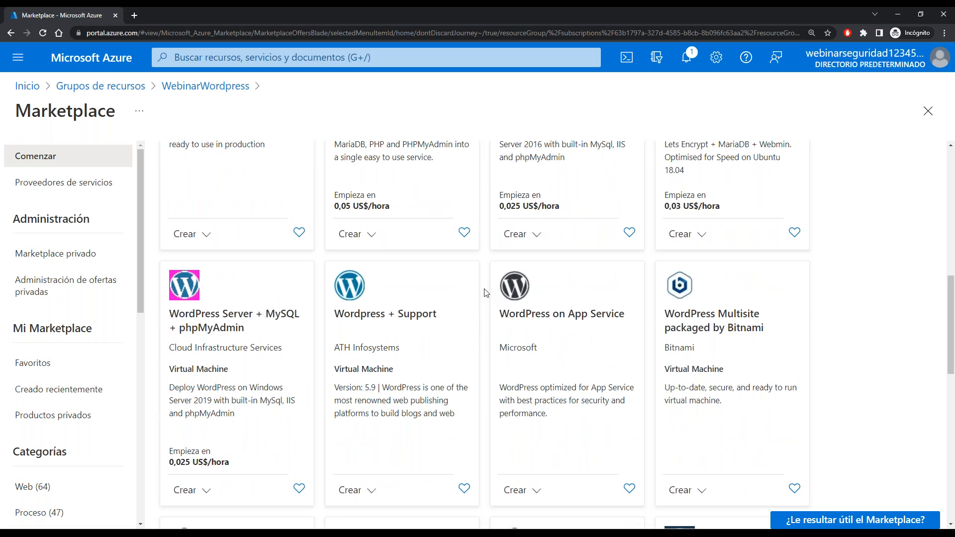
scroll(486, 292, down, 1)
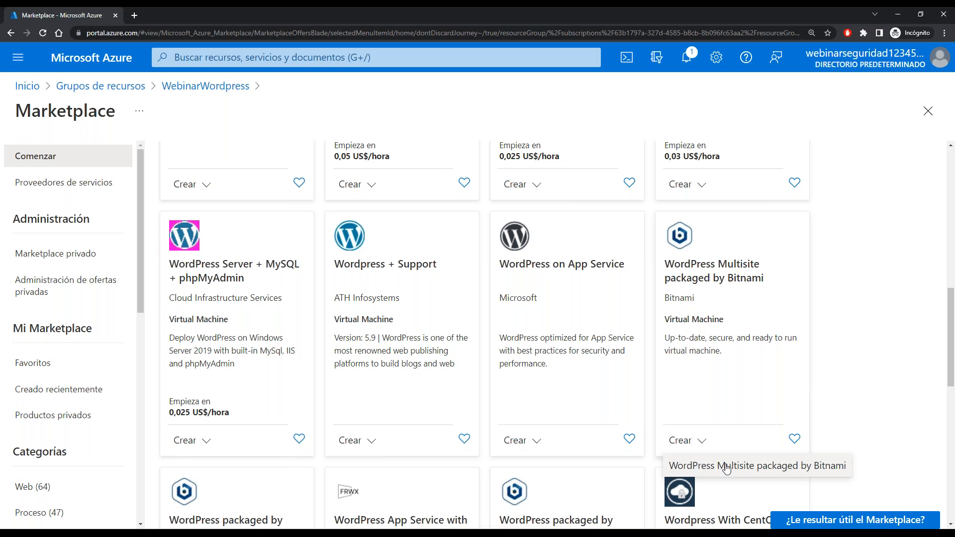
click(731, 469)
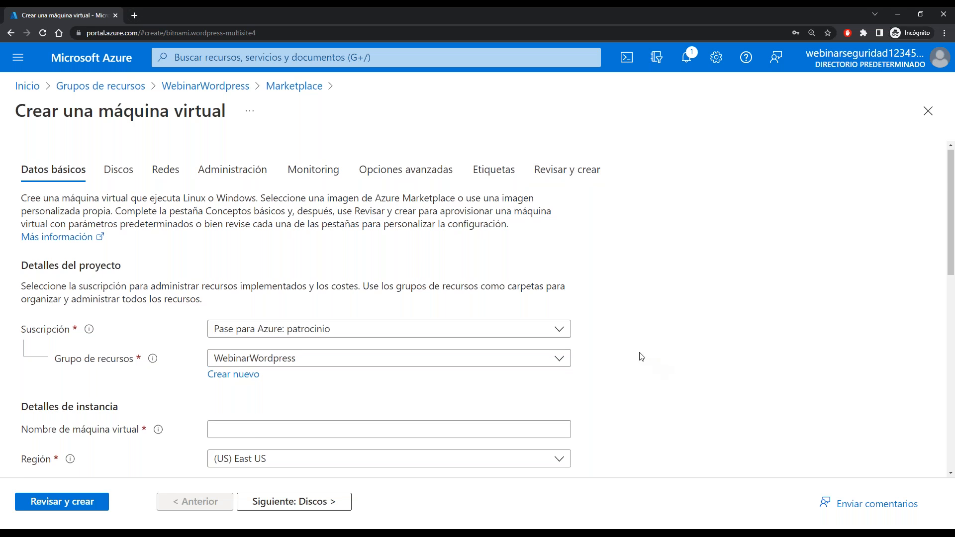
Enter webinarwordpress as the virtual machine name.
scroll(642, 356, down, 3)
scroll(640, 354, down, 1)
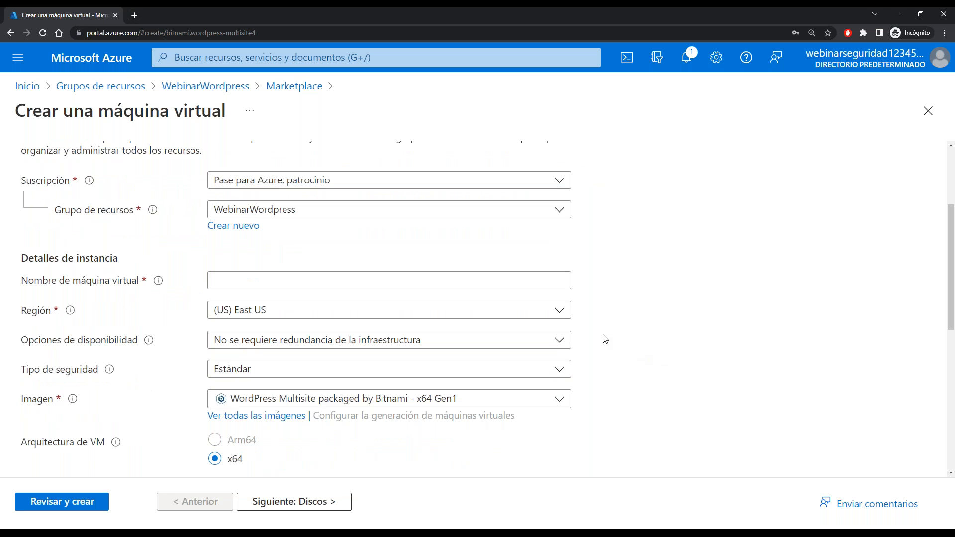
click(244, 280)
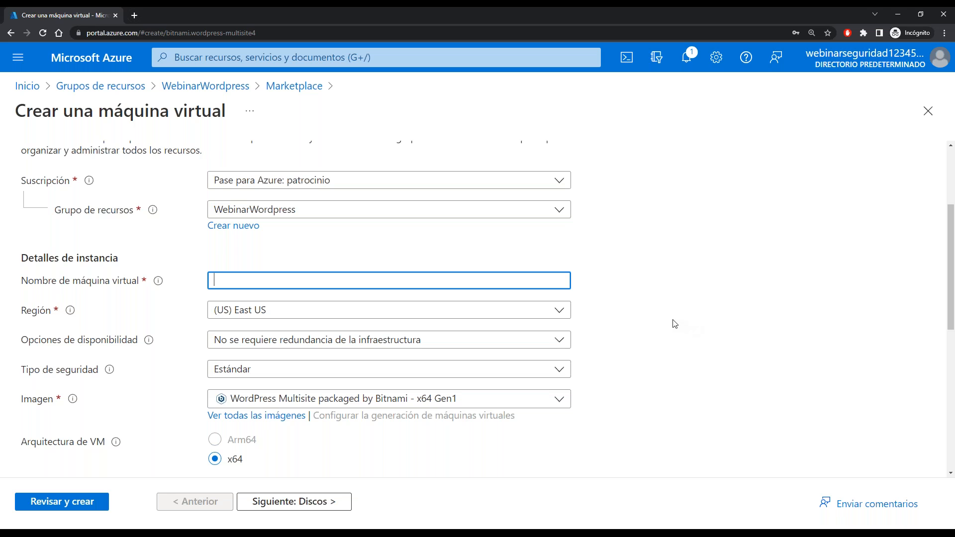
text(webinarwordpress)
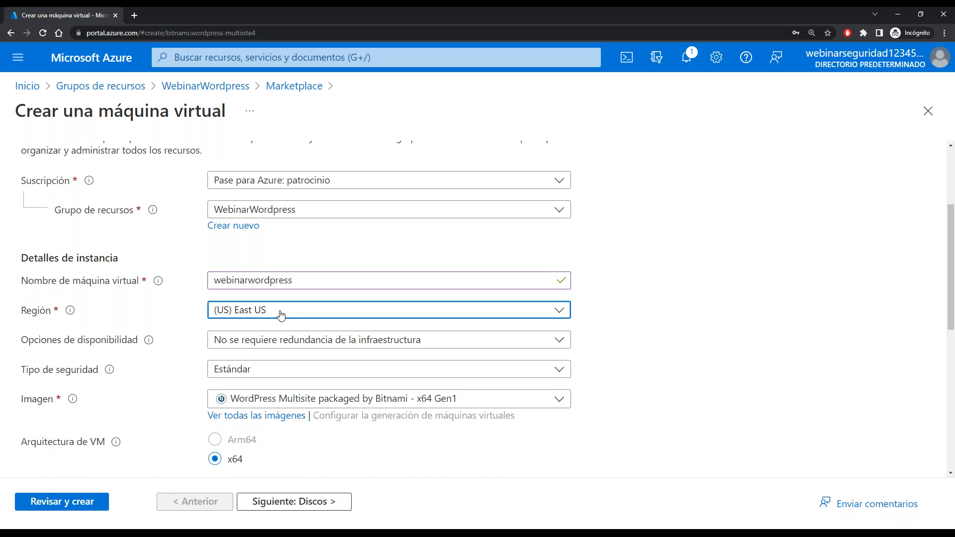
click(278, 311)
scroll(289, 402, down, 2)
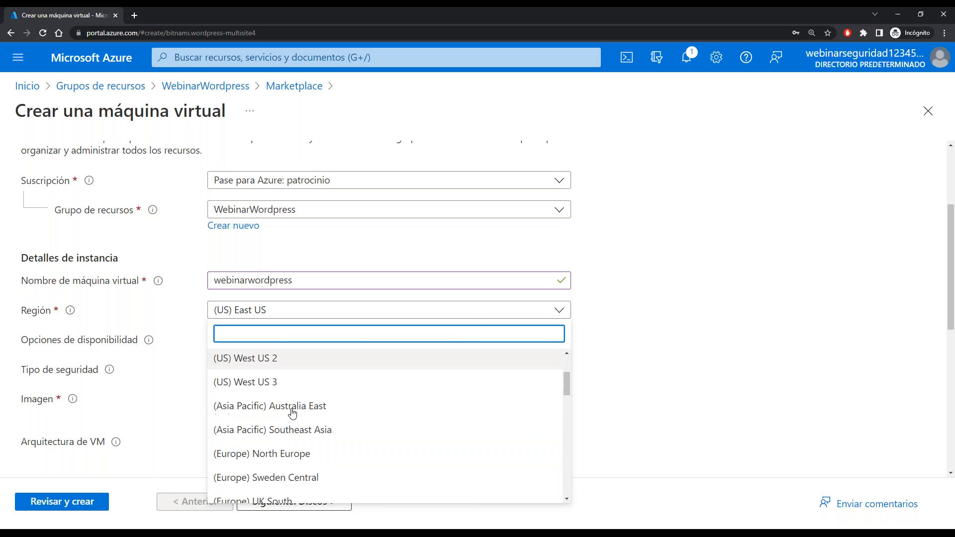
scroll(289, 413, up, 2)
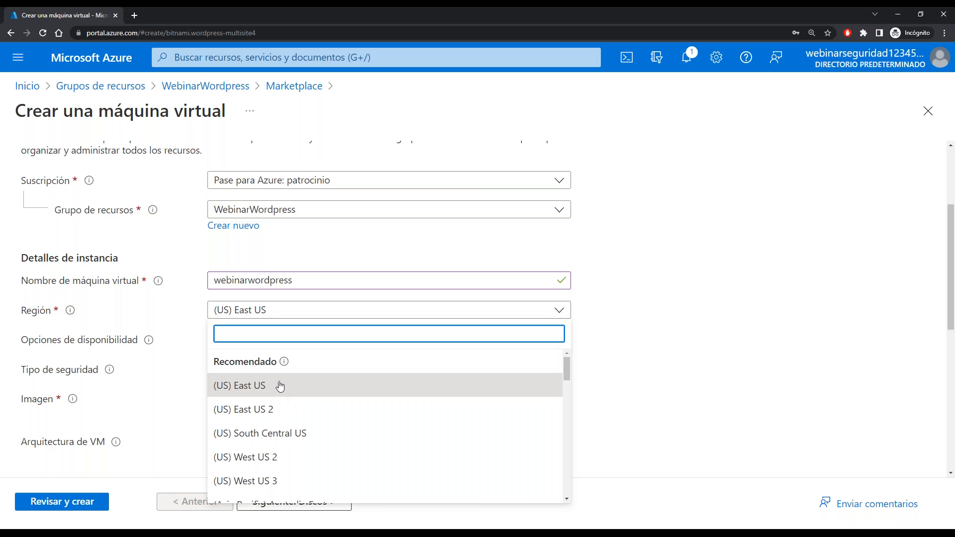
click(254, 389)
click(180, 315)
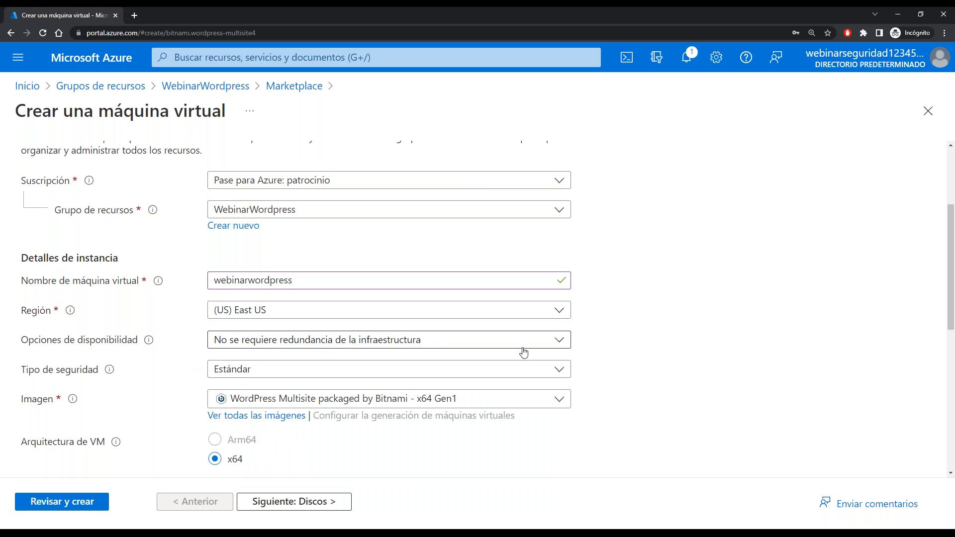
scroll(625, 383, down, 1)
scroll(625, 389, down, 1)
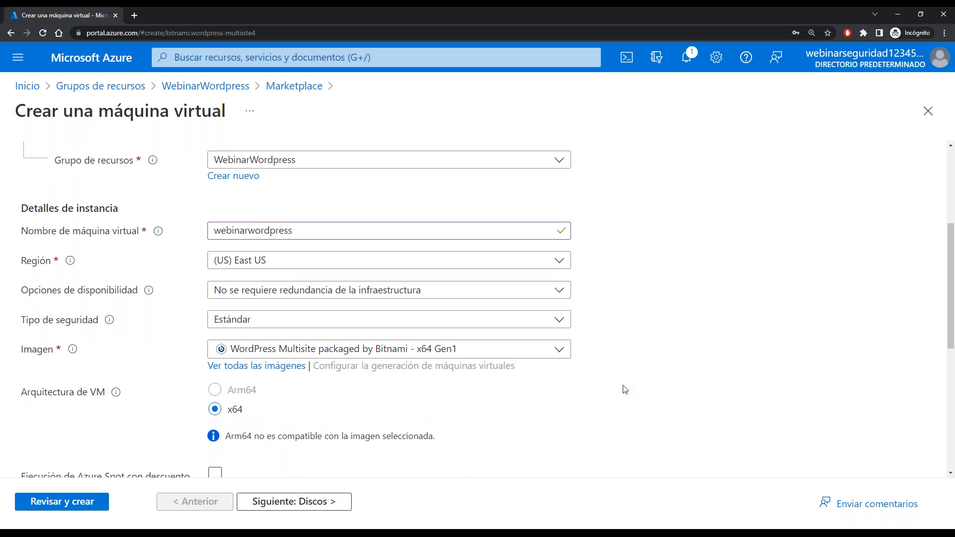
scroll(632, 372, down, 1)
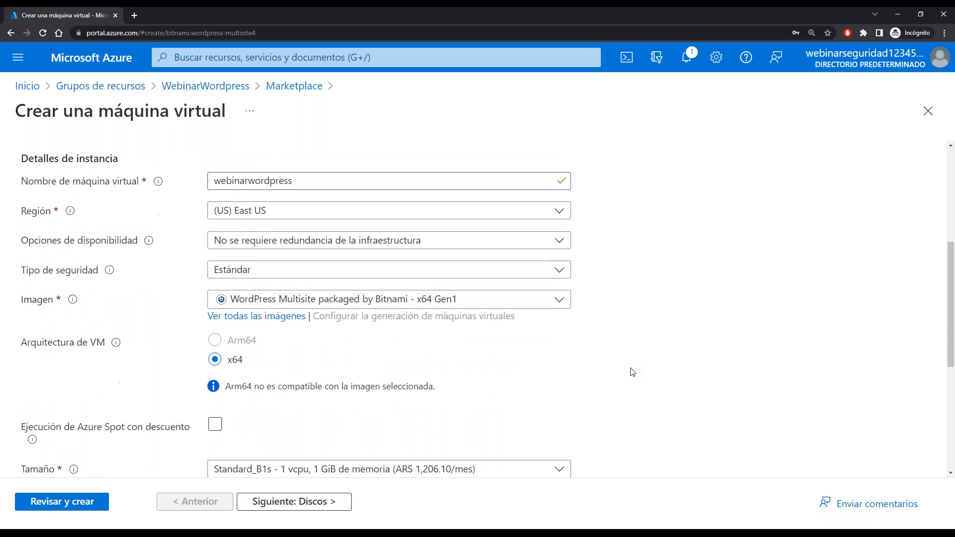
scroll(632, 372, up, 1)
scroll(632, 372, down, 1)
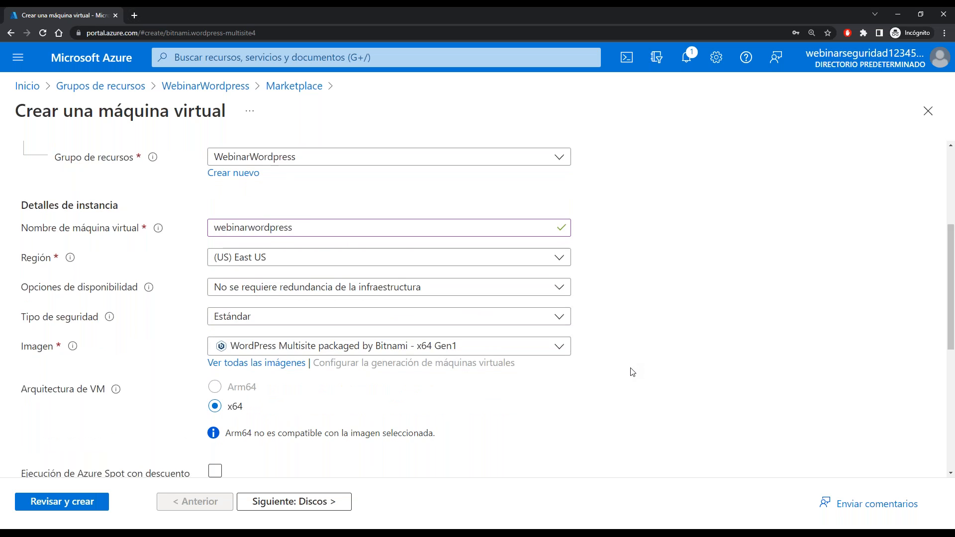
scroll(632, 372, down, 2)
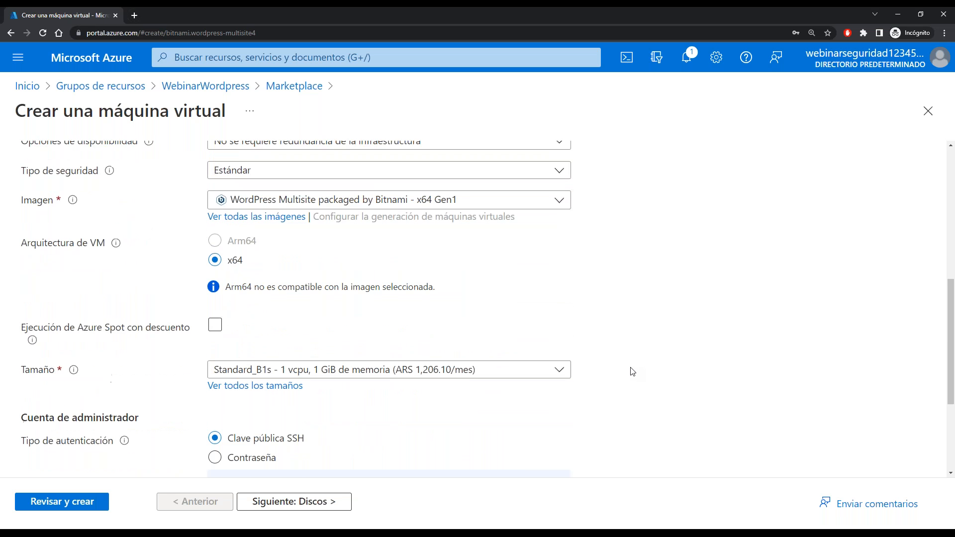
scroll(632, 372, down, 1)
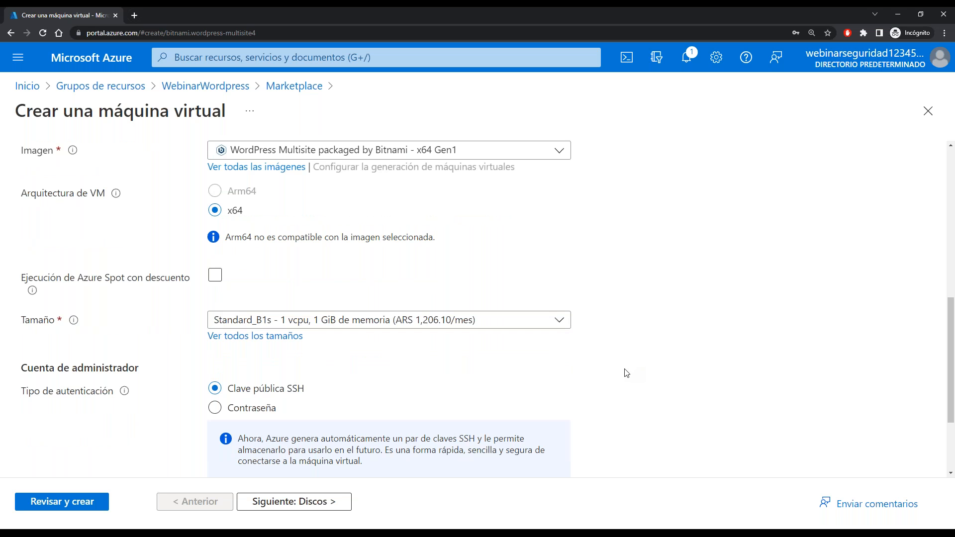
scroll(626, 374, down, 2)
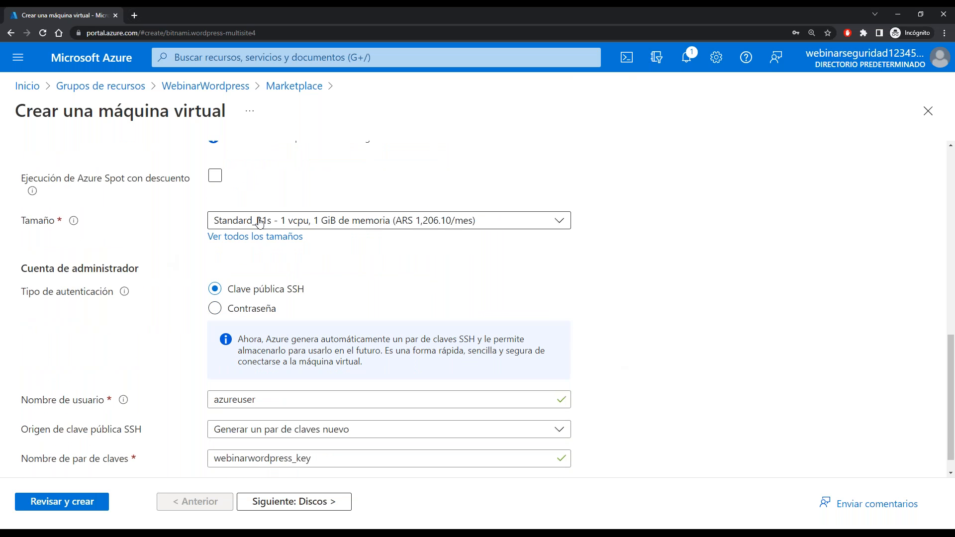
click(437, 227)
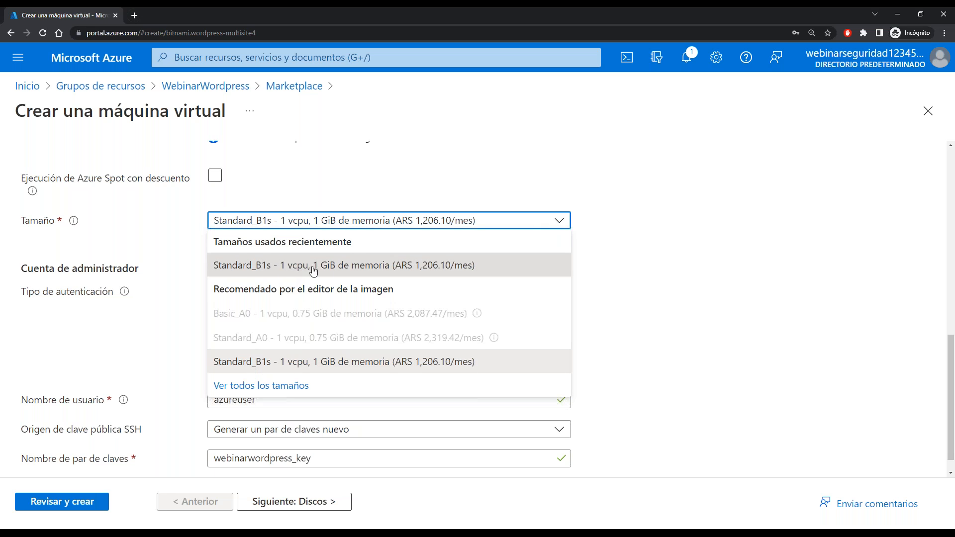
click(726, 266)
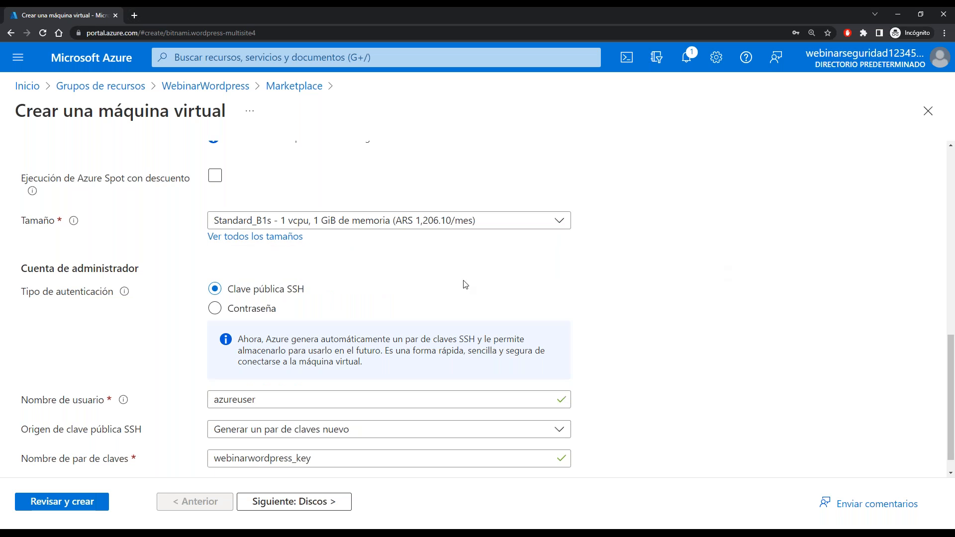
click(255, 236)
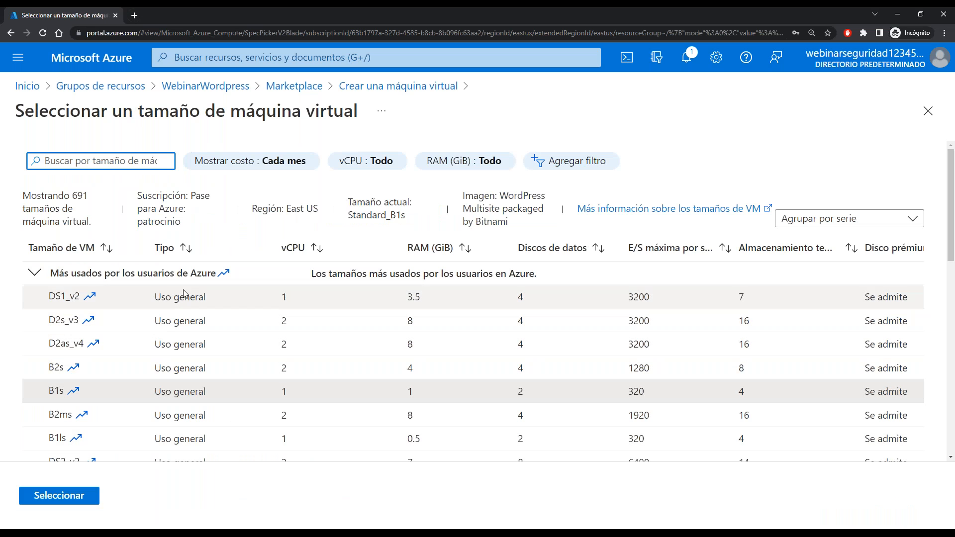
click(928, 110)
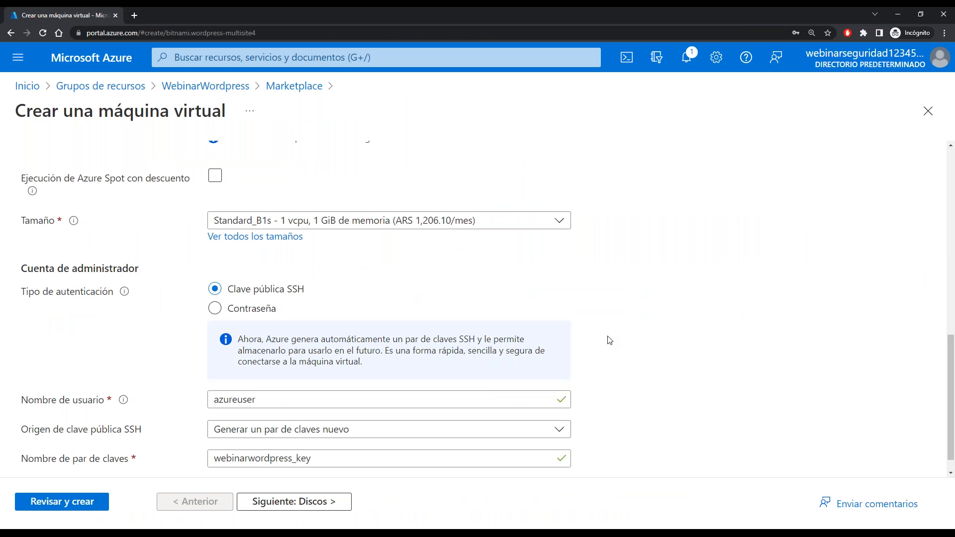
scroll(610, 340, down, 1)
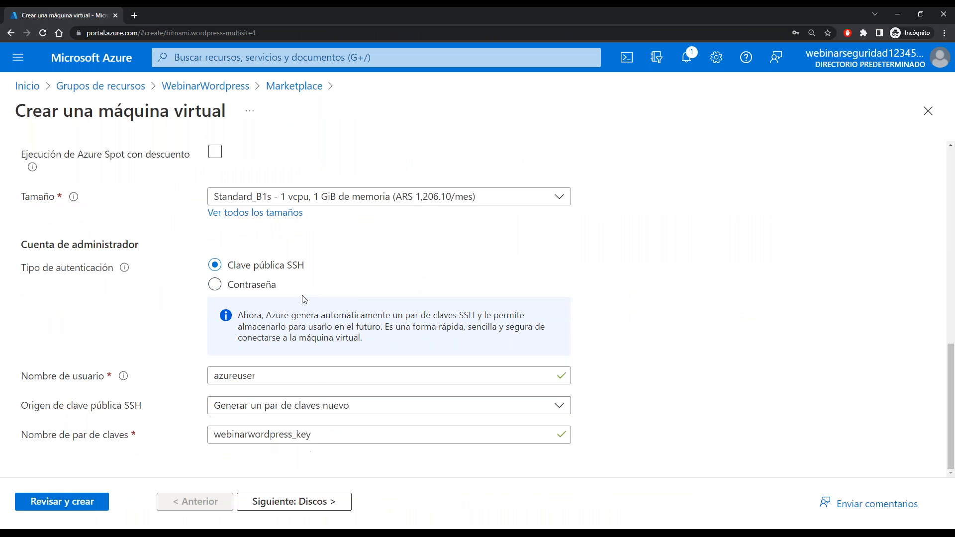
Switch authentication to password and enter the administrator username.
click(215, 285)
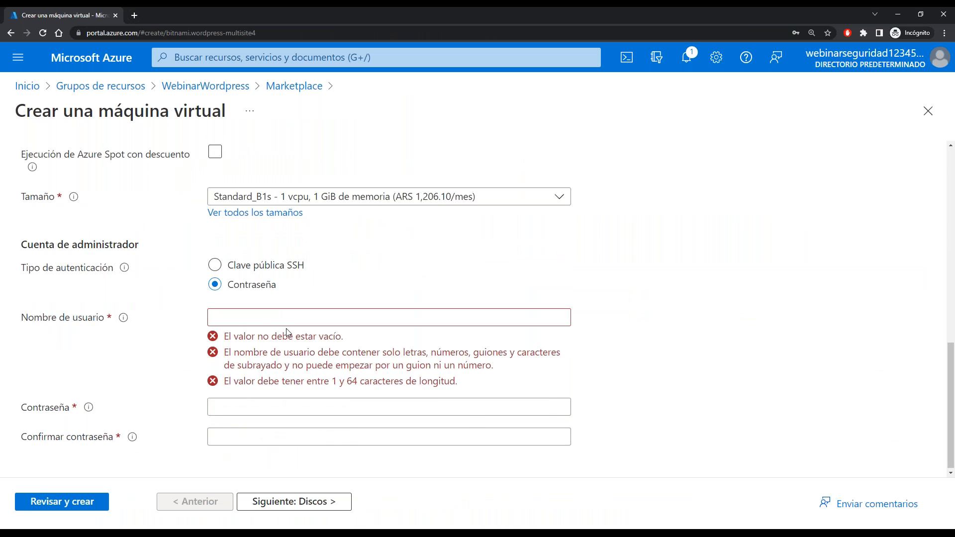
click(270, 317)
scroll(298, 343, up, 1)
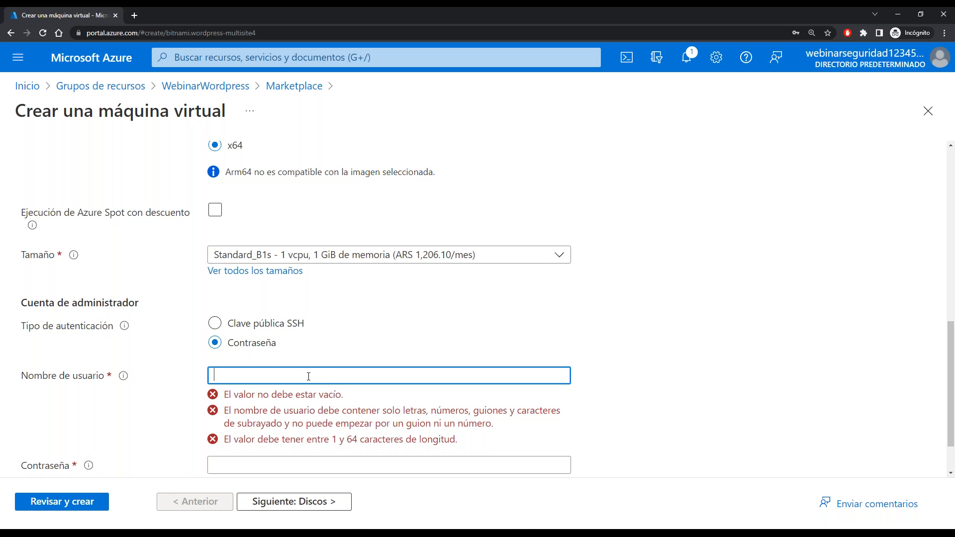
text(dyesuron)
Enter the administrator password and confirm it.
click(247, 405)
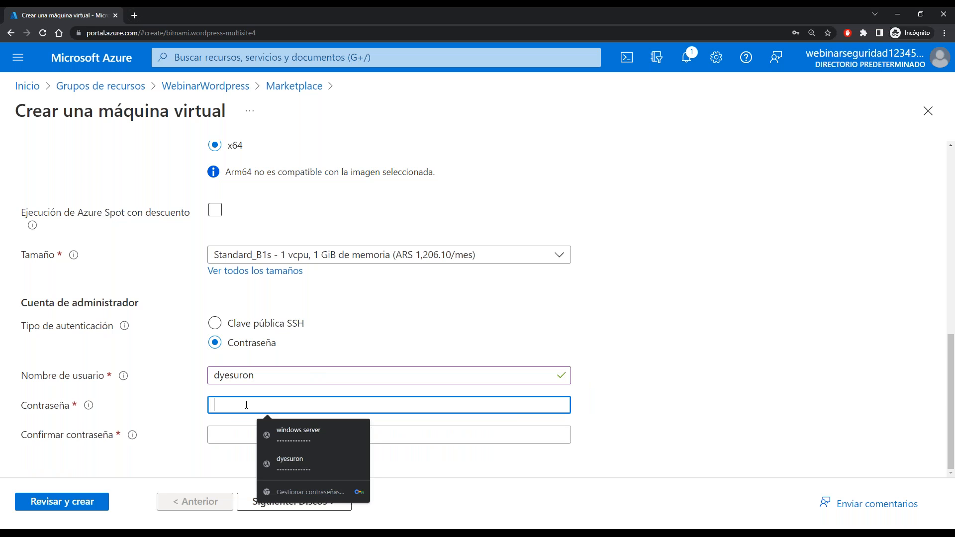
text(•••••)
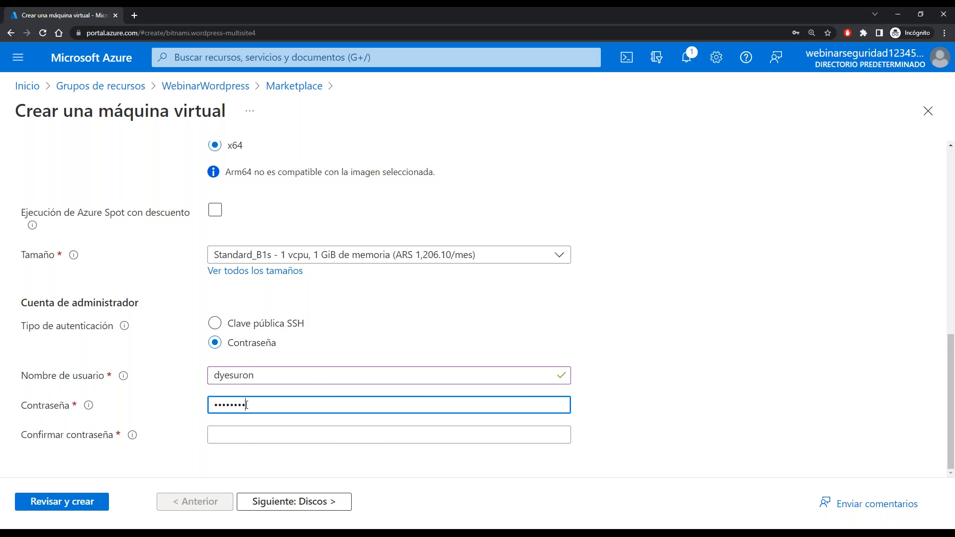
key(Tab)
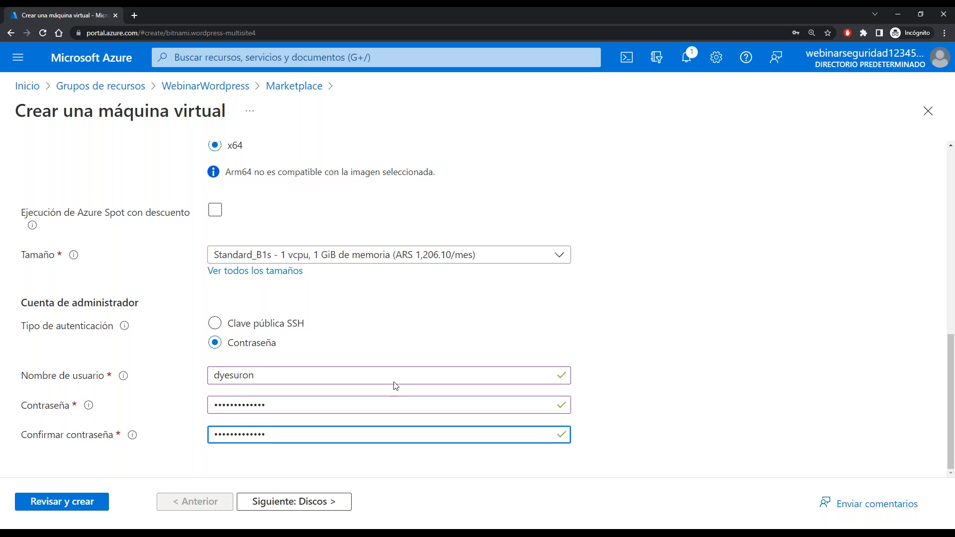
click(718, 389)
scroll(462, 358, up, 1)
middle_click(365, 393)
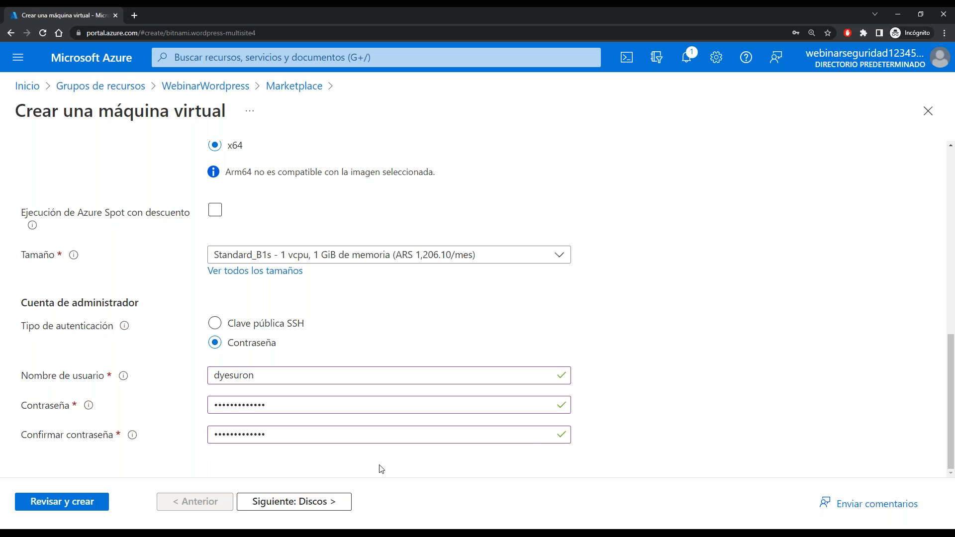
On the Discos tab, review the OS disk types and keep SSD Premium.
click(301, 503)
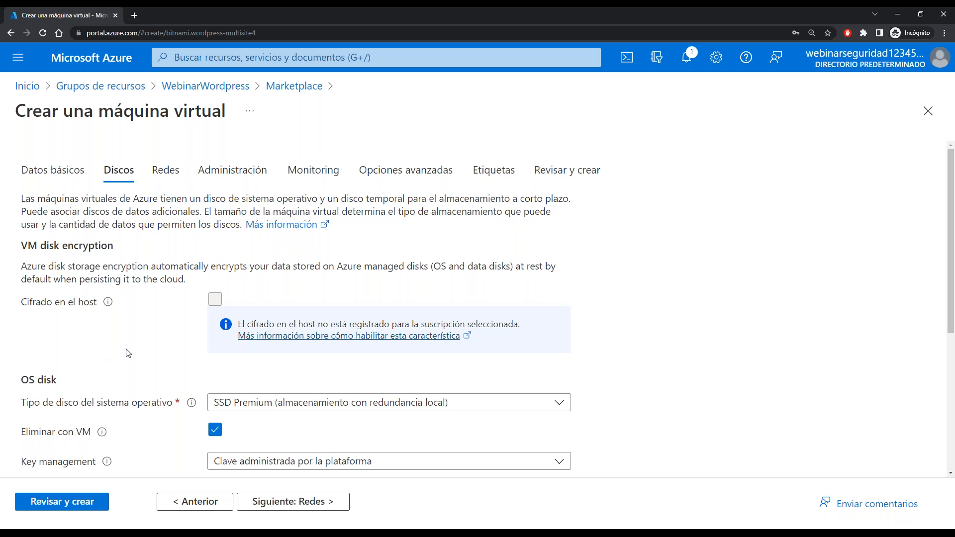
scroll(155, 340, down, 3)
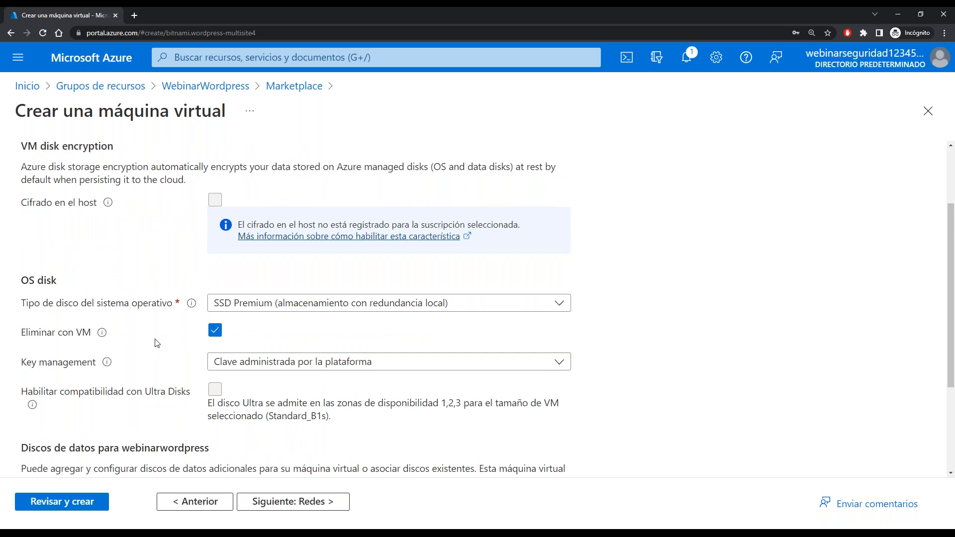
scroll(155, 343, up, 1)
click(391, 304)
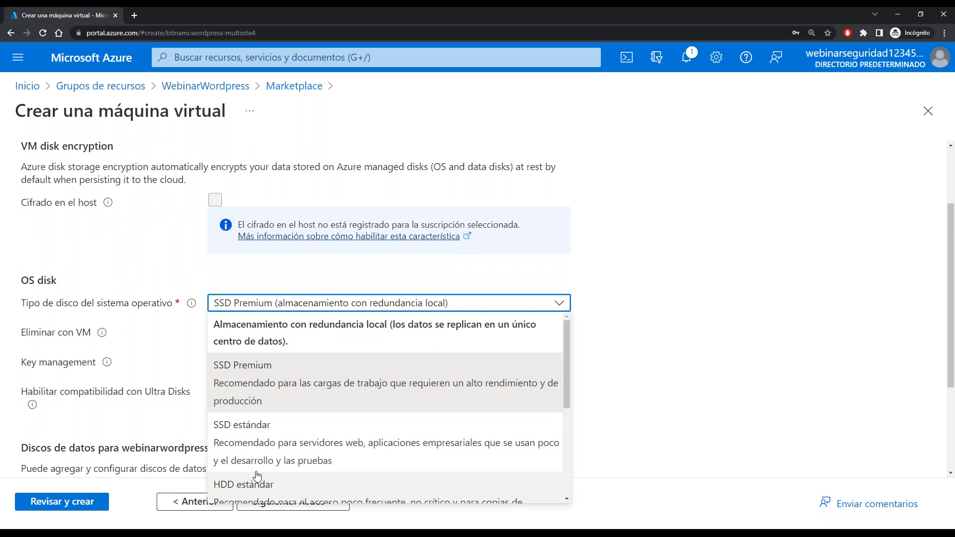
scroll(300, 394, down, 3)
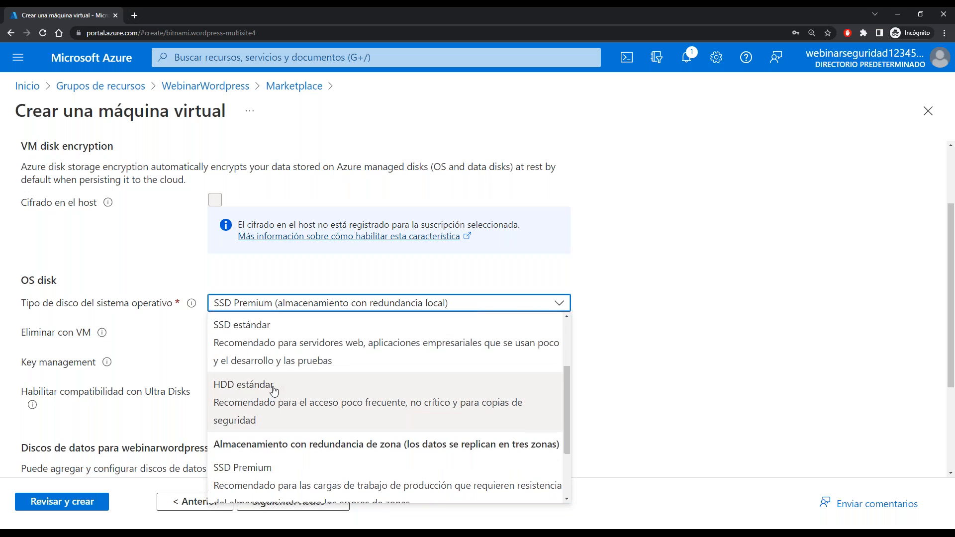
scroll(270, 383, up, 3)
click(239, 380)
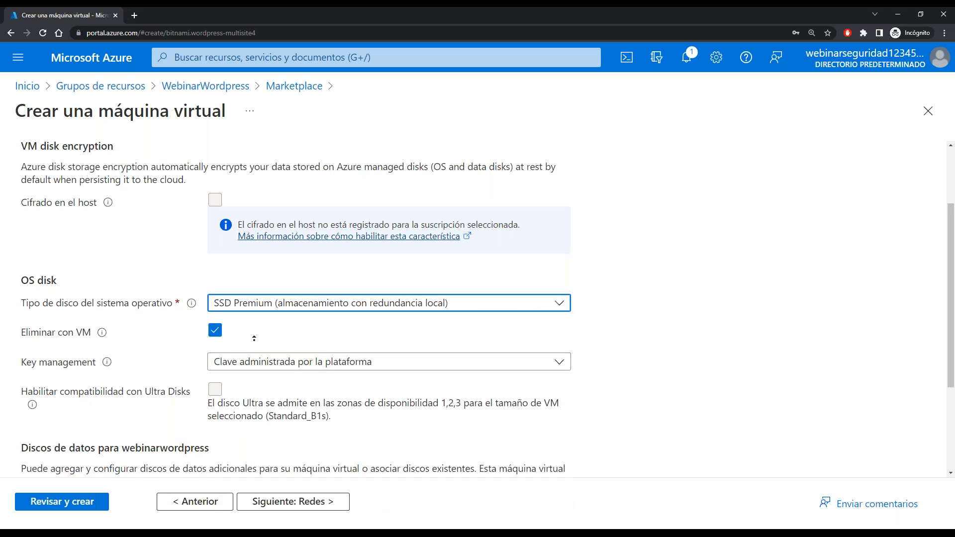
scroll(219, 356, up, 1)
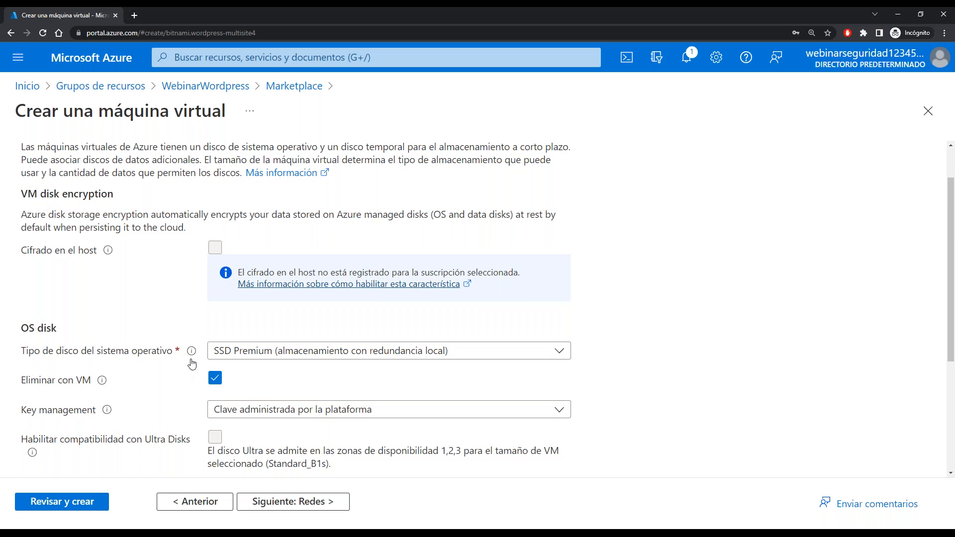
scroll(192, 365, down, 4)
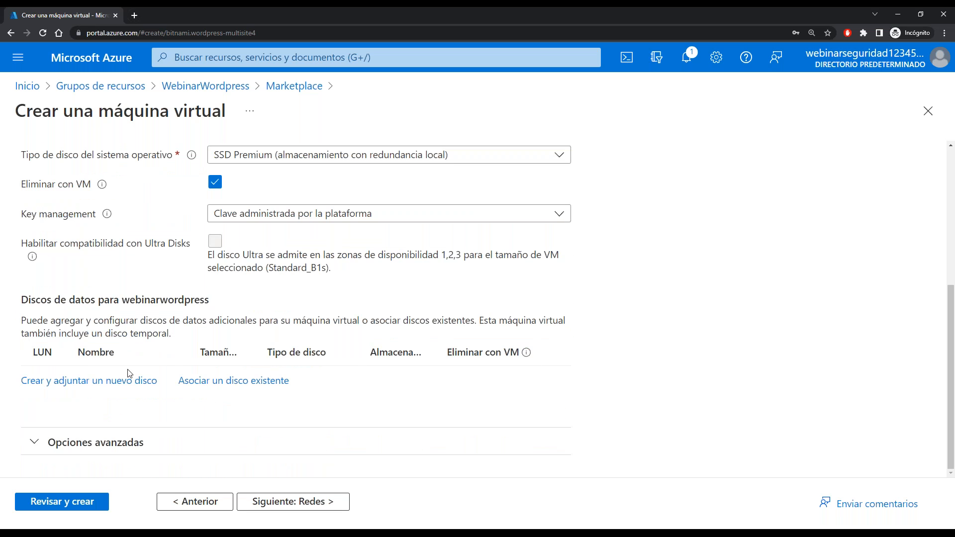
scroll(192, 287, up, 2)
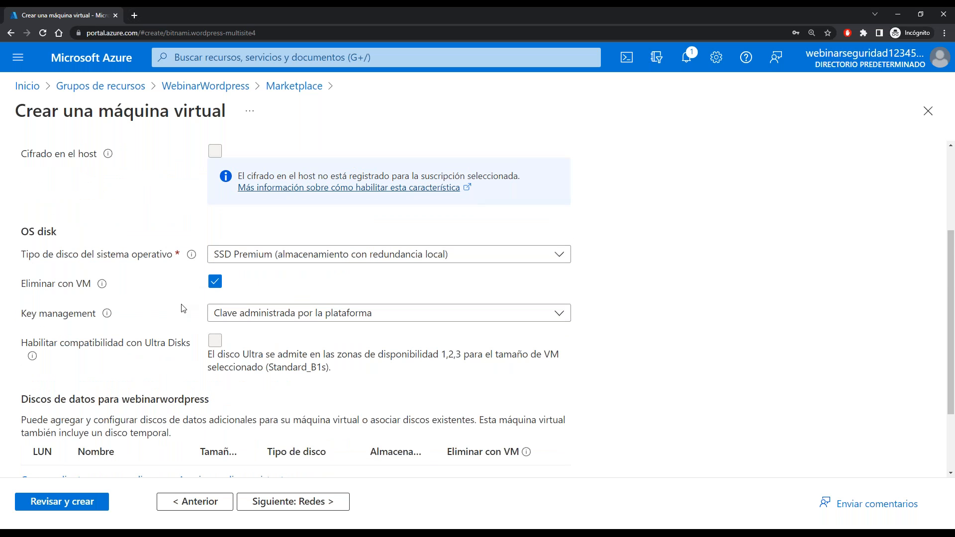
scroll(183, 308, up, 2)
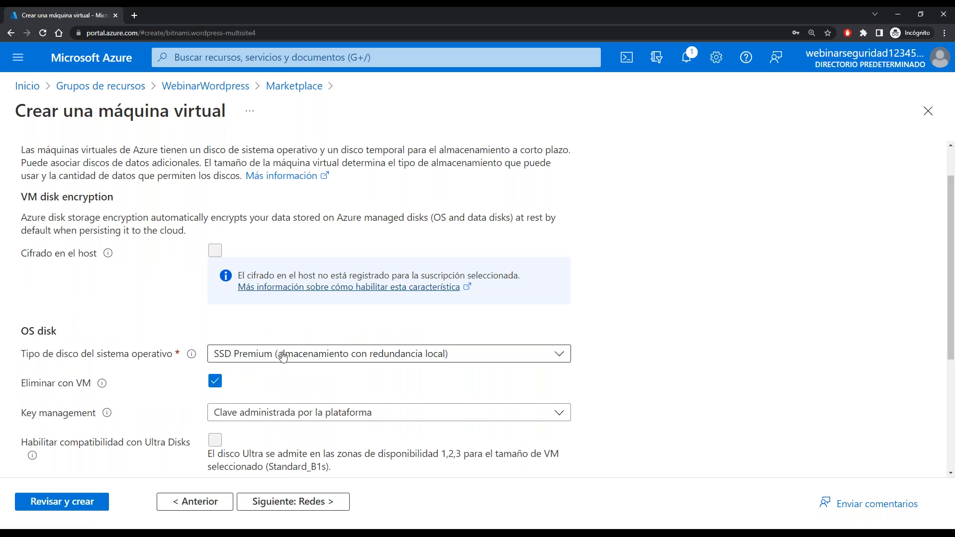
Pass the Redes tab to Administración, leaving automatic shutdown turned off.
click(315, 502)
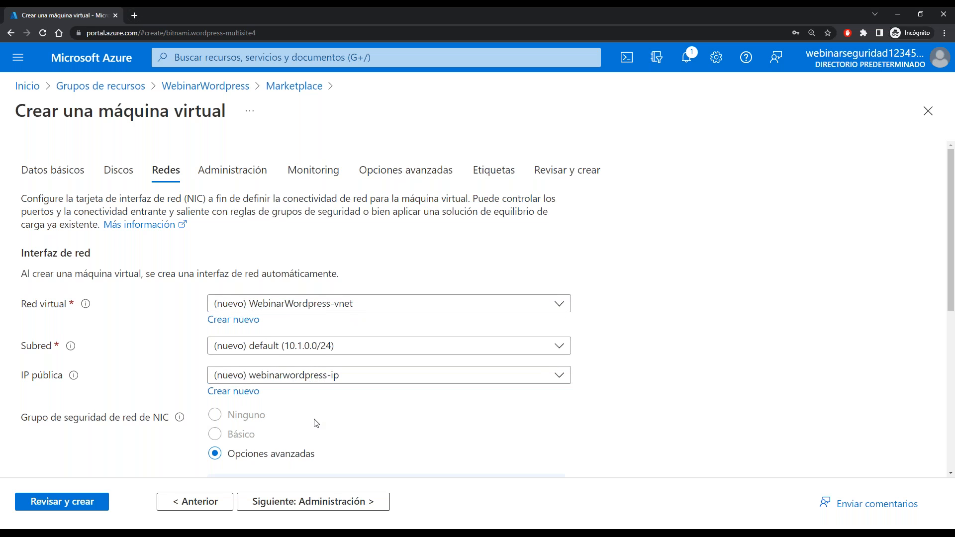
click(343, 502)
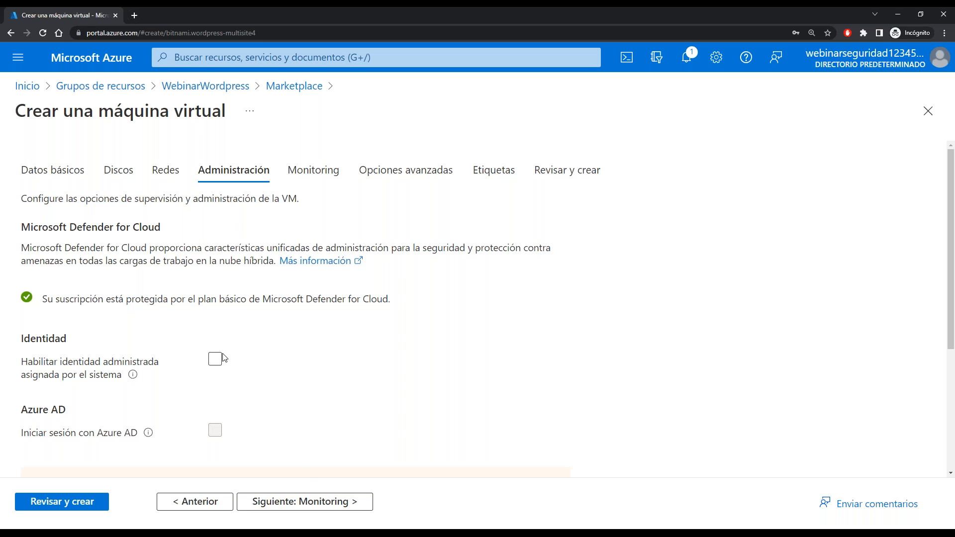
scroll(313, 379, down, 4)
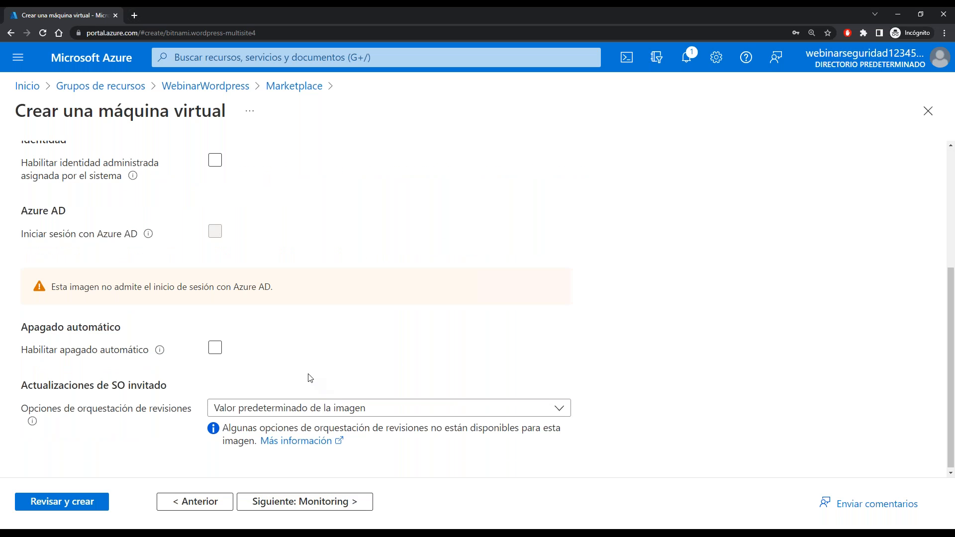
drag(30, 329, 115, 328)
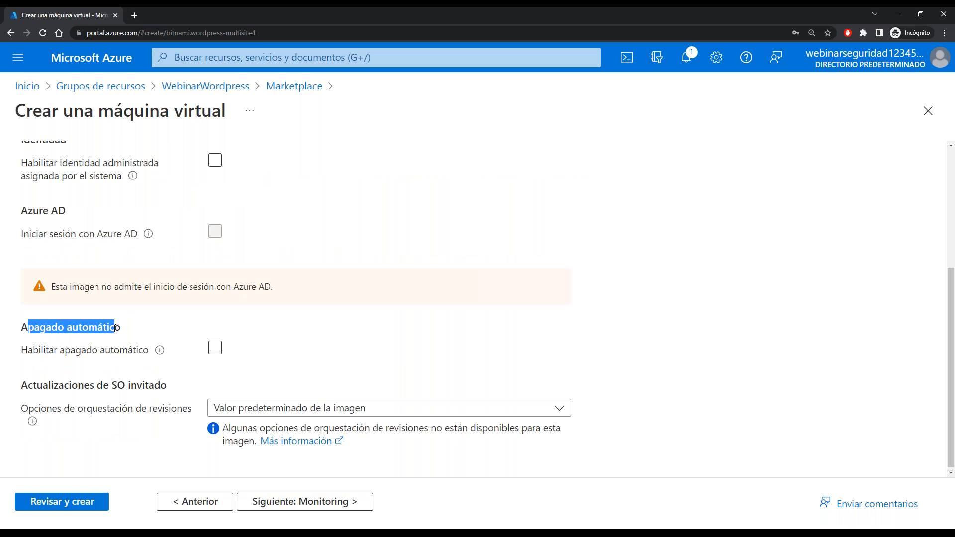
click(219, 349)
key(space)
Continue to the Monitoring tab, with boot diagnostics on a managed storage account.
drag(54, 386, 149, 386)
scroll(378, 433, up, 1)
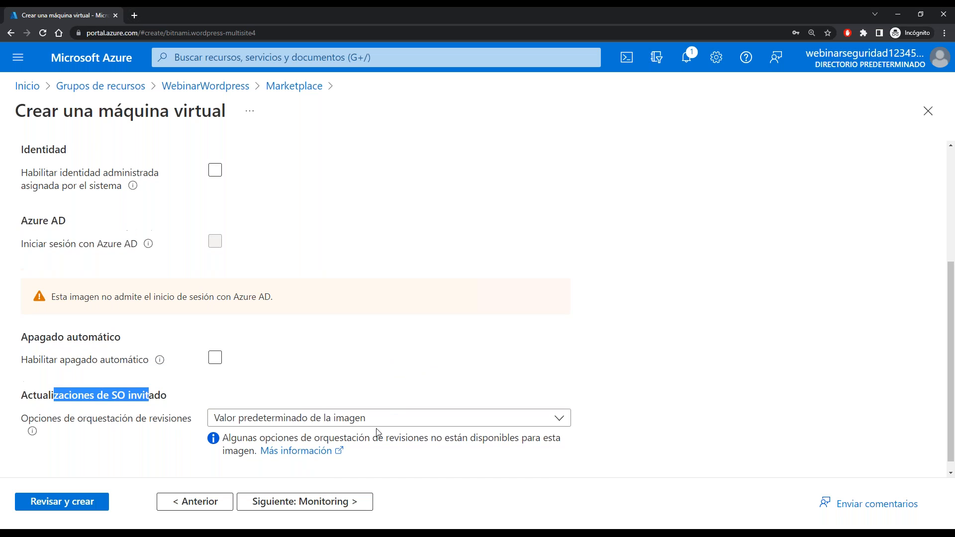
scroll(378, 433, up, 4)
click(328, 504)
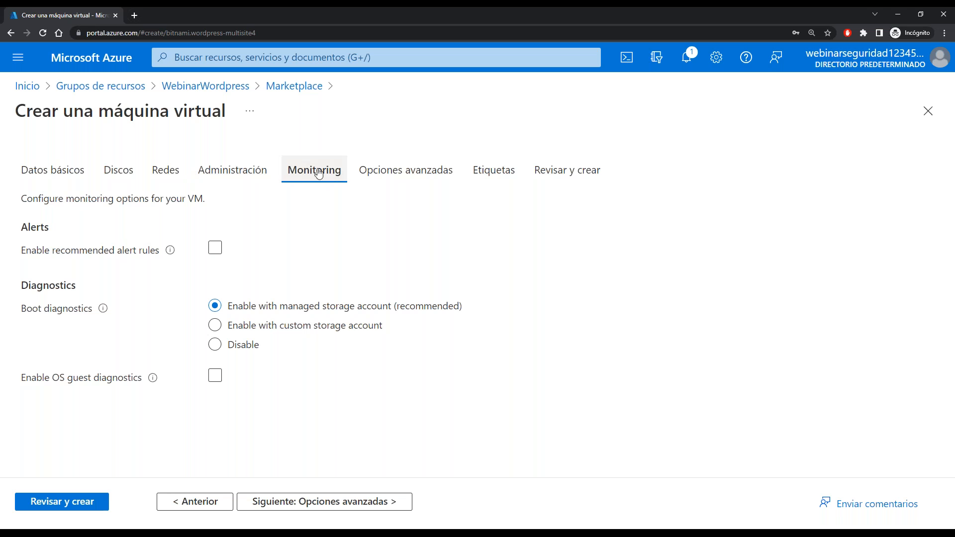
click(217, 250)
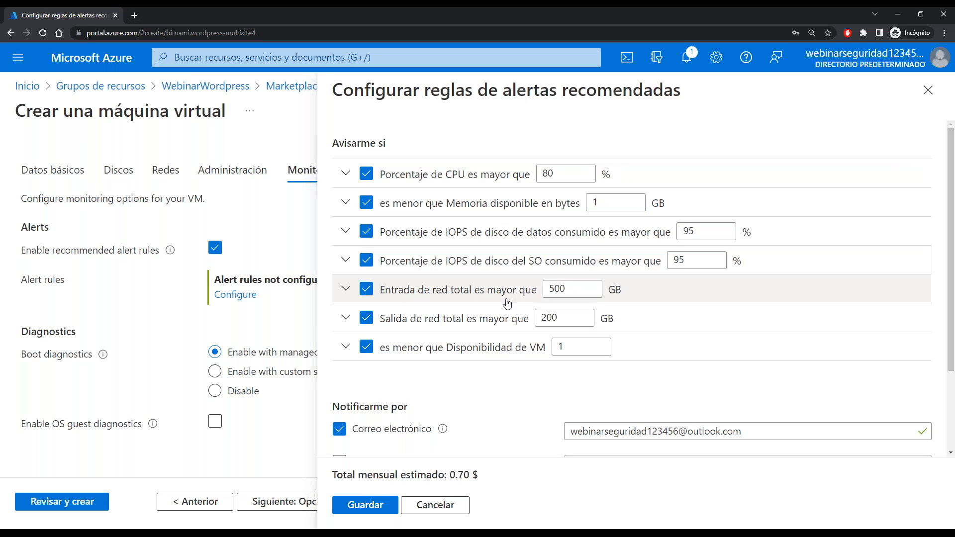
scroll(531, 379, down, 1)
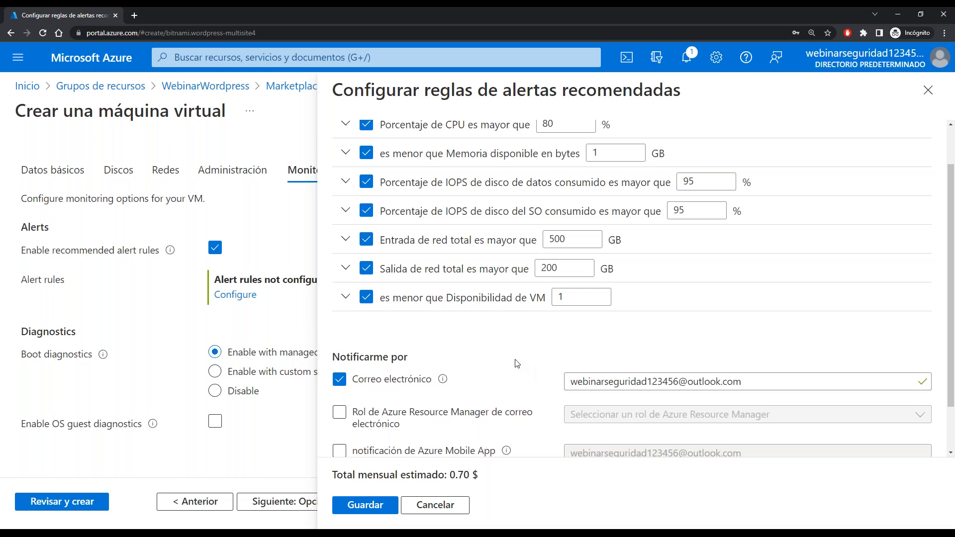
scroll(492, 362, up, 1)
scroll(497, 366, down, 1)
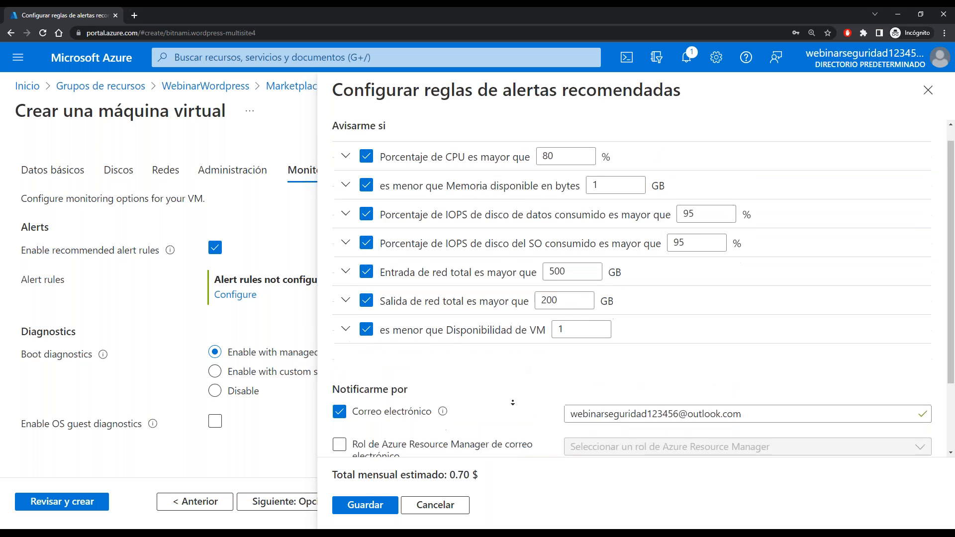
scroll(508, 385, up, 1)
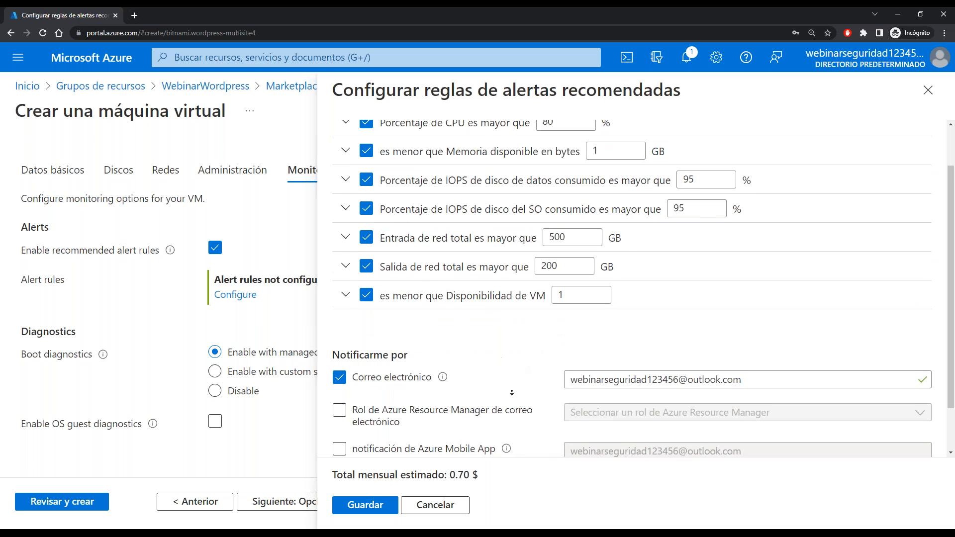
scroll(510, 383, down, 1)
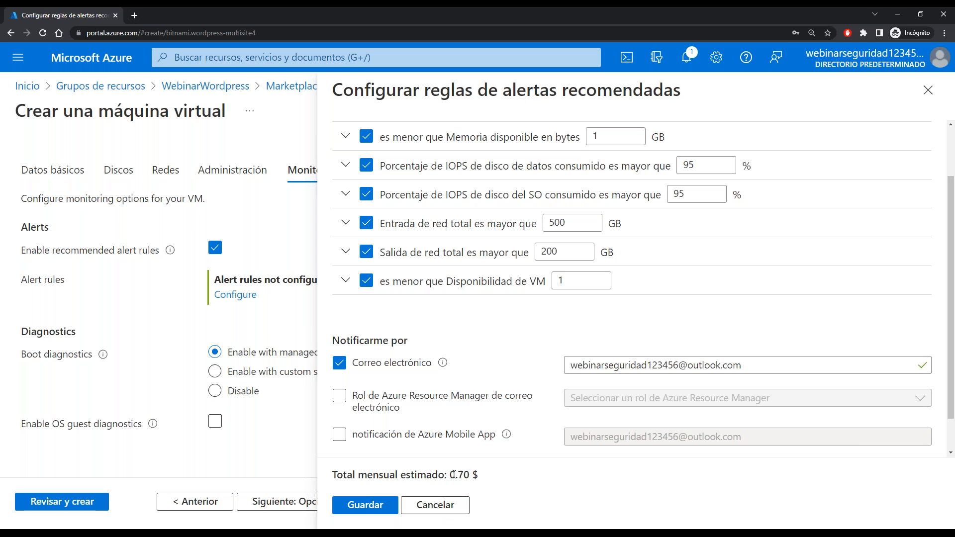
drag(453, 474, 478, 475)
click(498, 476)
click(448, 505)
click(214, 248)
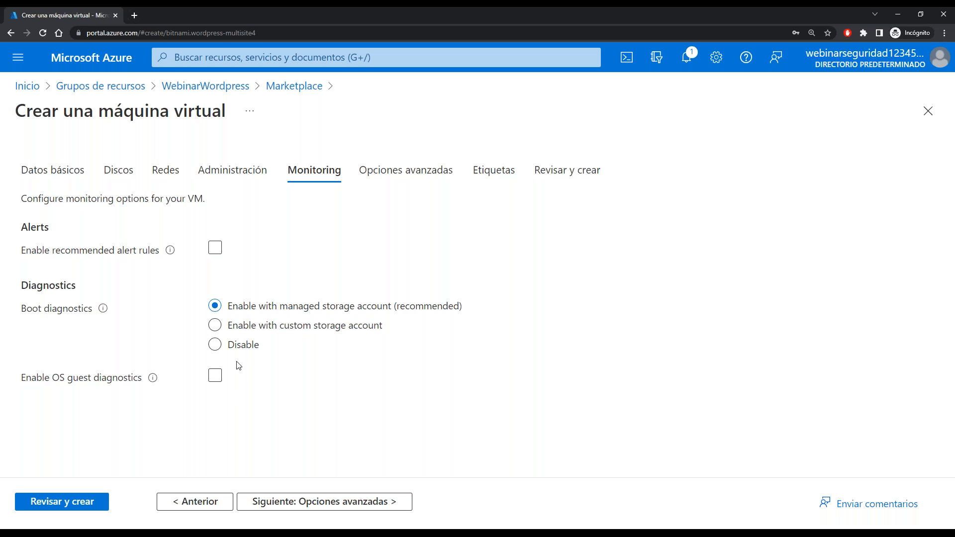
Skip advanced options and tags to reach the VM review page listing Standard B1s at 1,6522 ARS/hr.
click(350, 503)
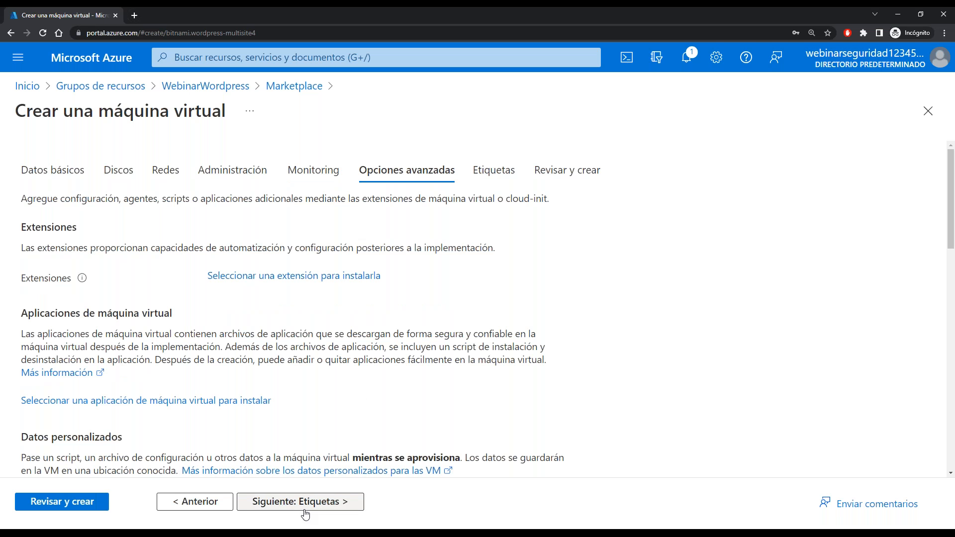
click(304, 512)
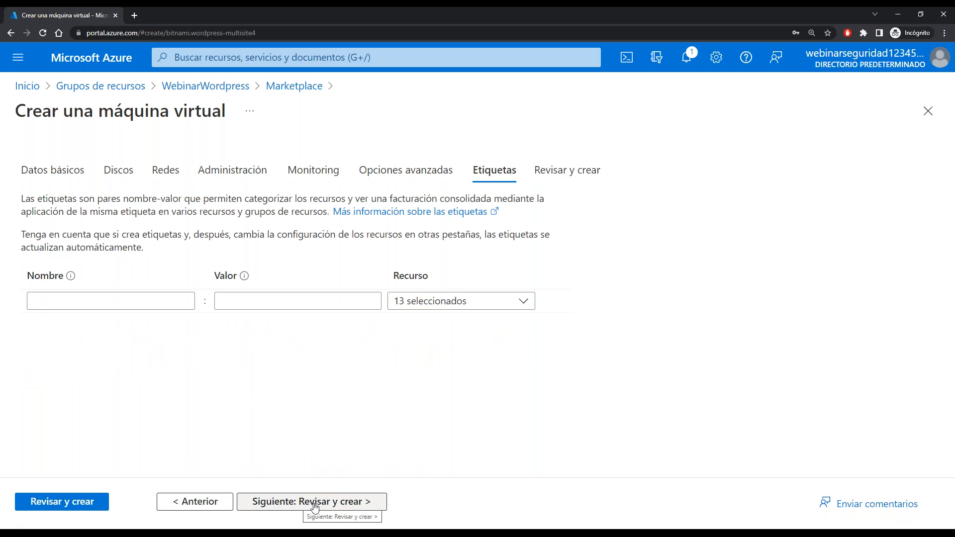
click(299, 507)
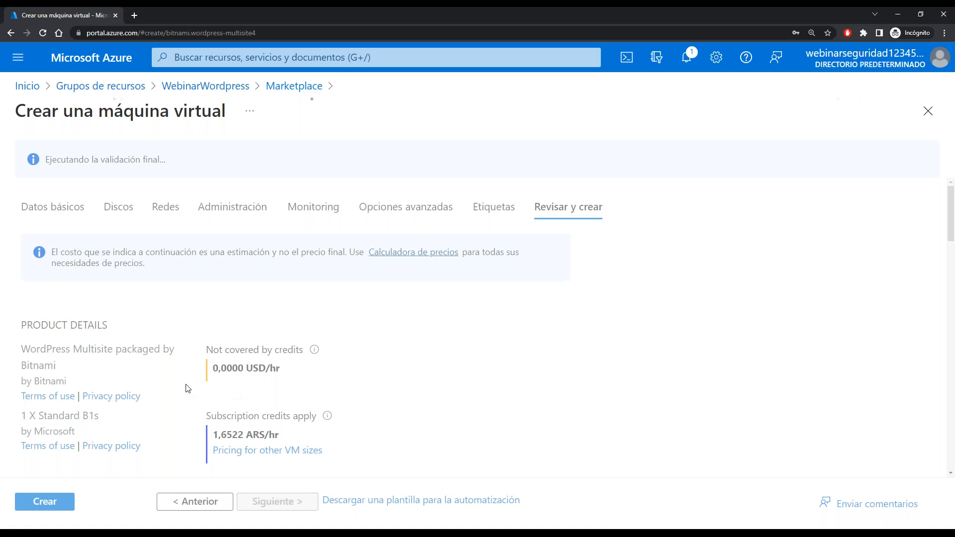
Launch the Bitnami WordPress multisite VM deployment and track its progress in the notifications panel.
scroll(186, 387, down, 3)
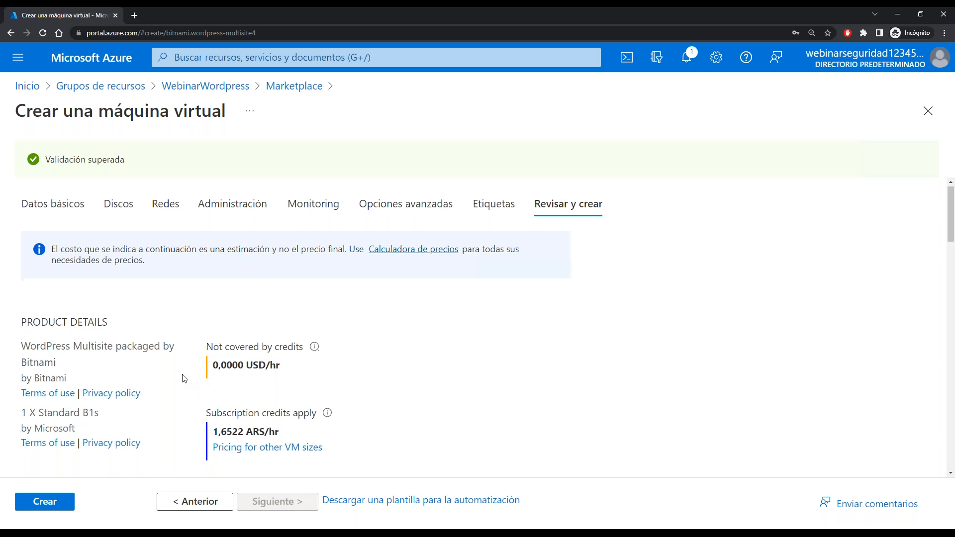
scroll(192, 350, up, 3)
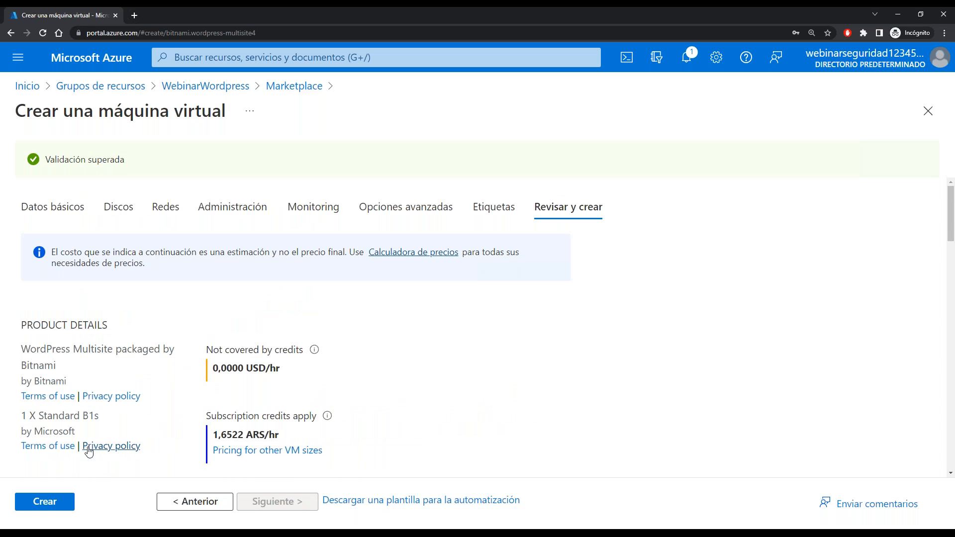
click(40, 502)
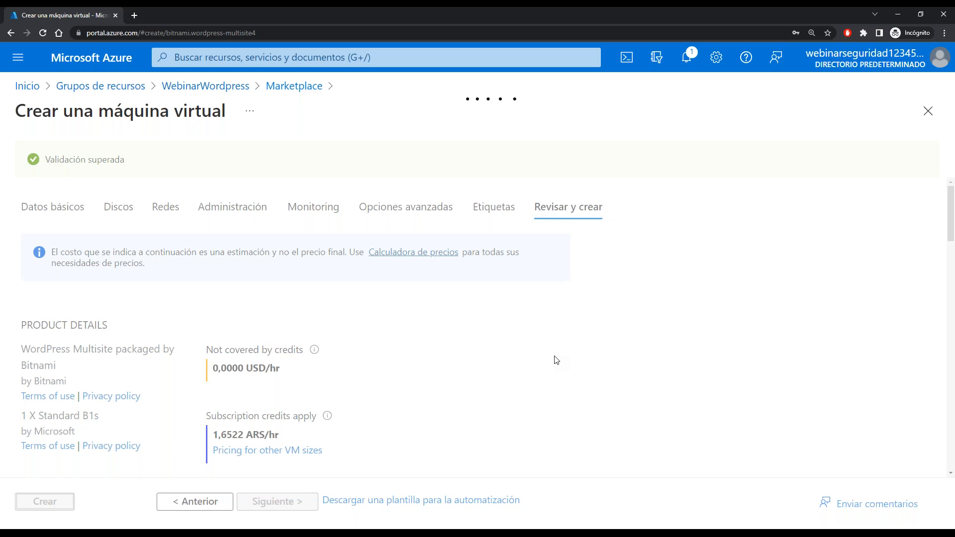
click(686, 59)
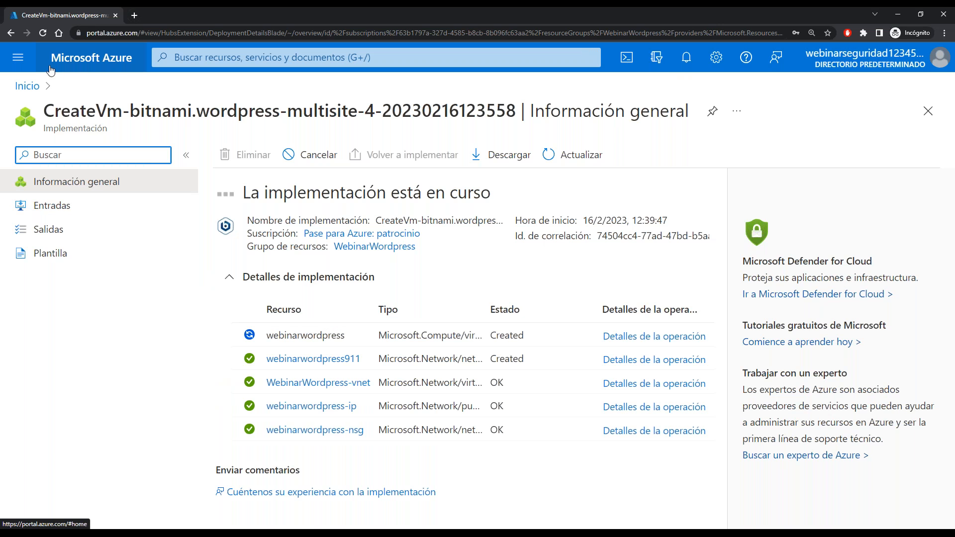
click(18, 57)
Create the WebinarPaaS resource group in East US and open it.
click(66, 237)
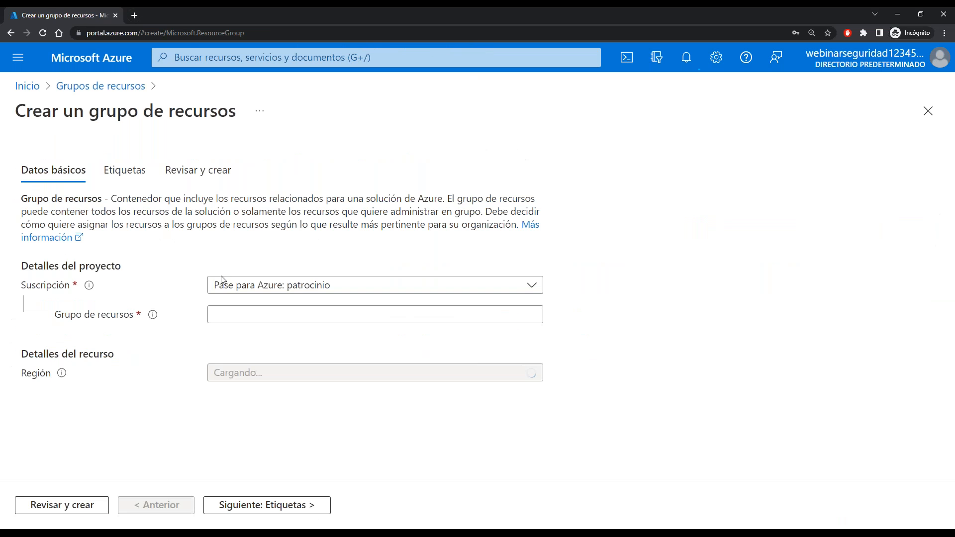
click(280, 313)
text(Web)
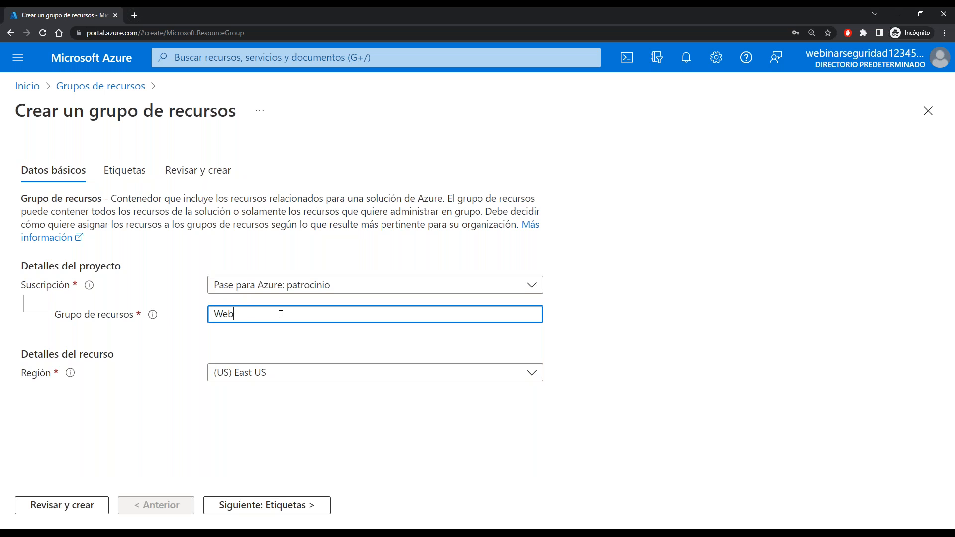
text(inar)
key(BackSpace)
key(BackSpace)
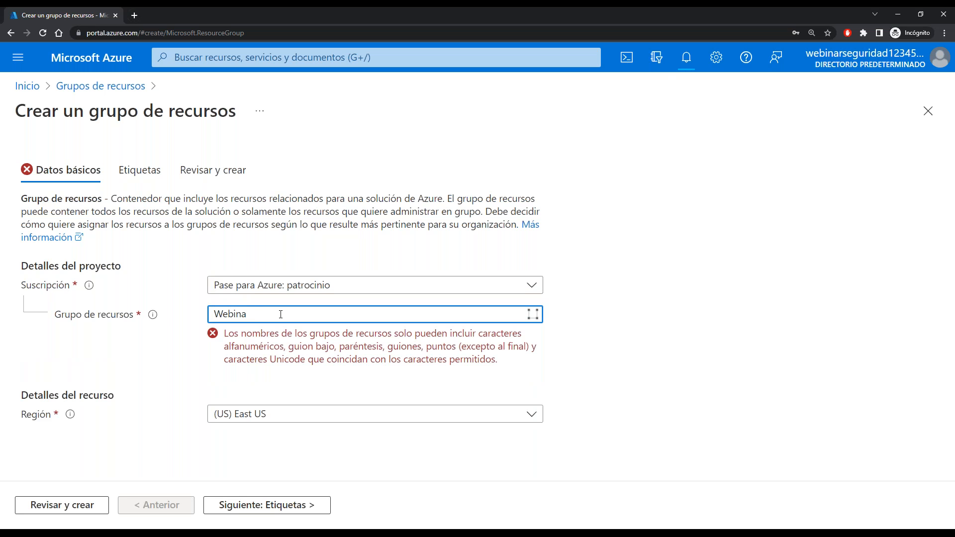
text(rPaaS)
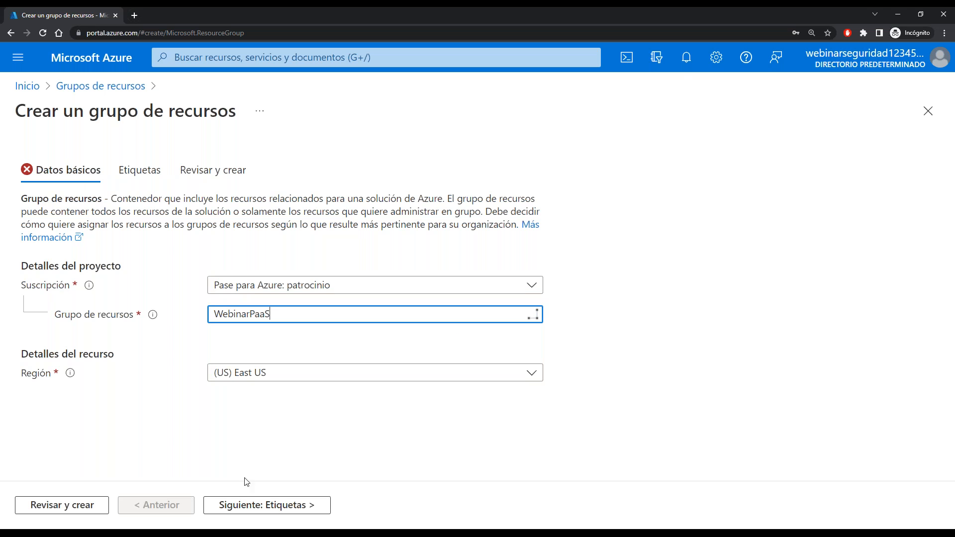
click(57, 509)
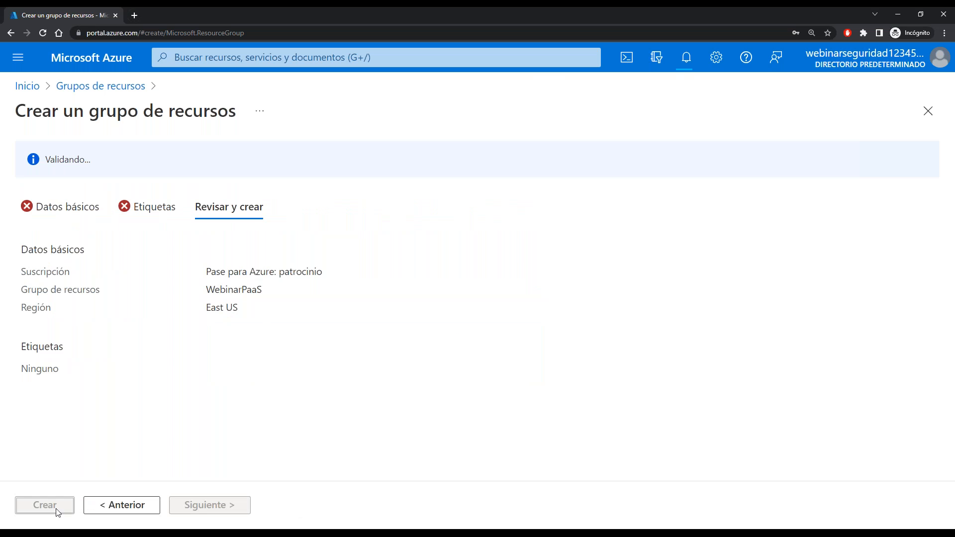
click(45, 505)
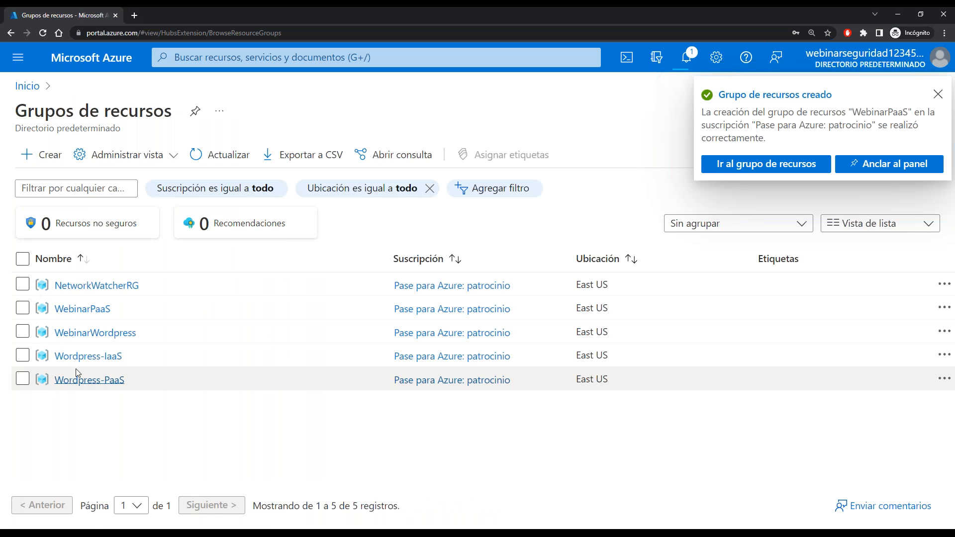
click(89, 310)
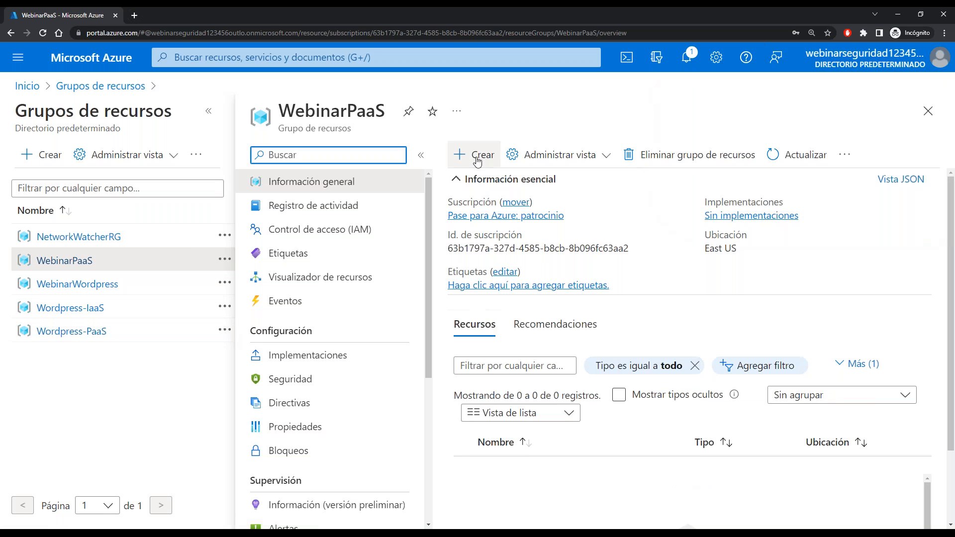
Search the Marketplace for 'wordpress' and start creating WordPress on App Service.
click(476, 160)
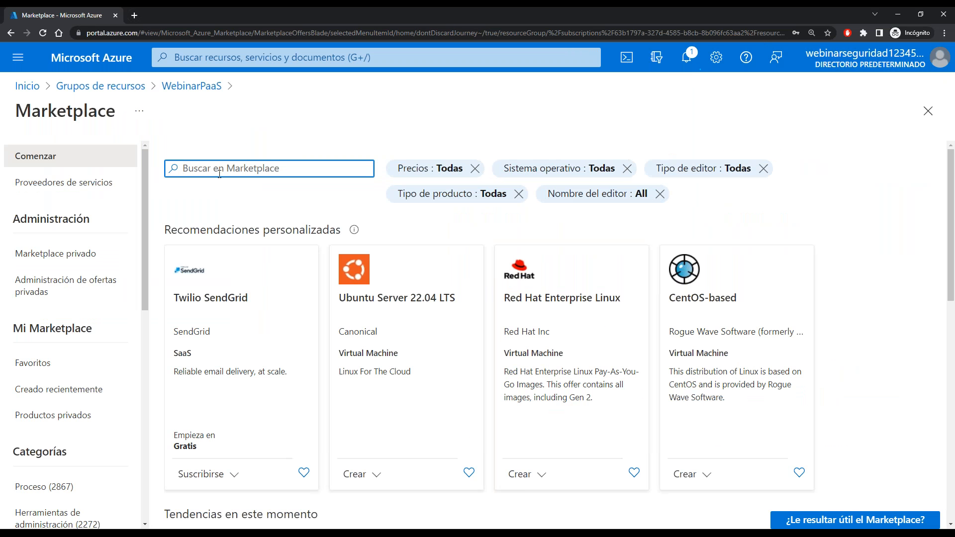
text(wordpress)
key(Return)
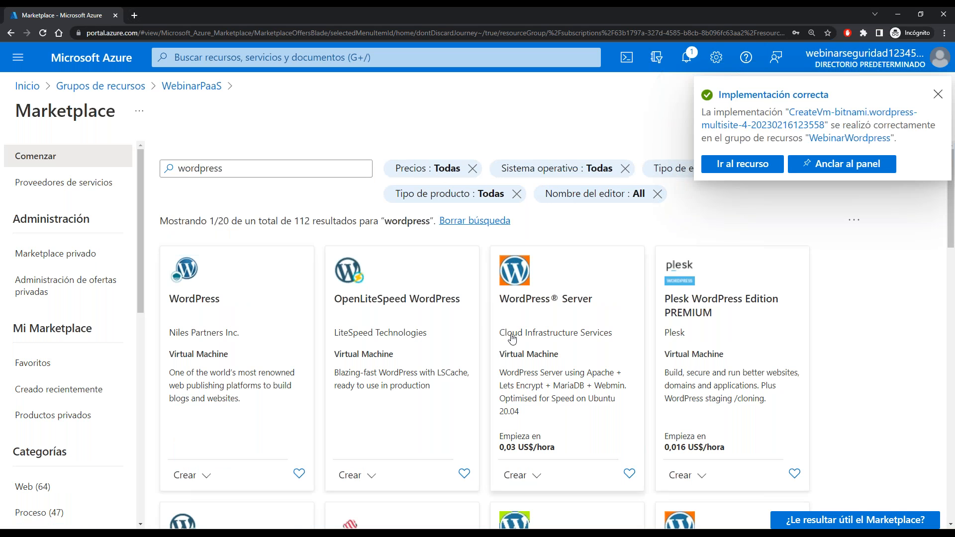
scroll(517, 342, down, 10)
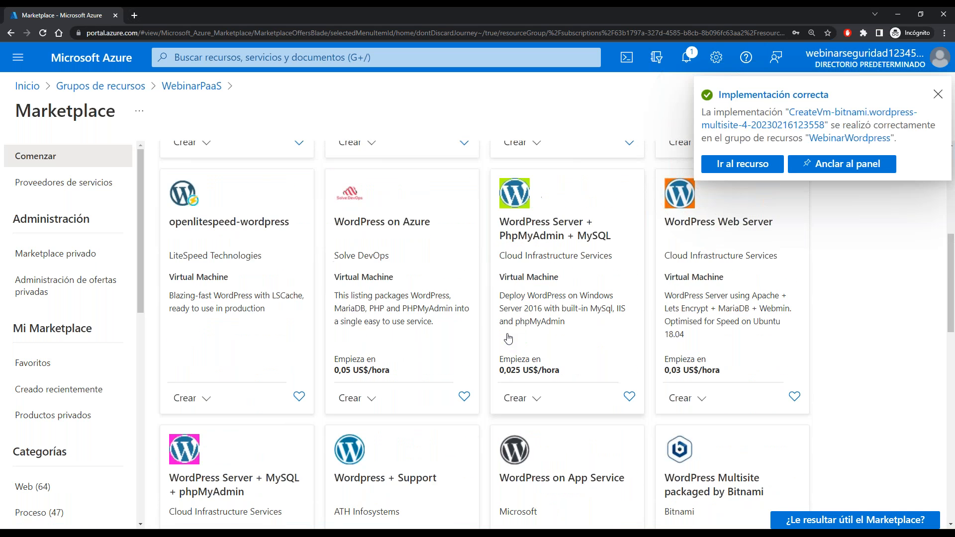
mouse_move(532, 258)
mouse_down()
mouse_move(492, 375)
mouse_move(471, 264)
mouse_up()
click(521, 494)
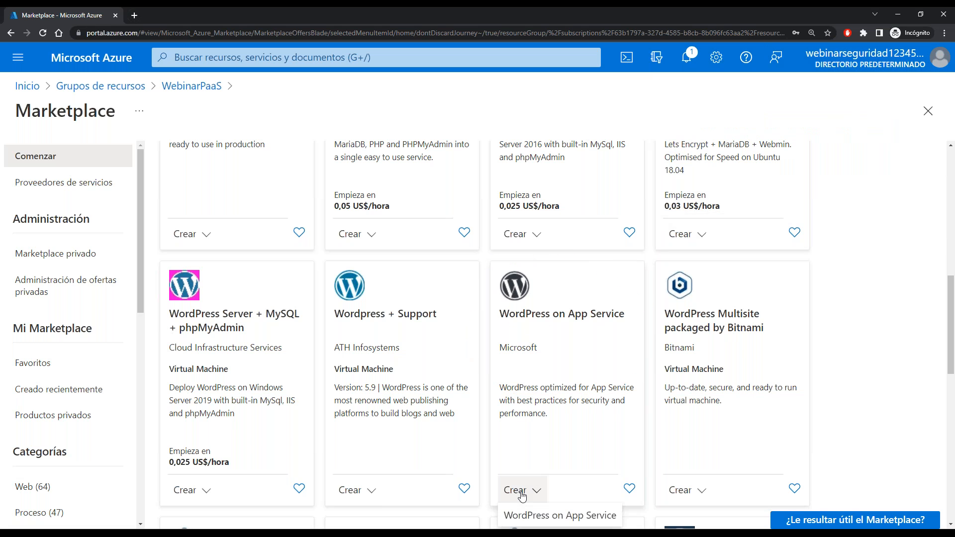
click(559, 515)
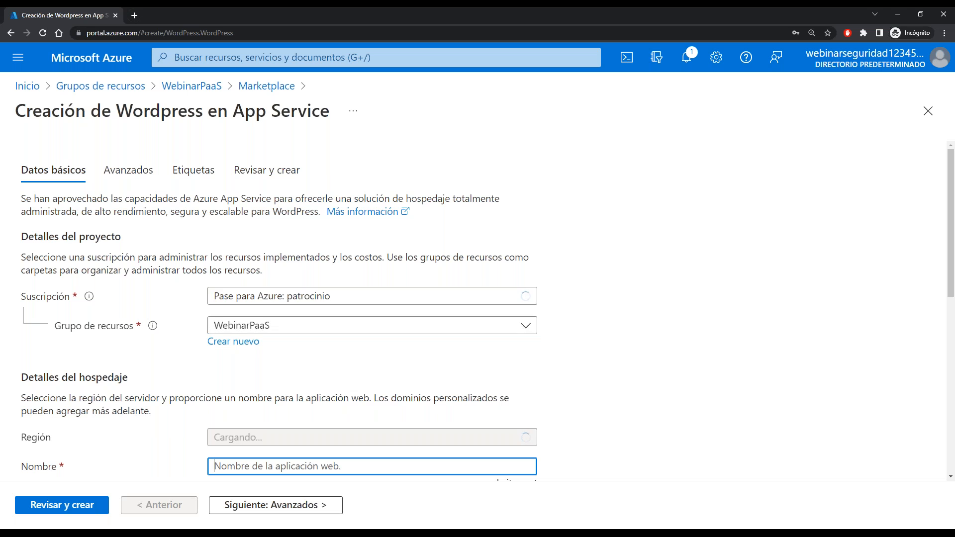
Choose the East US region and name the web app webinarwordpress.
scroll(182, 349, down, 2)
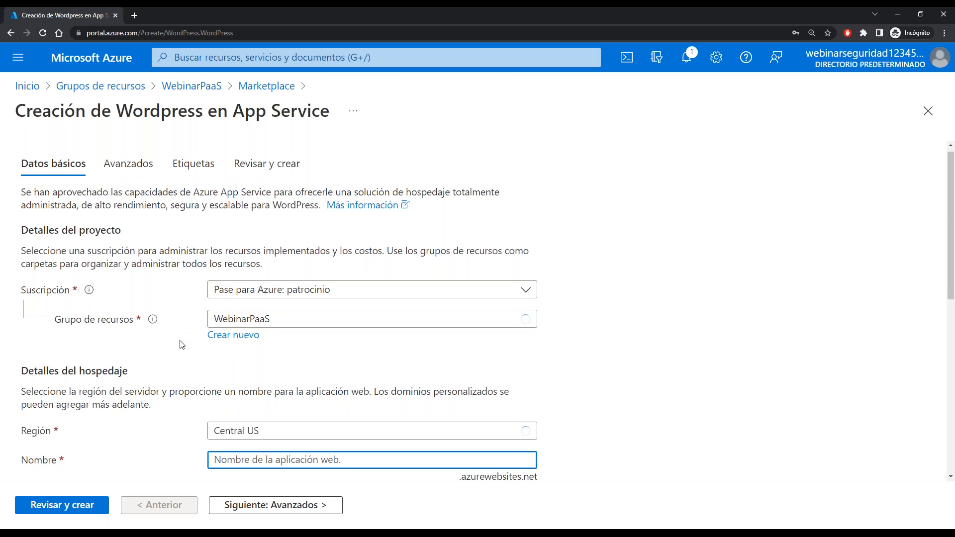
scroll(182, 348, down, 1)
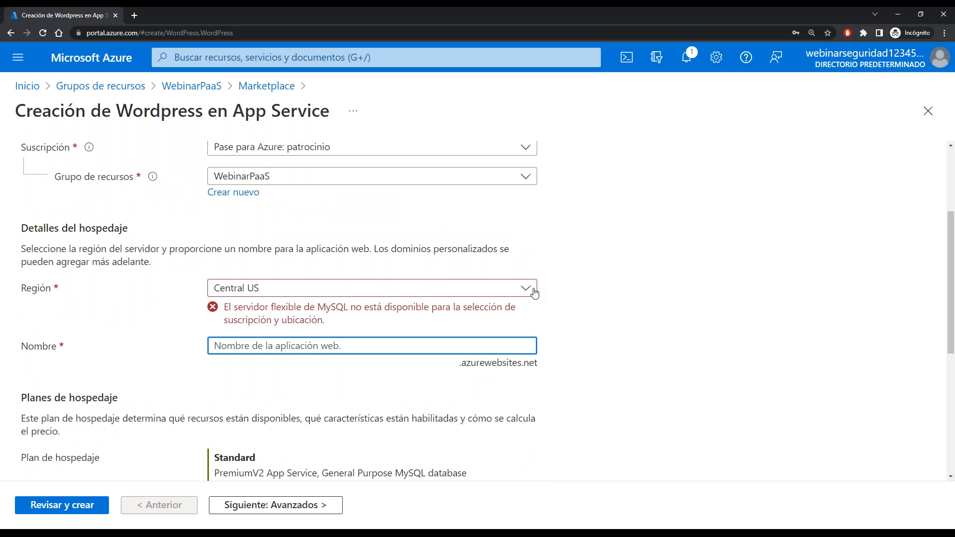
click(527, 294)
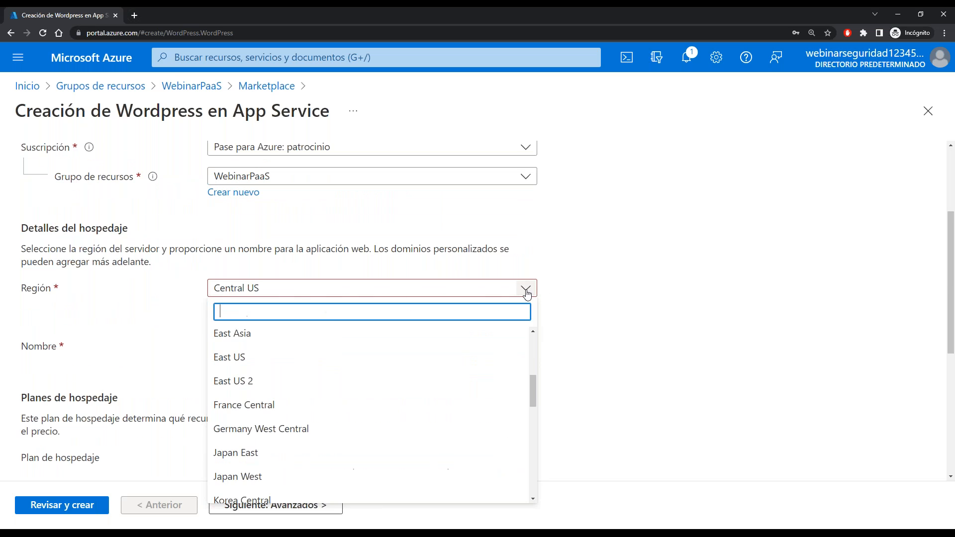
click(238, 356)
click(254, 314)
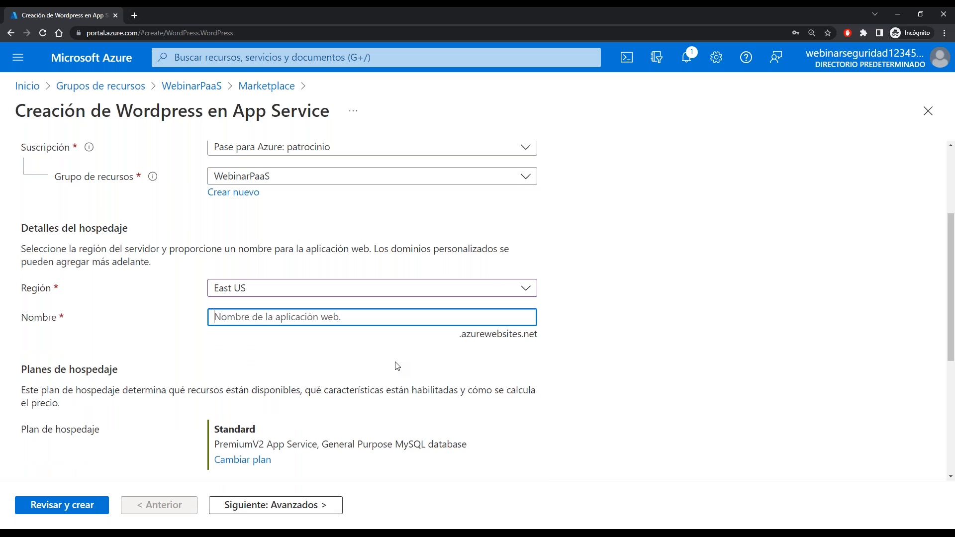
text(webinarwordpress)
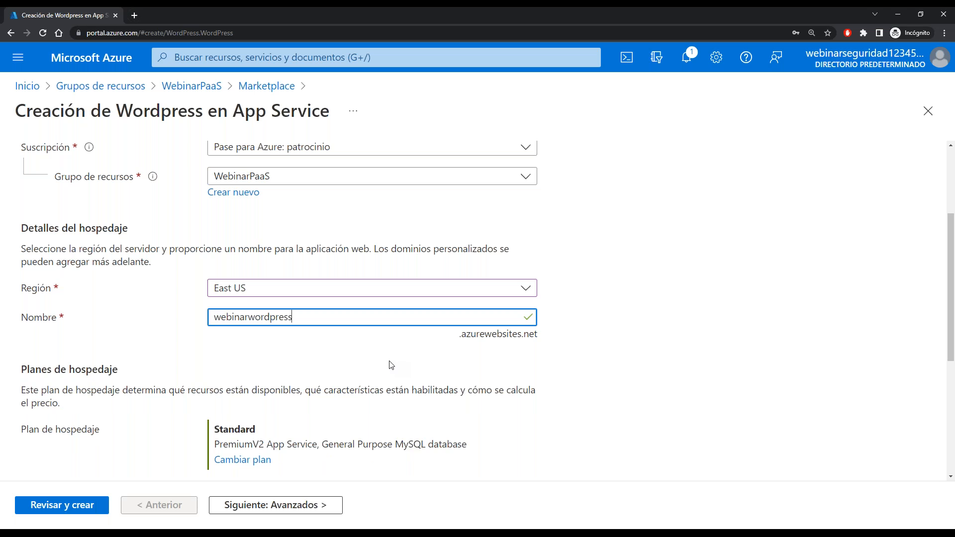
scroll(393, 367, down, 2)
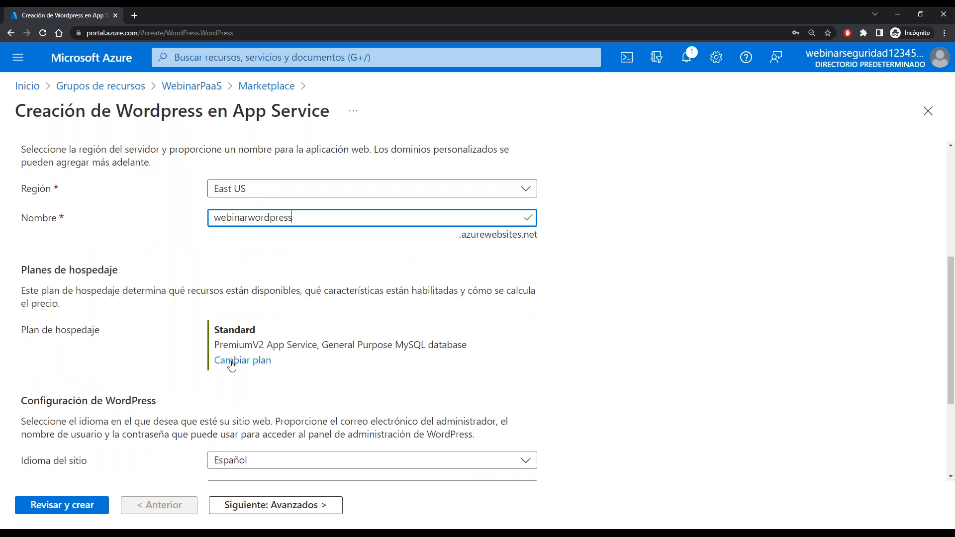
click(232, 366)
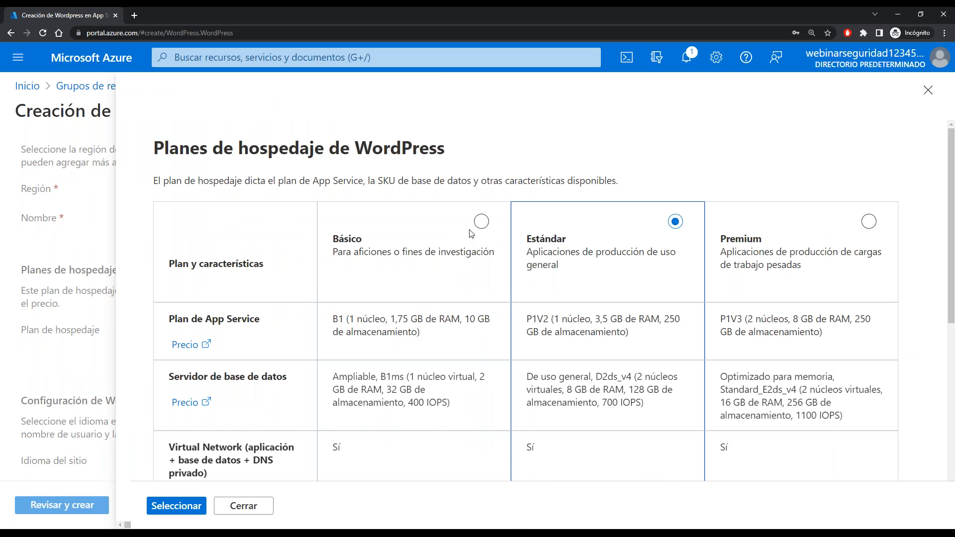
Switch the hosting plan from Estándar to Básico (Basic App Service, Burstable MySQL).
click(481, 222)
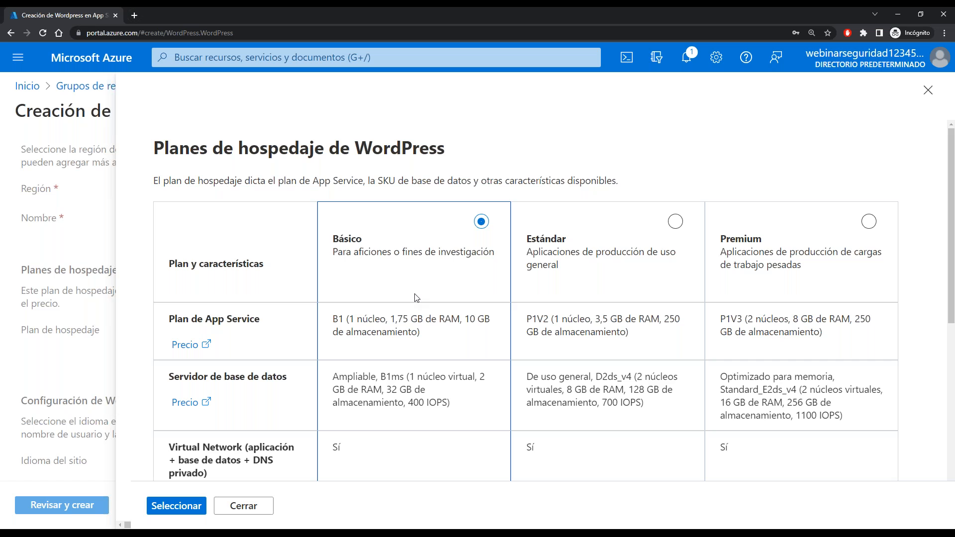
scroll(416, 314, down, 3)
scroll(553, 305, down, 2)
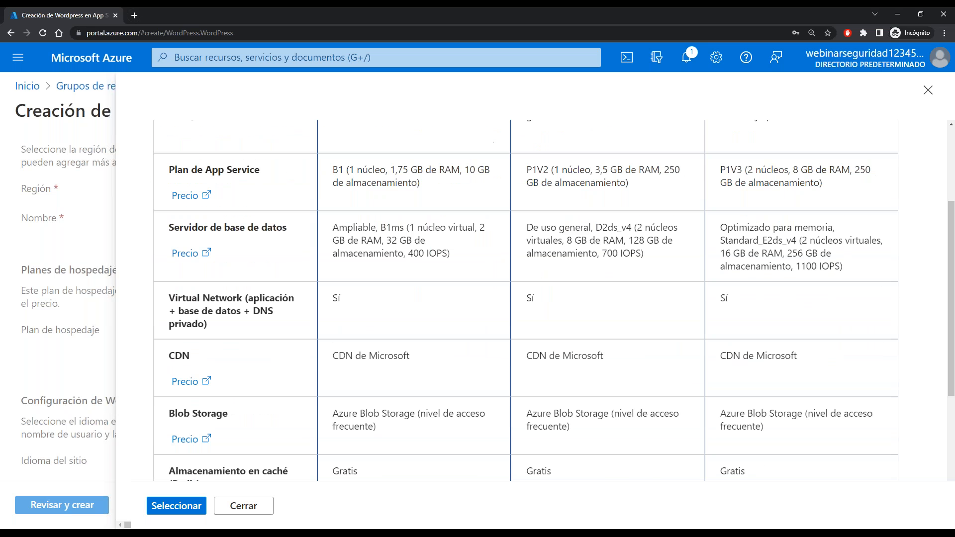
scroll(410, 361, down, 5)
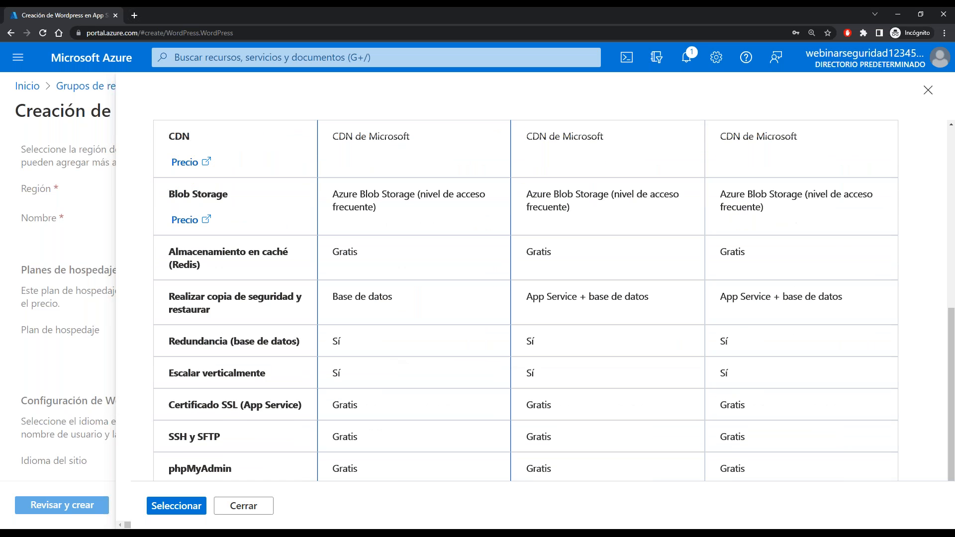
scroll(396, 330, up, 2)
scroll(395, 331, up, 5)
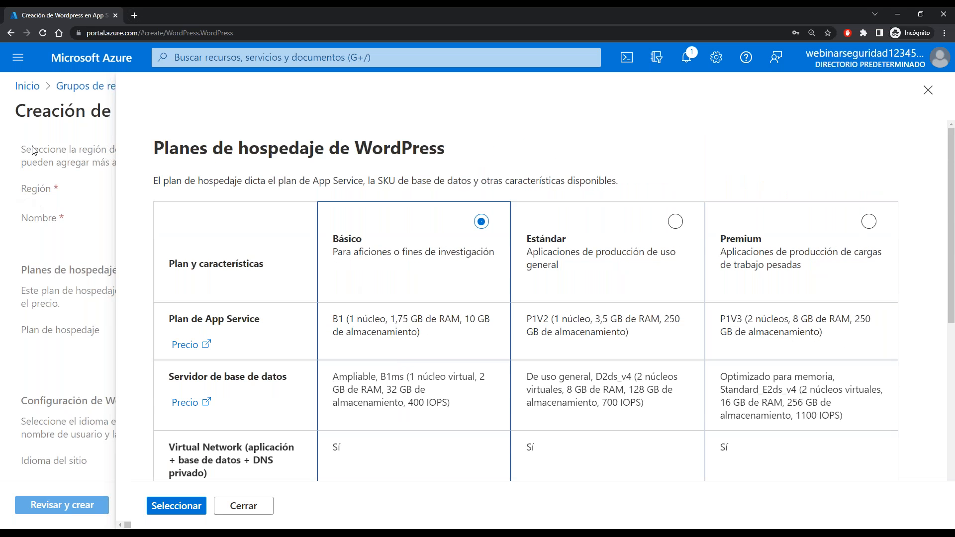
click(184, 506)
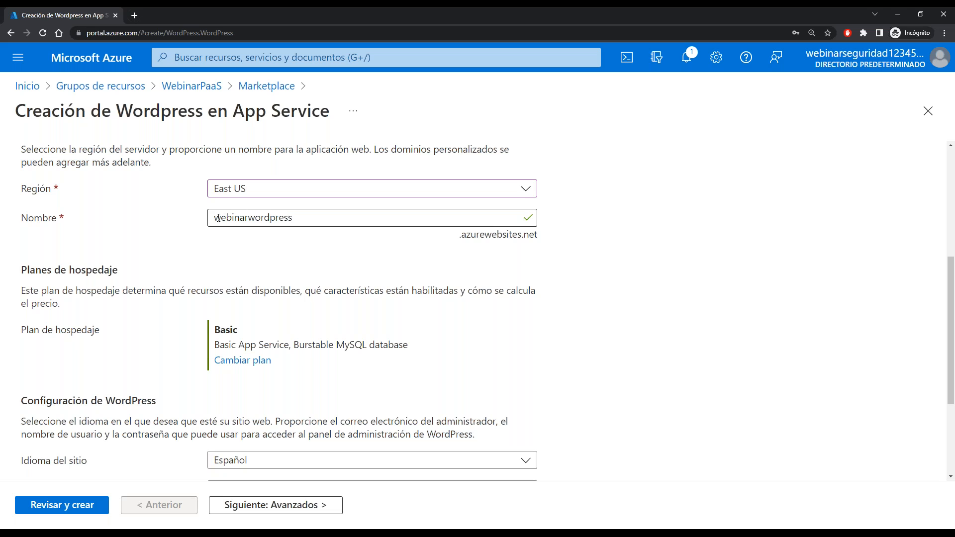
drag(217, 217, 328, 217)
click(499, 241)
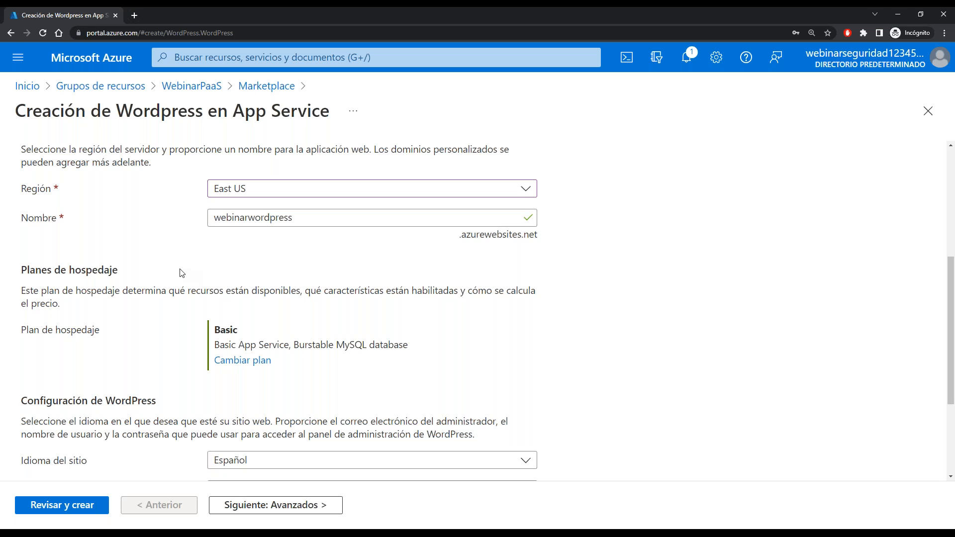
Recheck the hosting plan comparison and keep the Básico plan.
scroll(179, 273, down, 2)
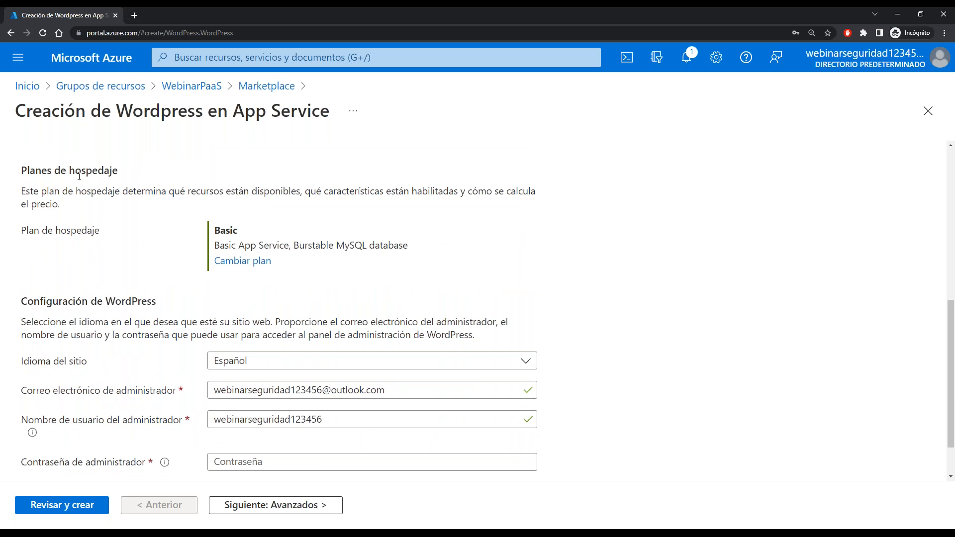
click(244, 263)
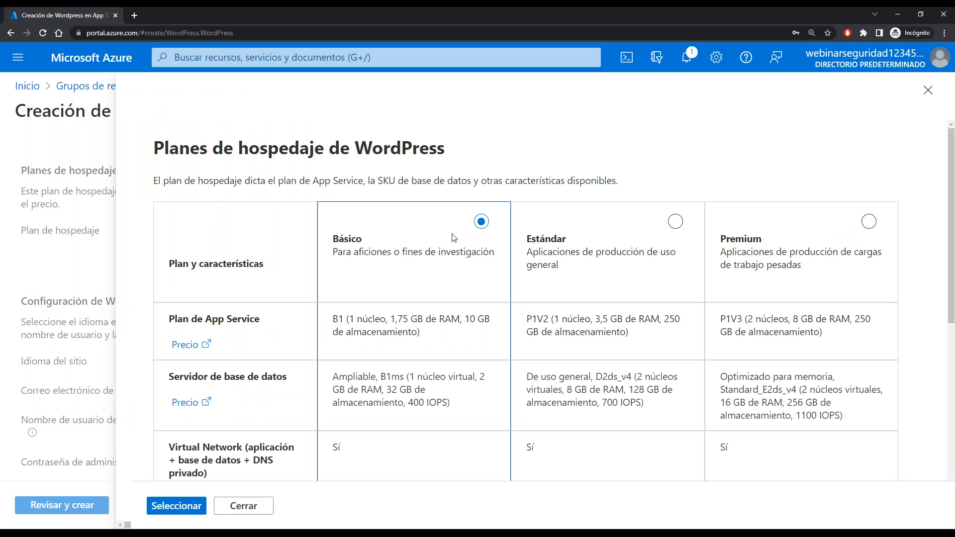
click(246, 505)
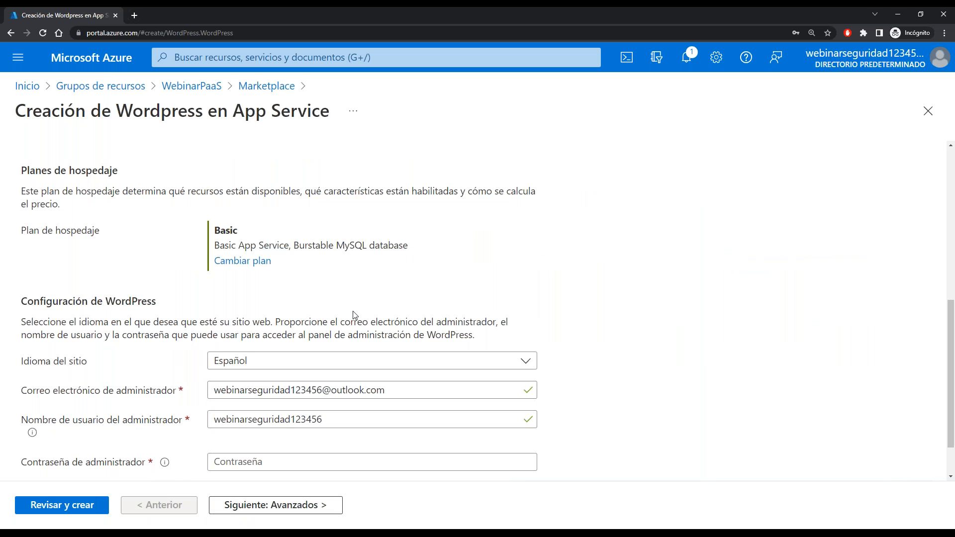
scroll(179, 350, down, 2)
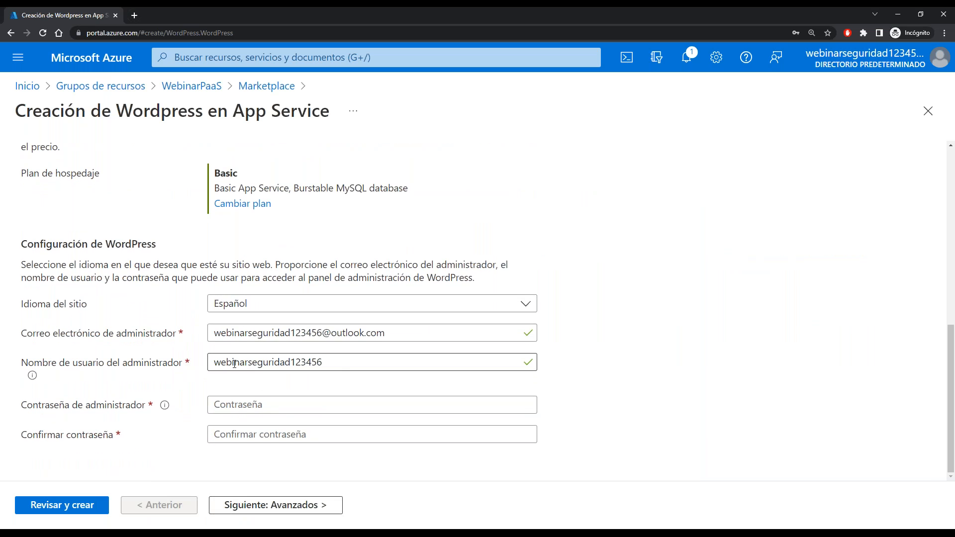
Replace the WordPress admin username and enter and confirm the admin password.
click(330, 363)
key(ctrl+a)
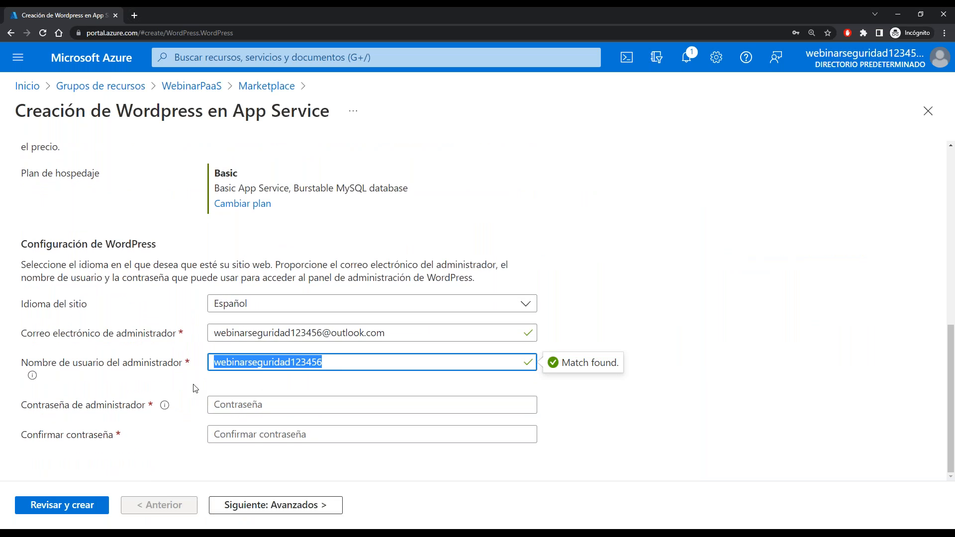
text(dyesuron)
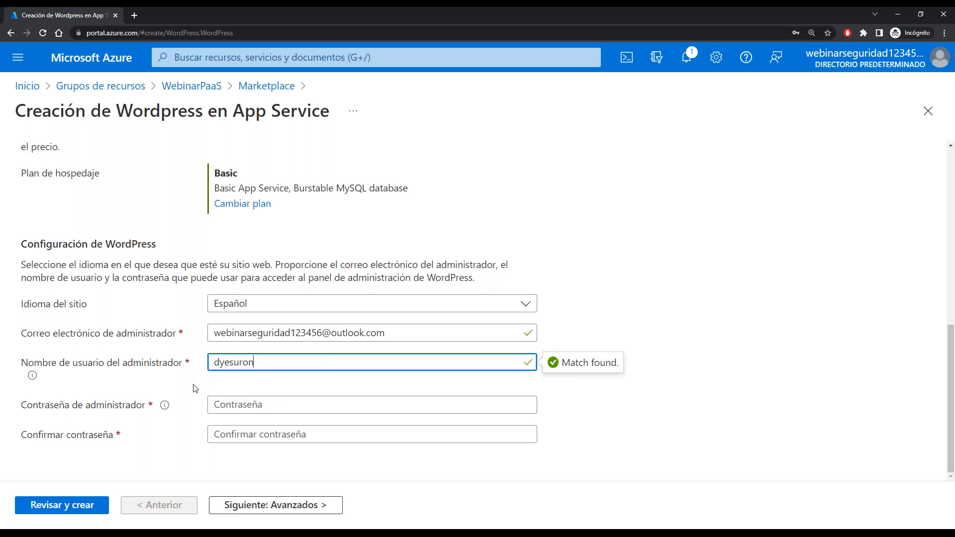
key(Tab)
text(*************)
key(Tab)
text(*****)
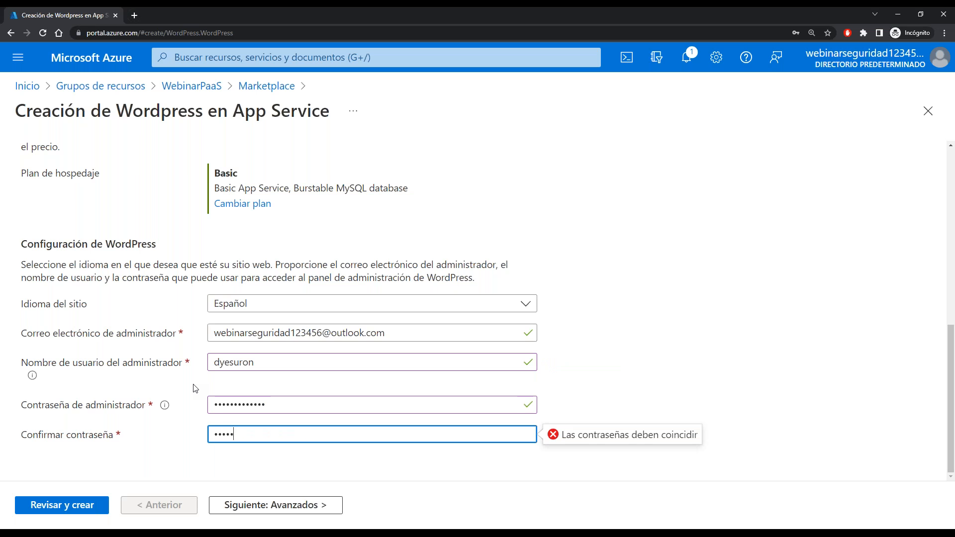
text(********)
click(277, 505)
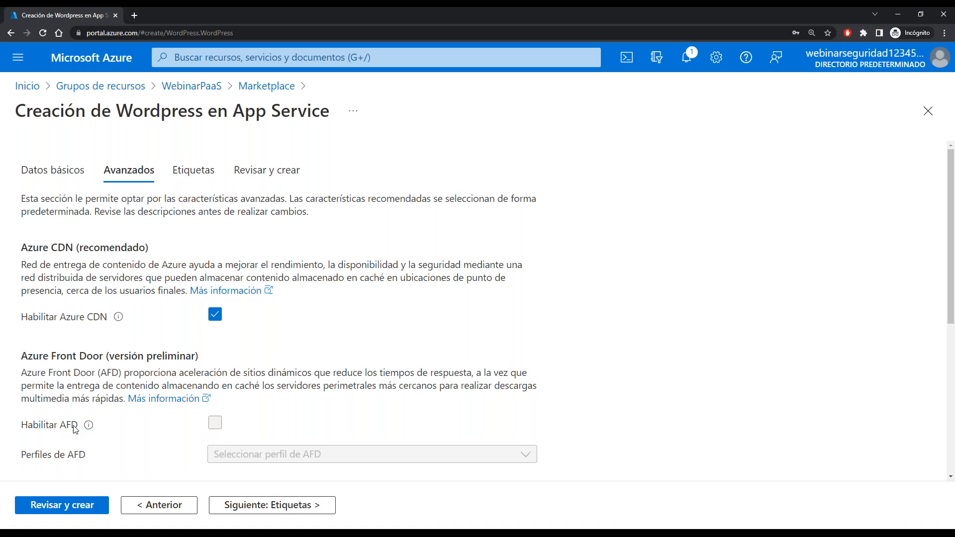
Compare Azure CDN with Azure Front Door and leave Azure CDN enabled.
drag(45, 355, 224, 362)
click(250, 364)
drag(55, 251, 139, 249)
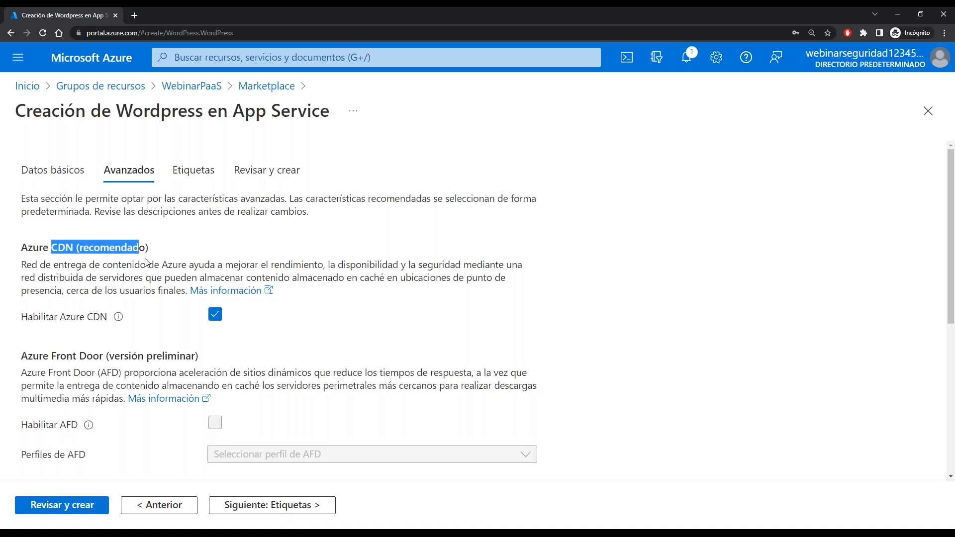
drag(322, 277, 443, 277)
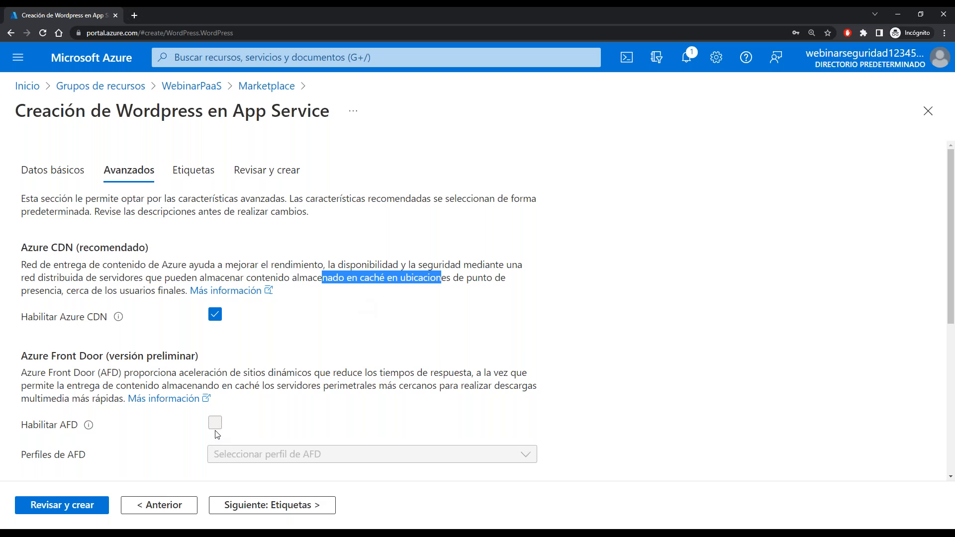
click(214, 314)
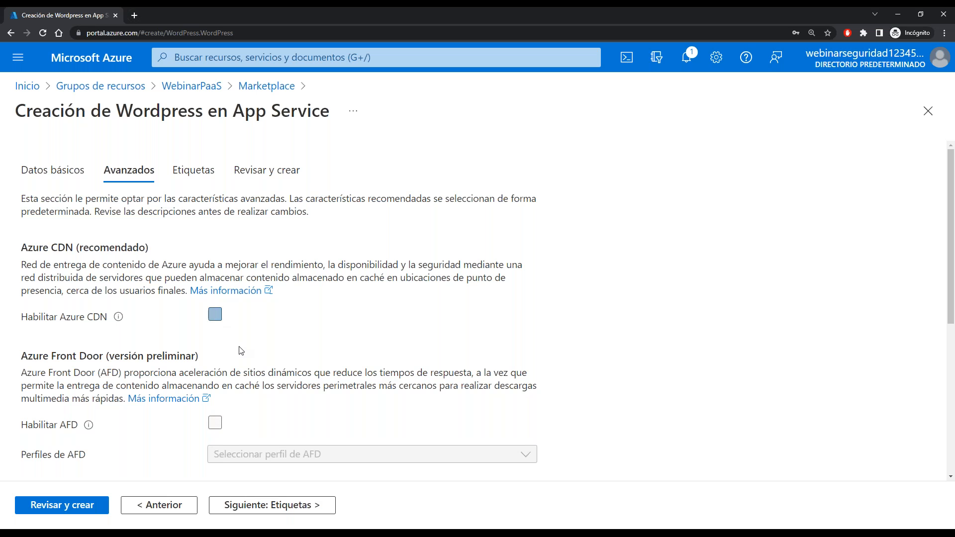
click(215, 422)
click(215, 422)
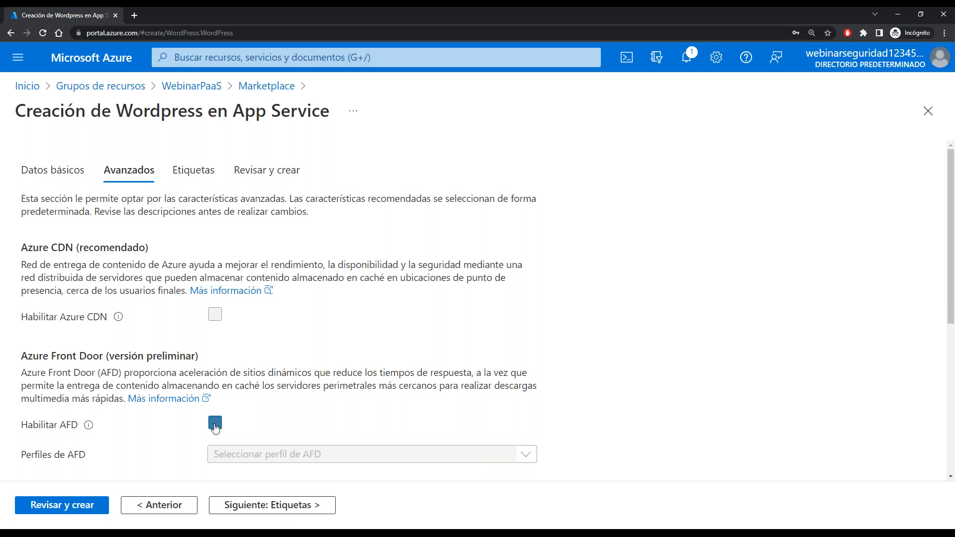
Enable Blob Storage for the site's media and continue past Etiquetas toward review.
scroll(350, 368, down, 2)
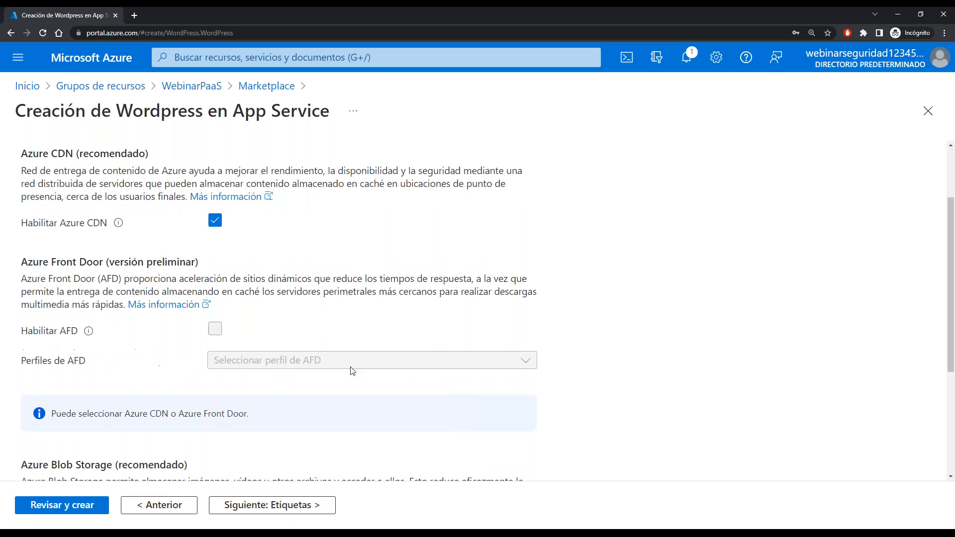
scroll(352, 368, down, 2)
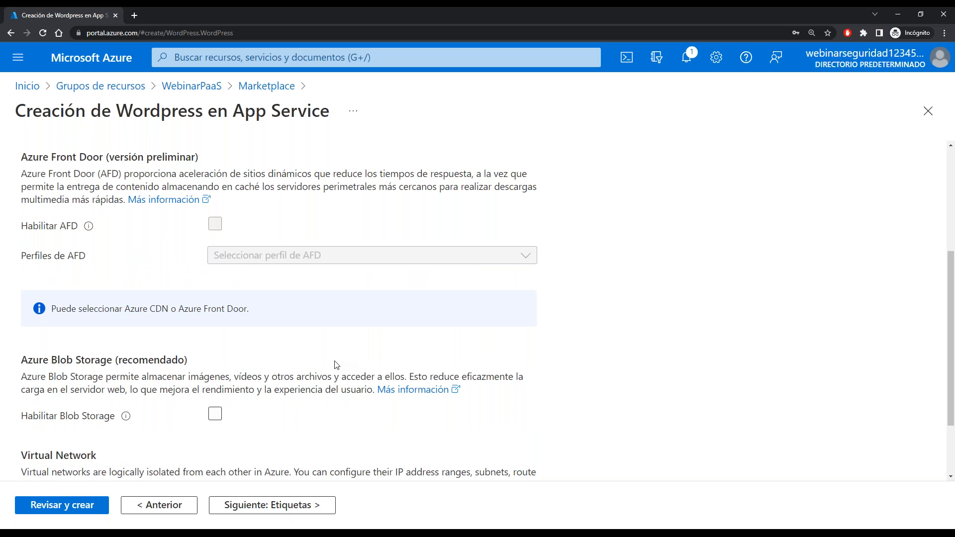
scroll(337, 365, down, 1)
scroll(217, 348, up, 2)
click(215, 440)
click(215, 441)
scroll(170, 416, down, 2)
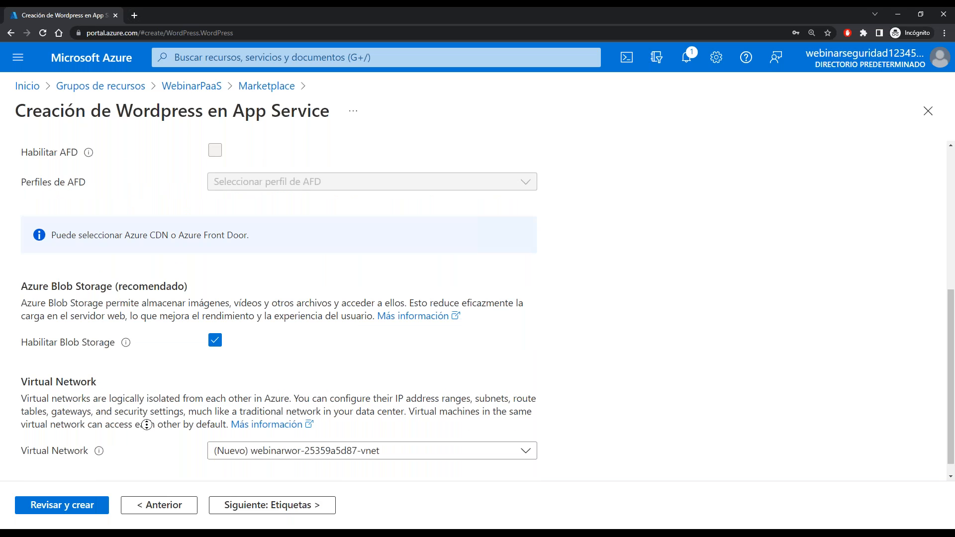
scroll(152, 417, up, 1)
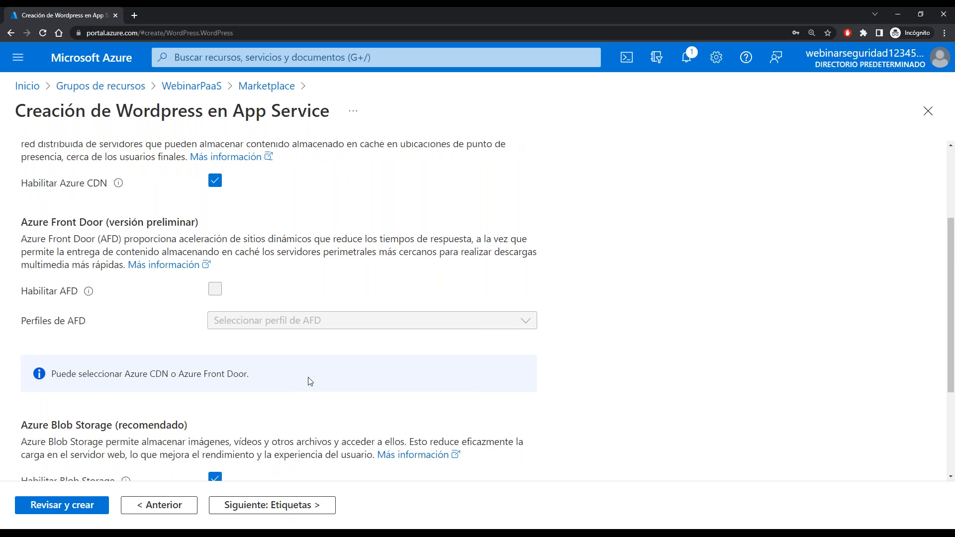
scroll(308, 378, up, 1)
scroll(307, 374, up, 2)
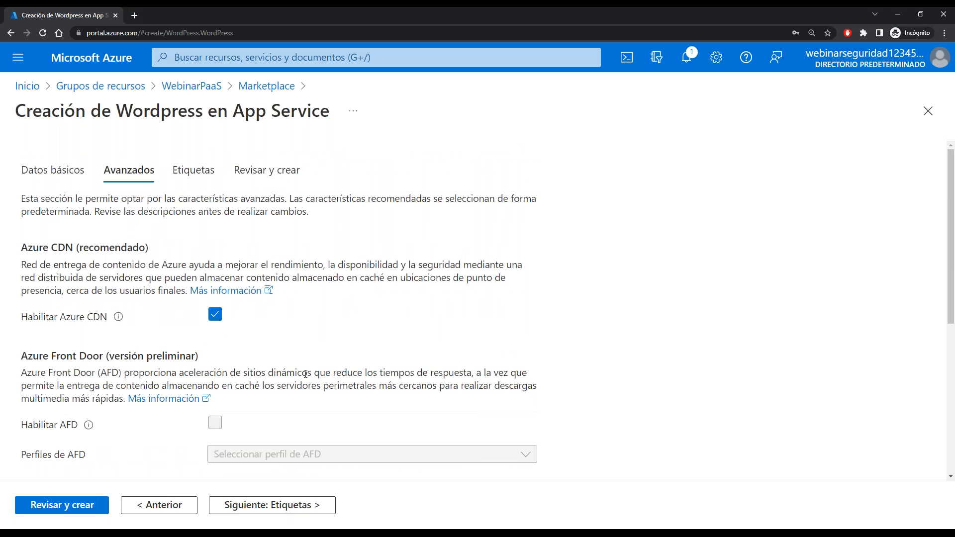
scroll(307, 374, down, 5)
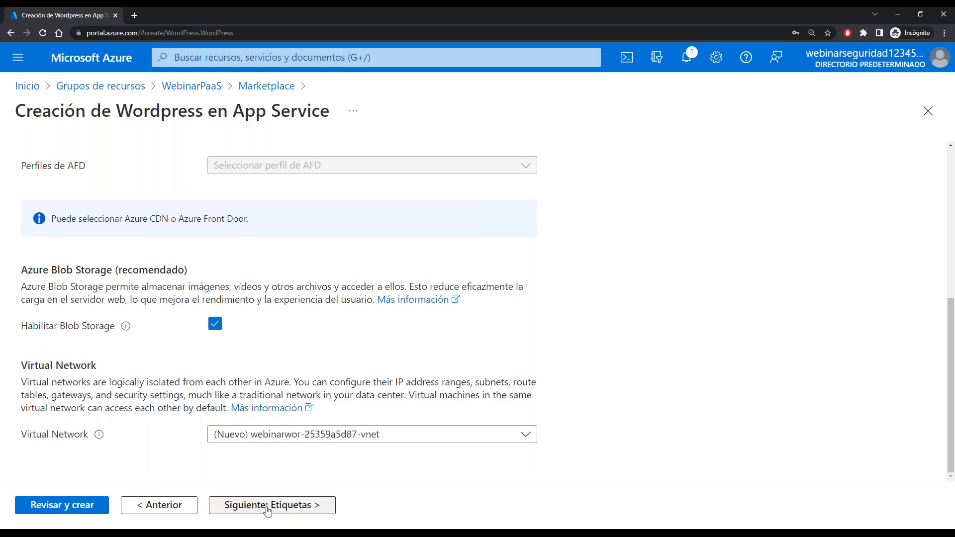
click(273, 506)
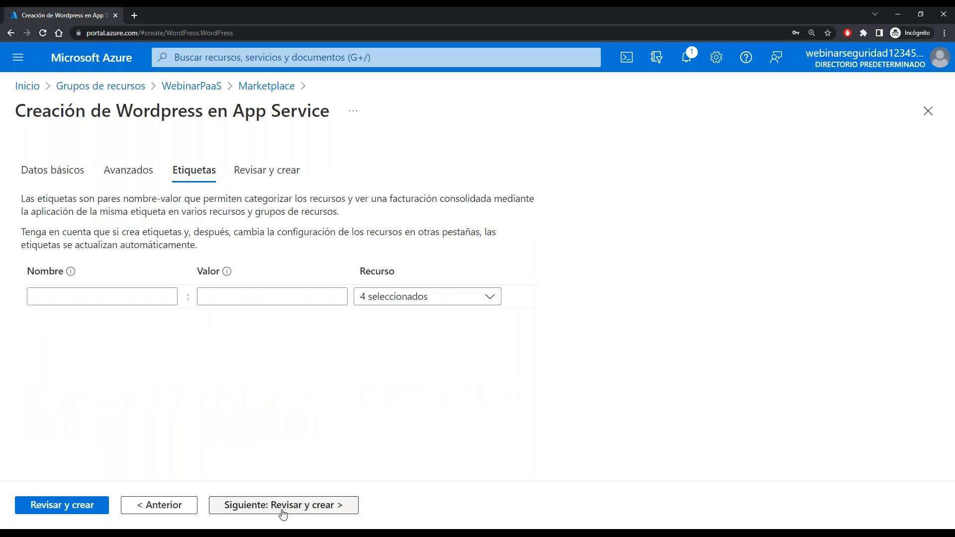
click(277, 506)
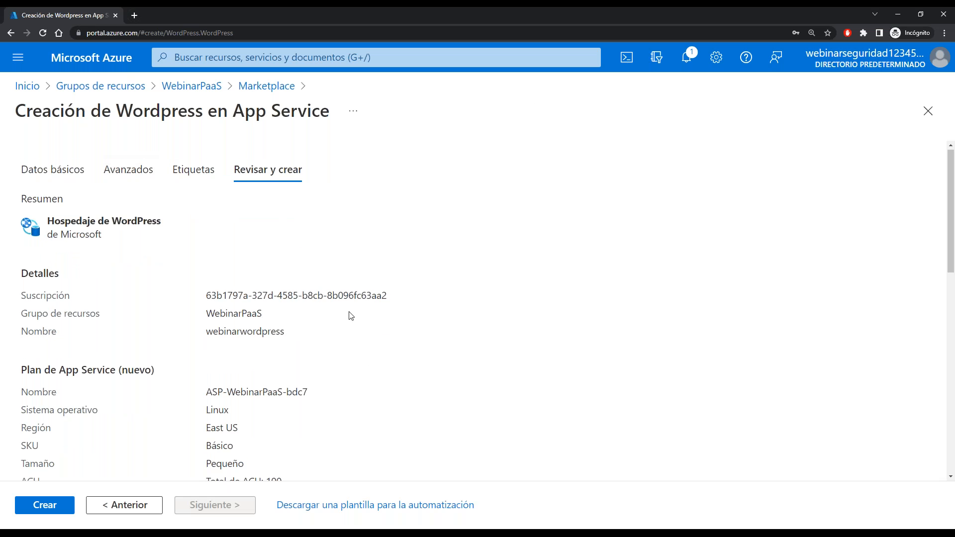
scroll(305, 312, down, 3)
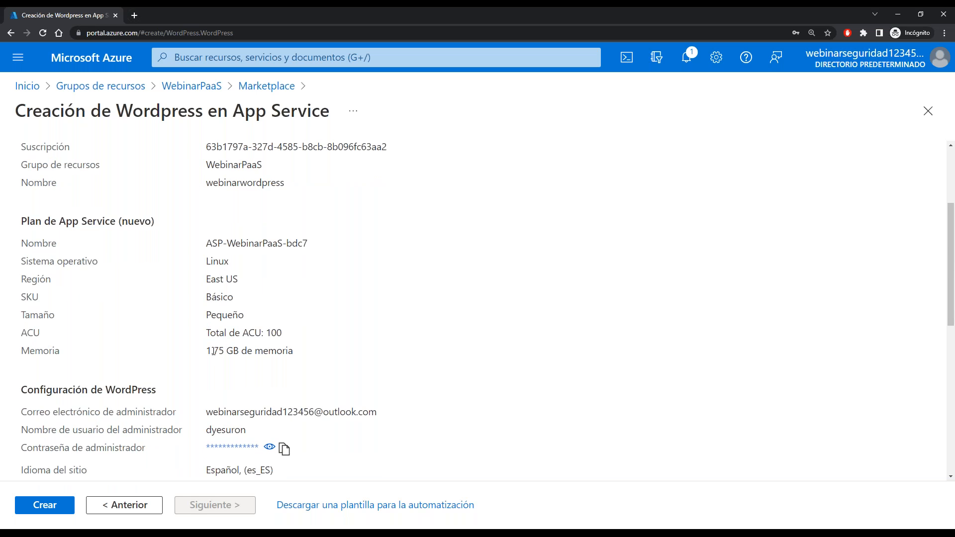
drag(208, 351, 291, 348)
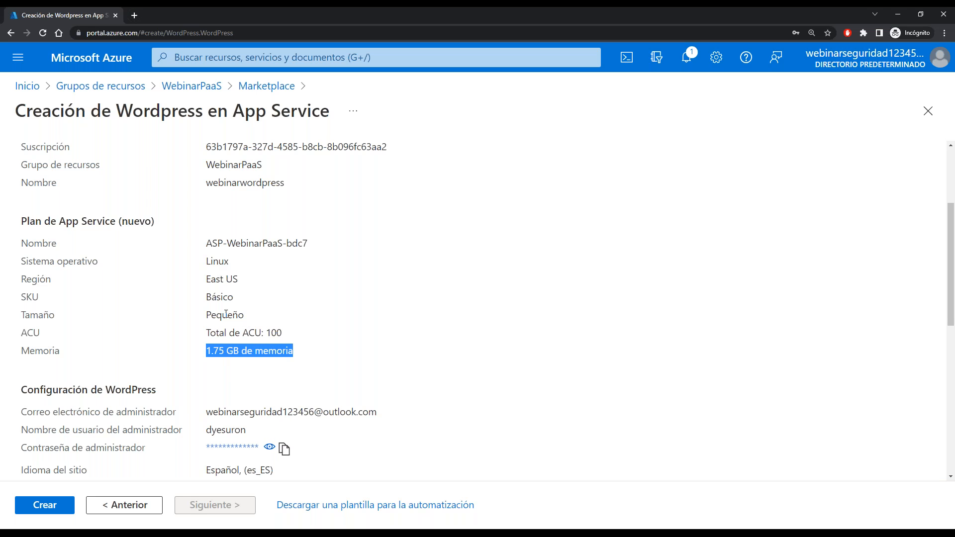
click(223, 351)
drag(208, 351, 300, 354)
click(307, 328)
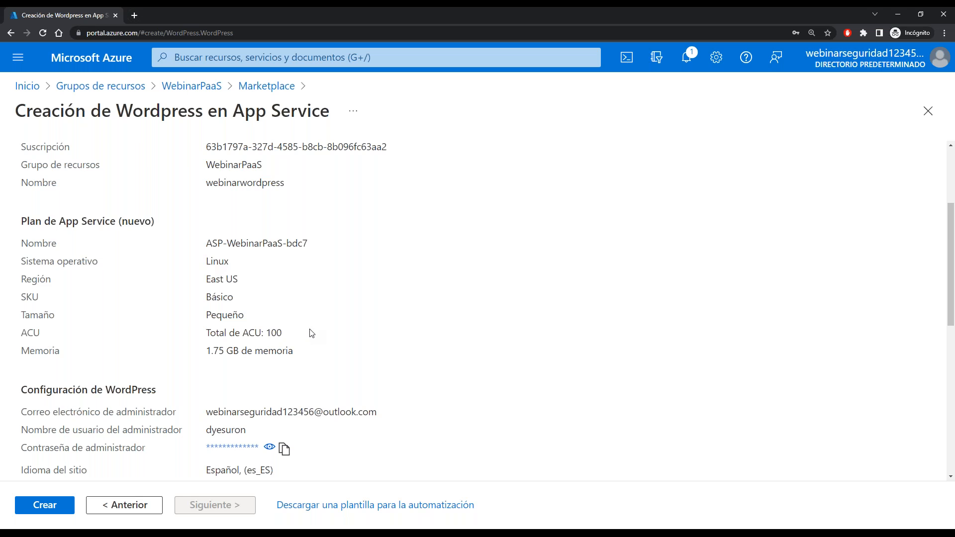
scroll(312, 333, down, 2)
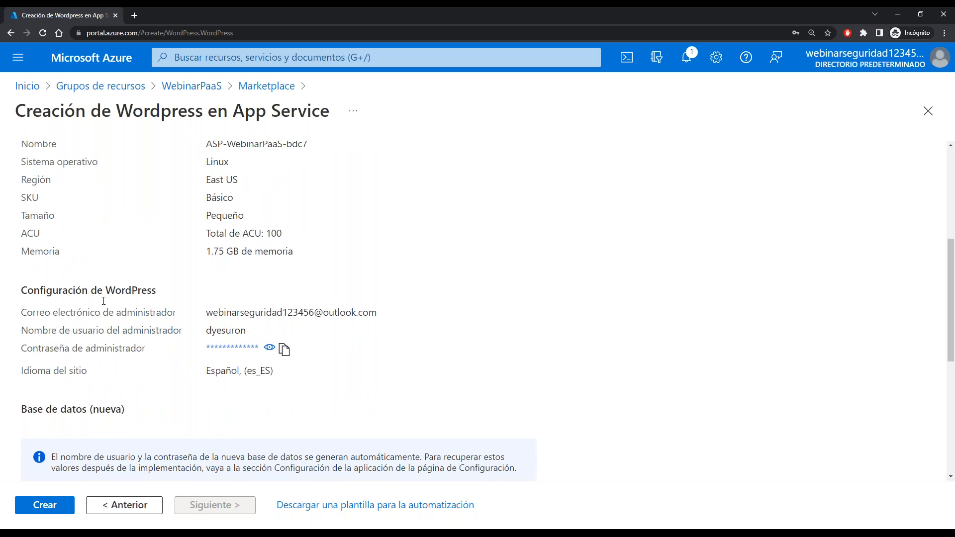
drag(35, 290, 167, 300)
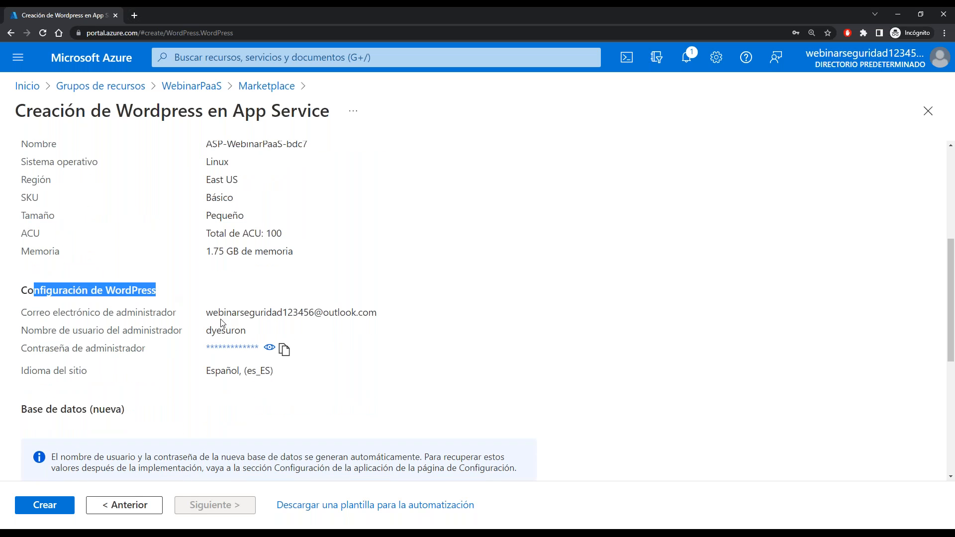
drag(210, 330, 259, 331)
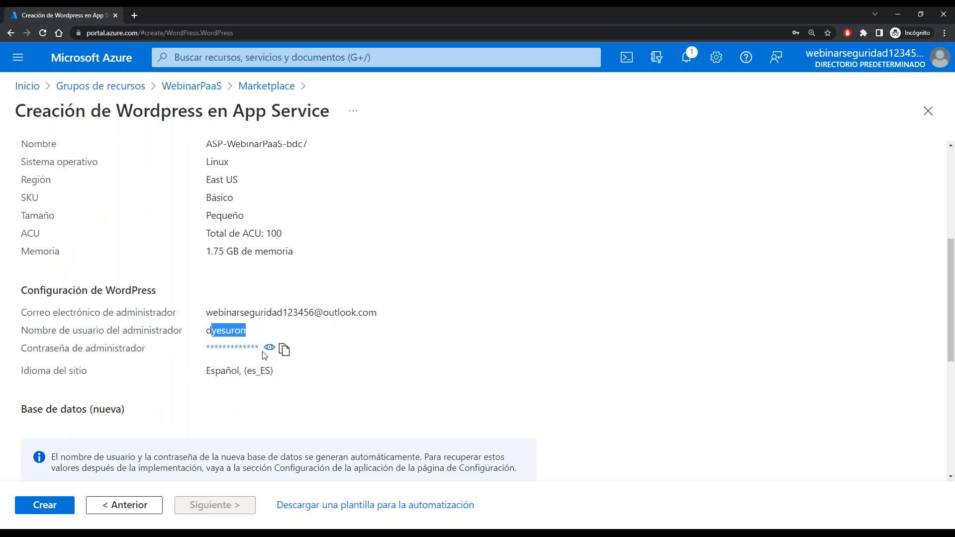
scroll(263, 348, down, 4)
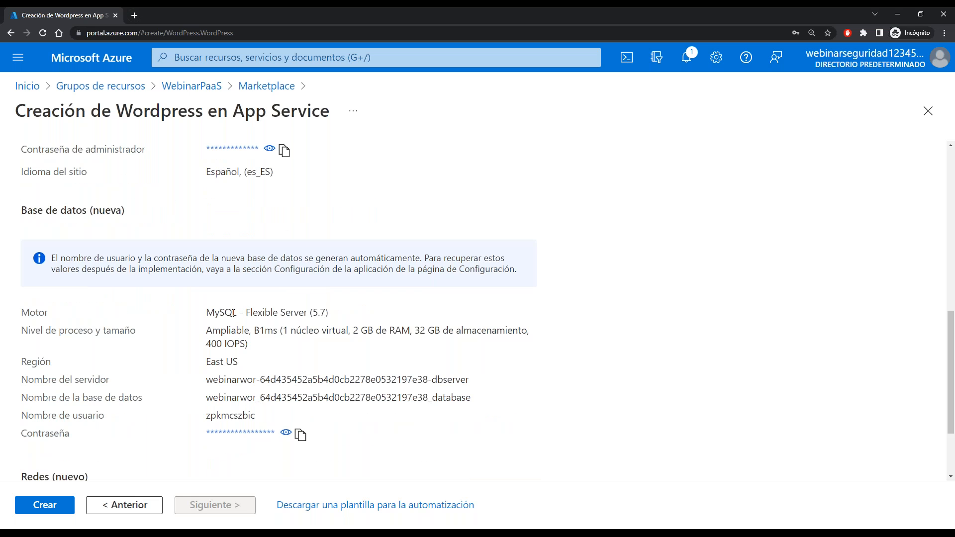
drag(215, 313, 313, 313)
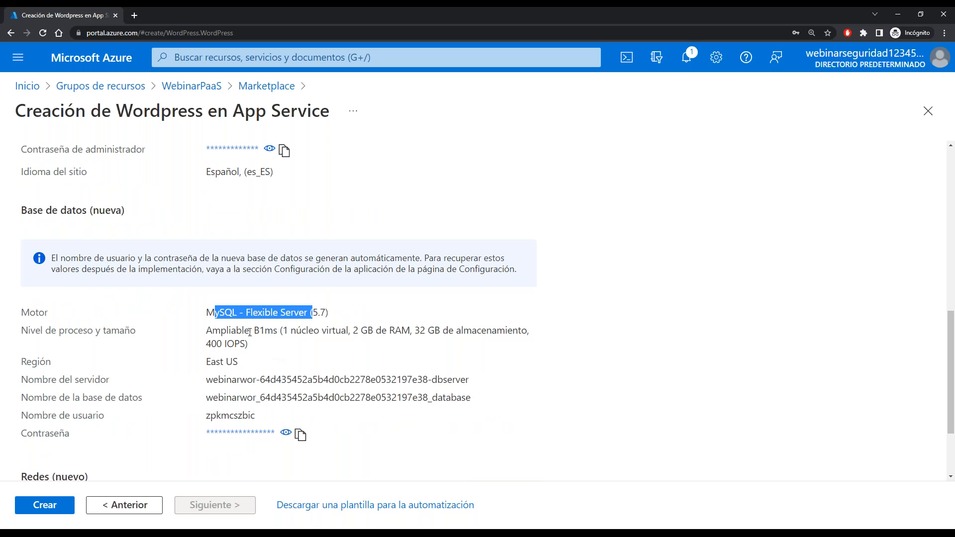
drag(280, 330, 512, 331)
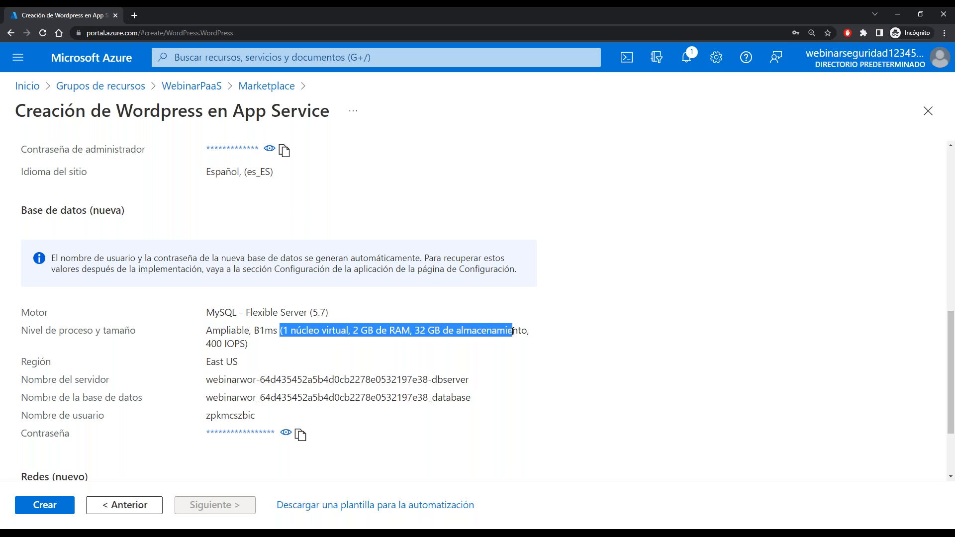
click(290, 347)
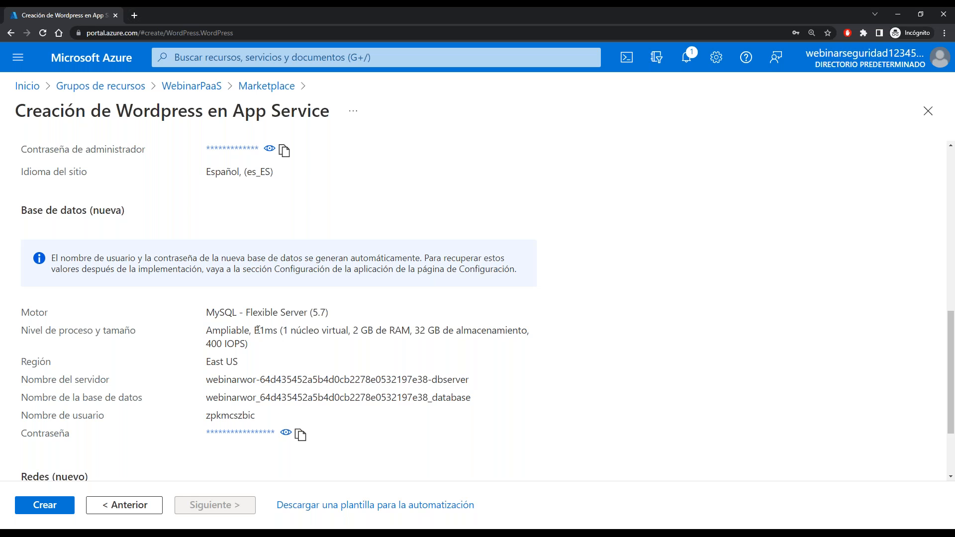
scroll(311, 273, down, 2)
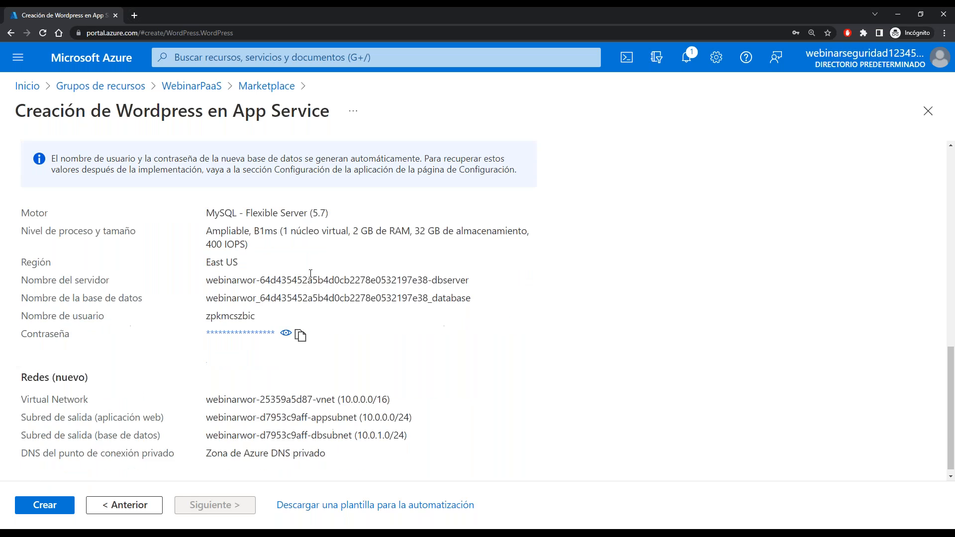
scroll(348, 343, down, 1)
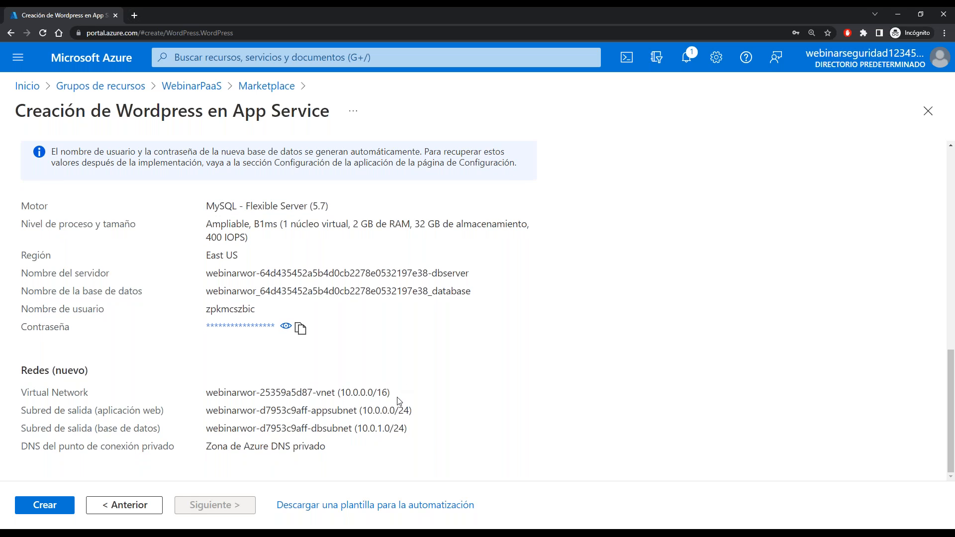
drag(390, 458, 140, 185)
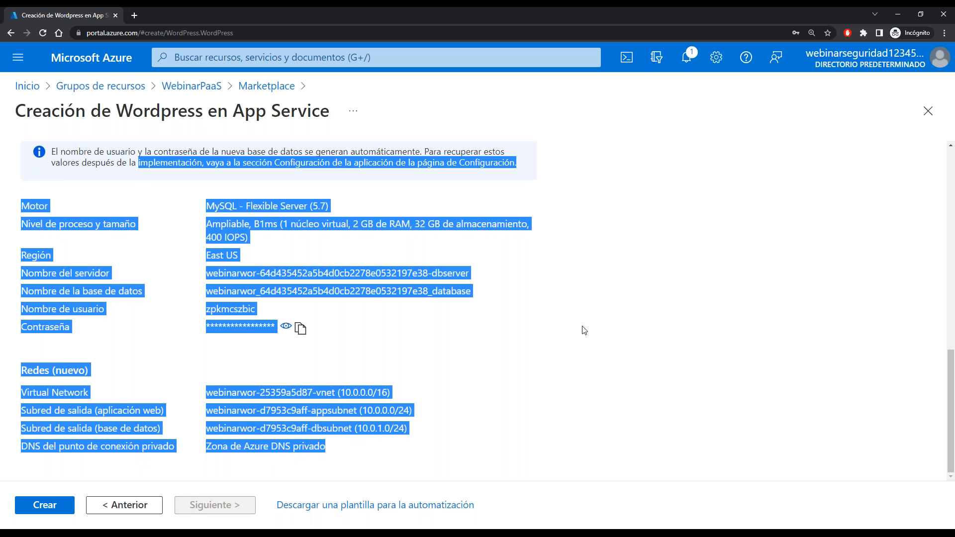
click(583, 330)
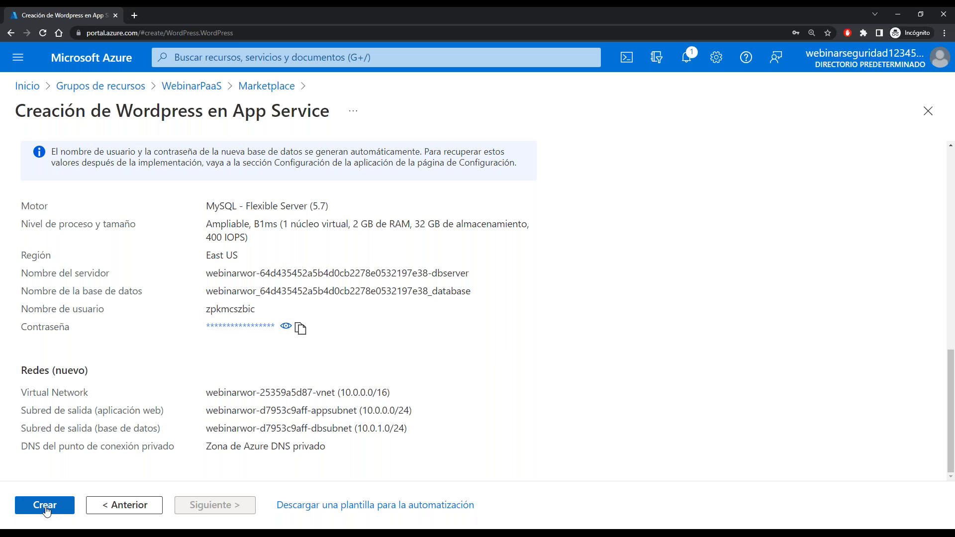
Start the WordPress deployment, open its in-progress overview, then go to resource groups.
click(54, 507)
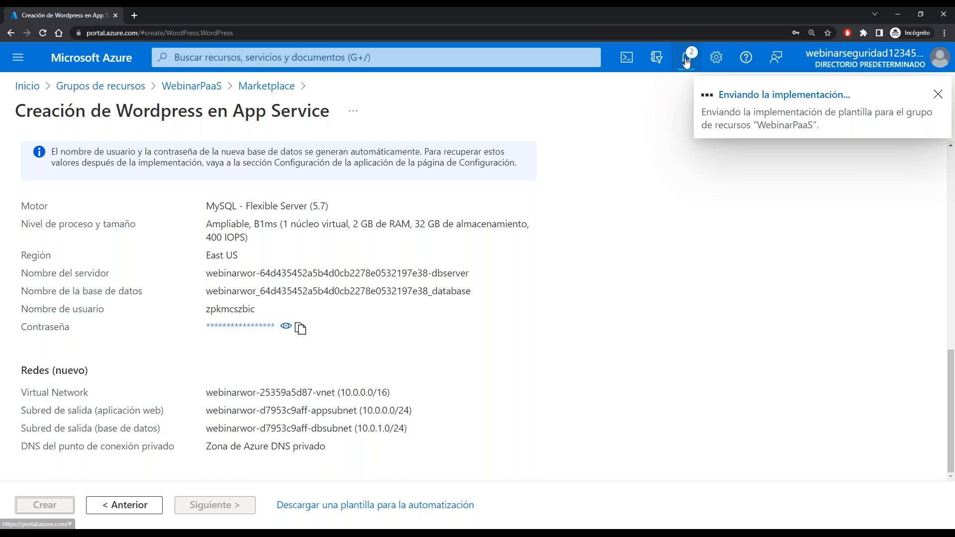
click(686, 58)
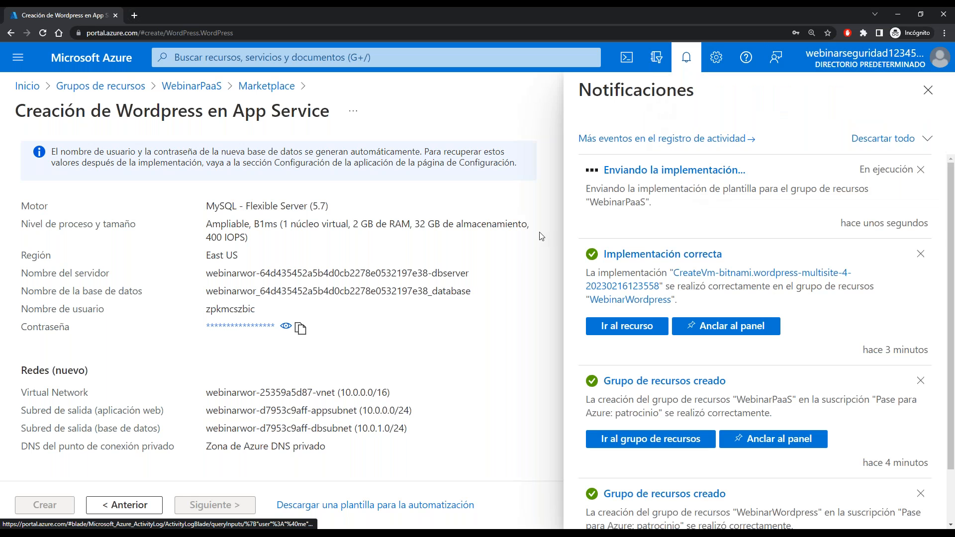
click(649, 260)
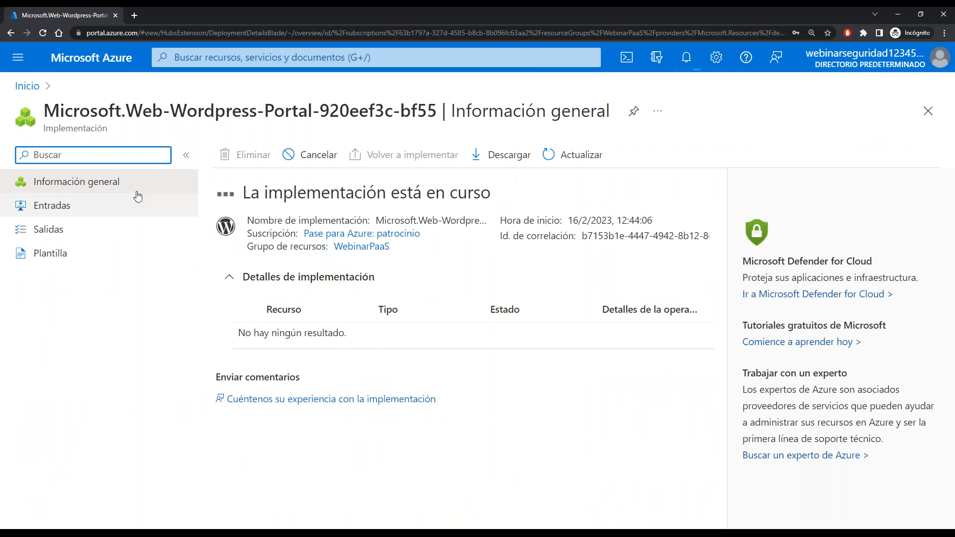
click(16, 64)
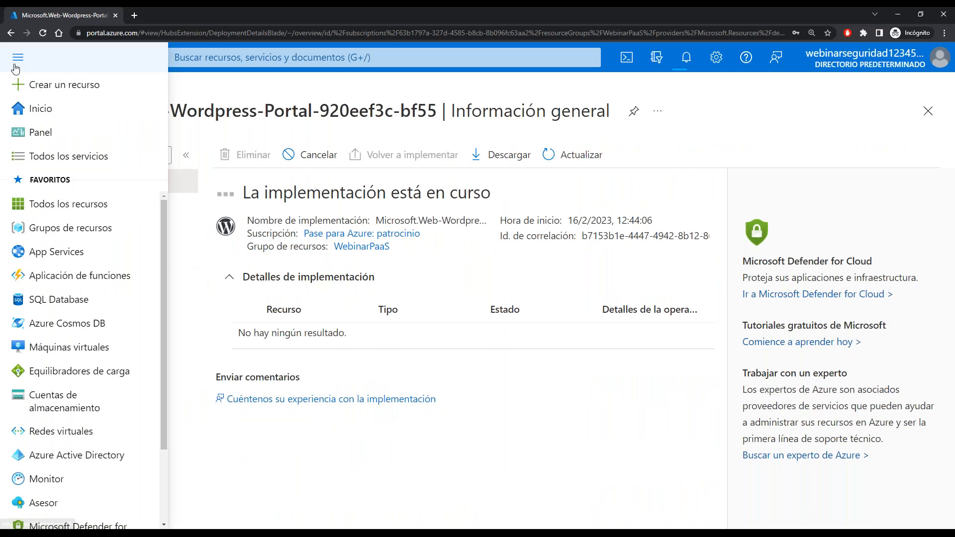
click(72, 228)
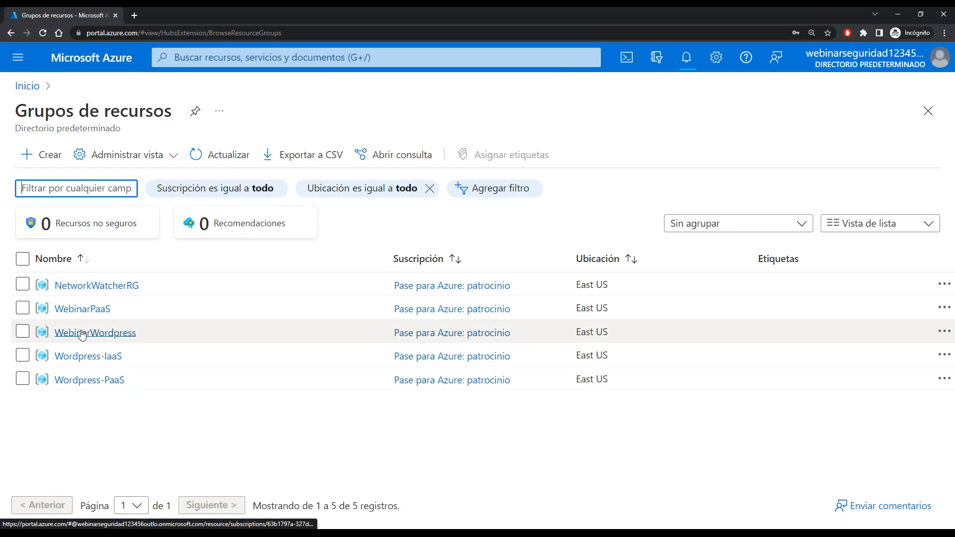
Open the webinarwordpress VM in WebinarWordpress and copy its public IP 20.51.150.161.
click(87, 332)
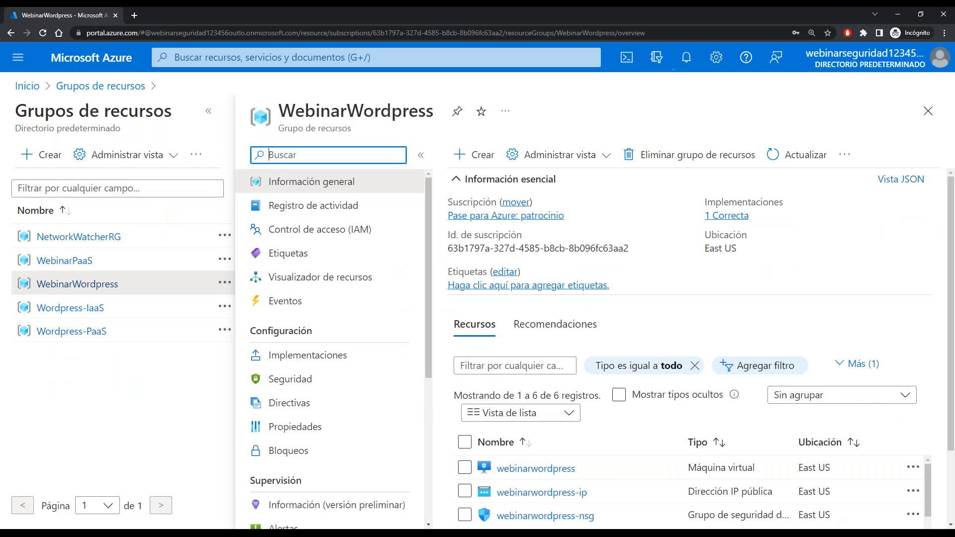
key(ctrl+minus)
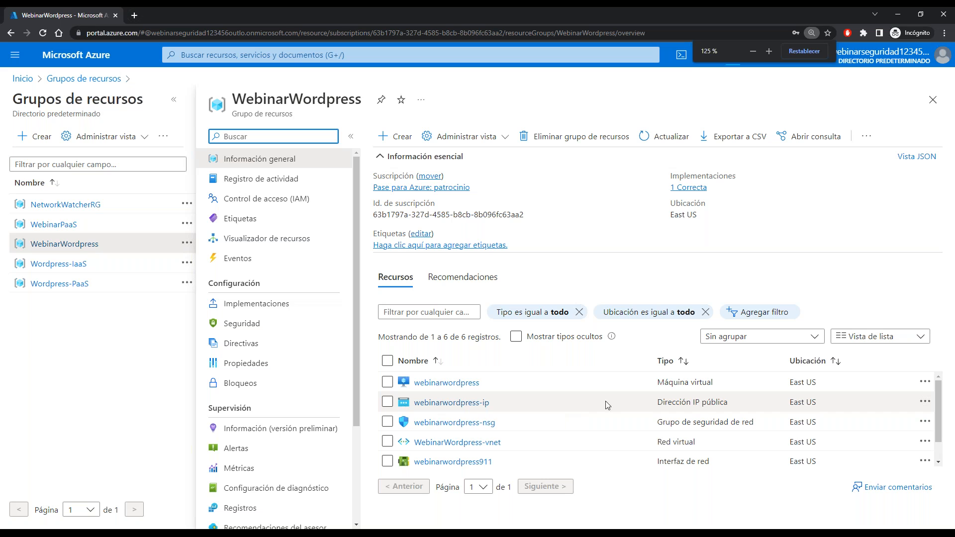
click(451, 384)
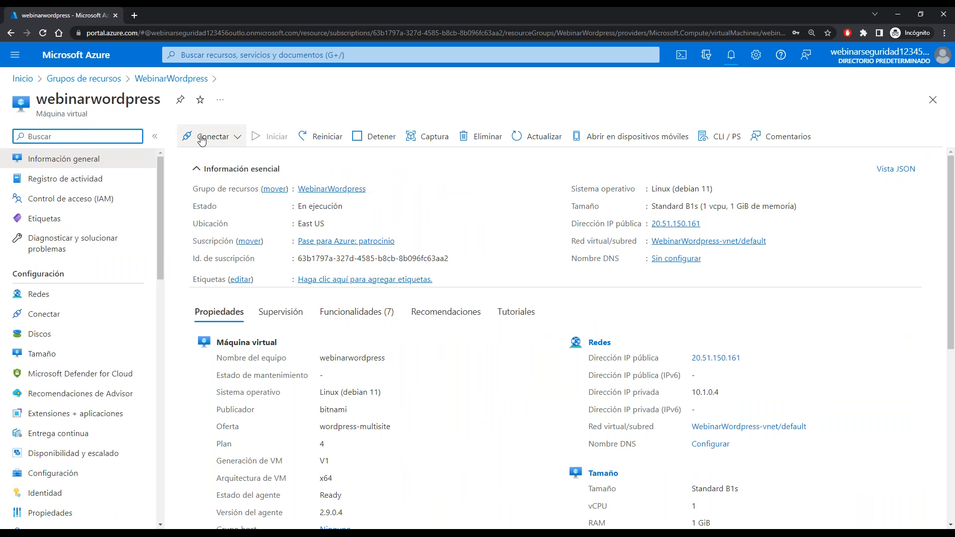
click(229, 139)
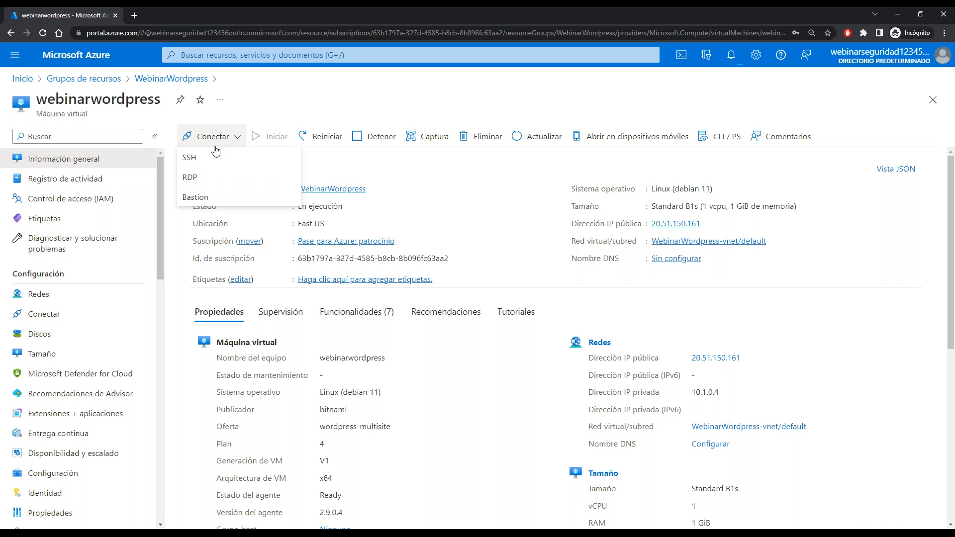
click(408, 107)
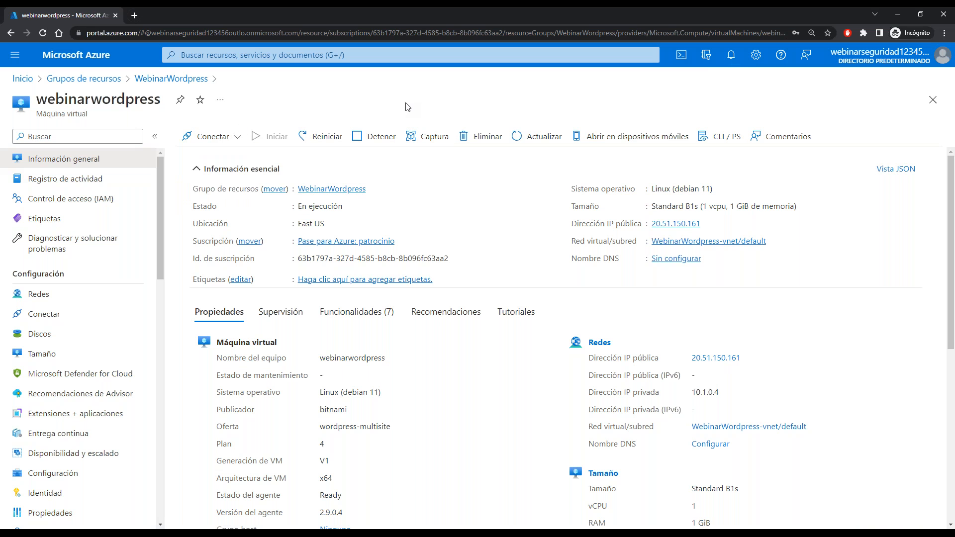
drag(674, 189, 706, 189)
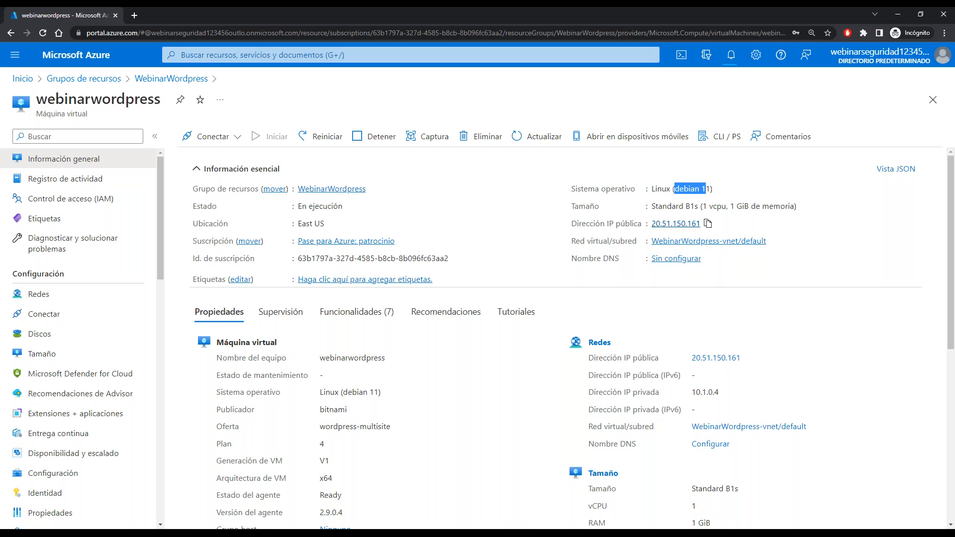
click(708, 226)
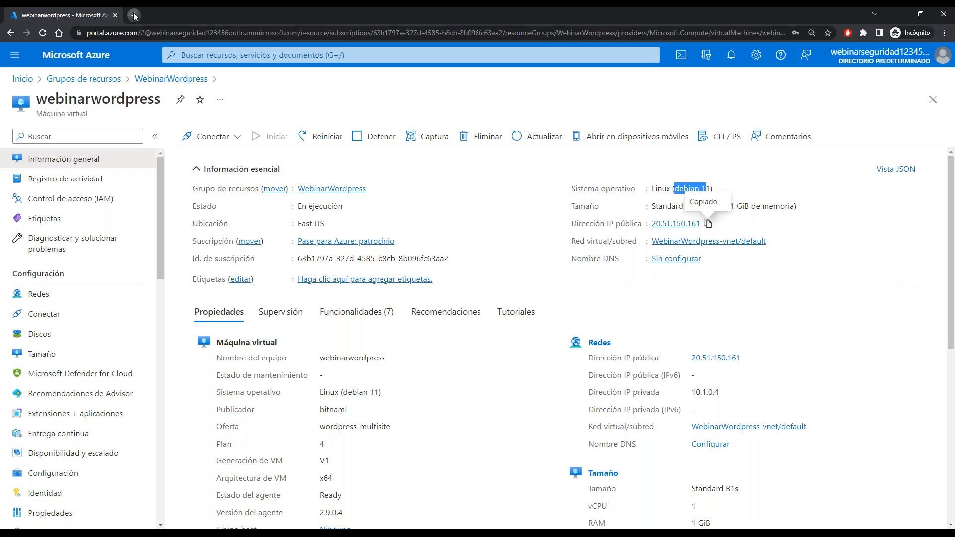
Load 20.51.150.161 in a new browser tab to view the WordPress site.
click(134, 15)
key(ctrl+v)
key(Return)
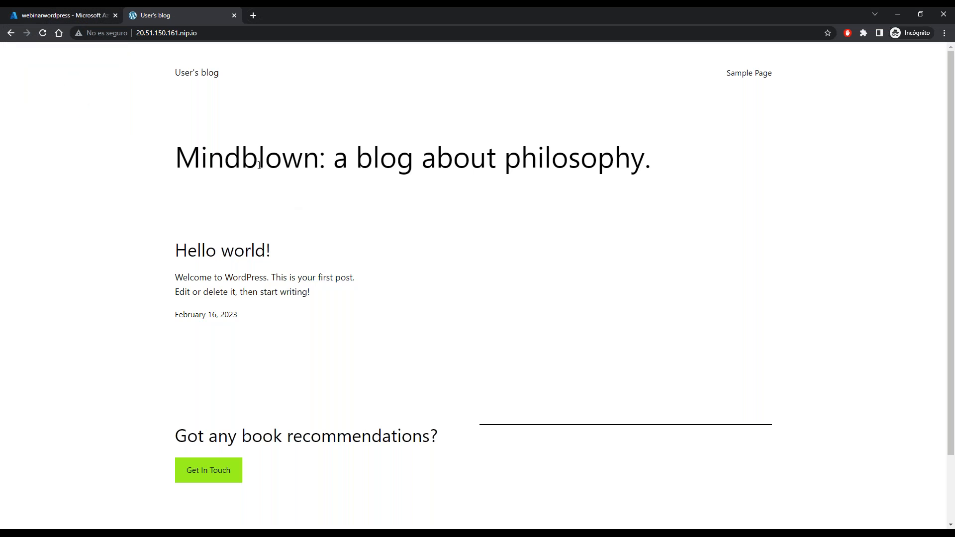
Close the AdBlock tab, load the VM blog's /admin login page, then switch back to Azure.
drag(259, 165, 597, 164)
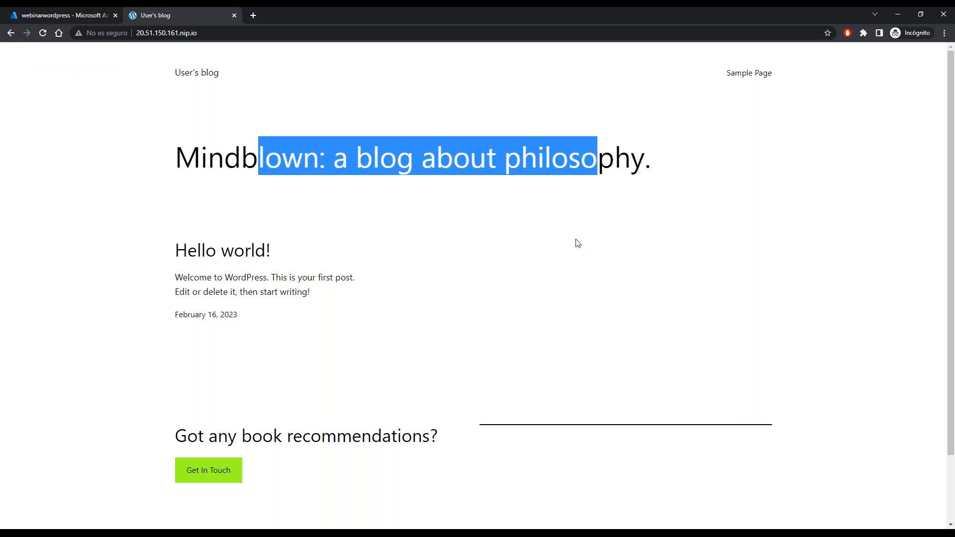
click(572, 279)
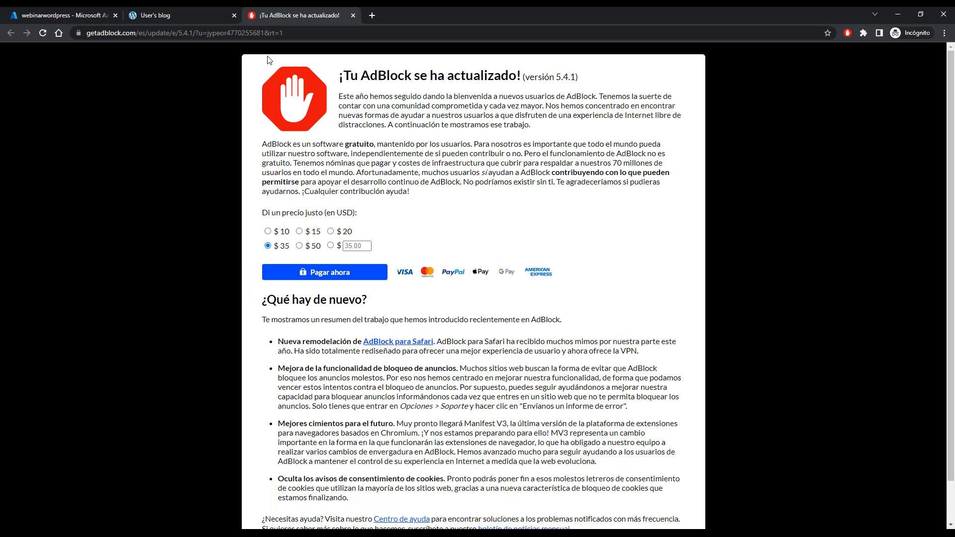
middle_click(299, 17)
click(212, 34)
click(222, 32)
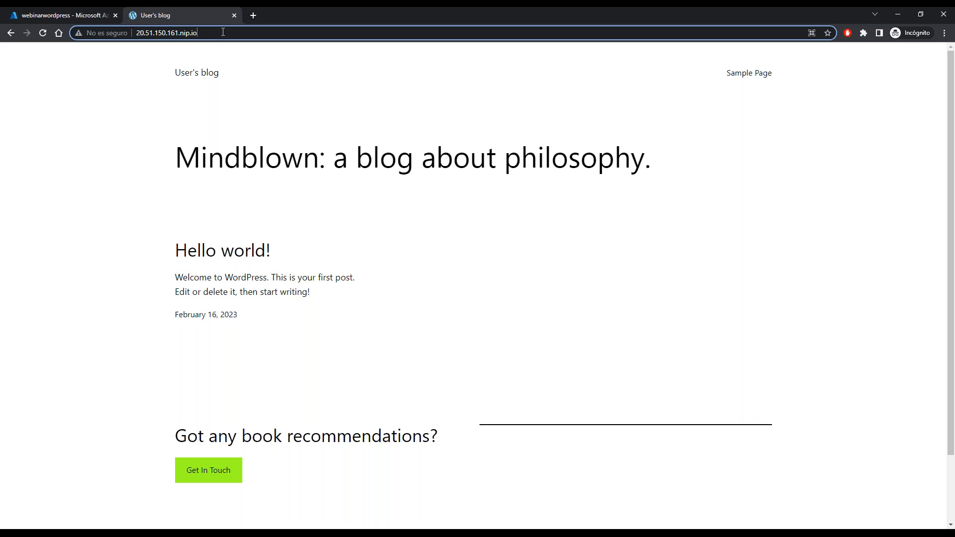
key(BackSpace)
key(BackSpace)
key(BackSpace)
key(BackSpace)
key(BackSpace)
key(BackSpace)
key(BackSpace)
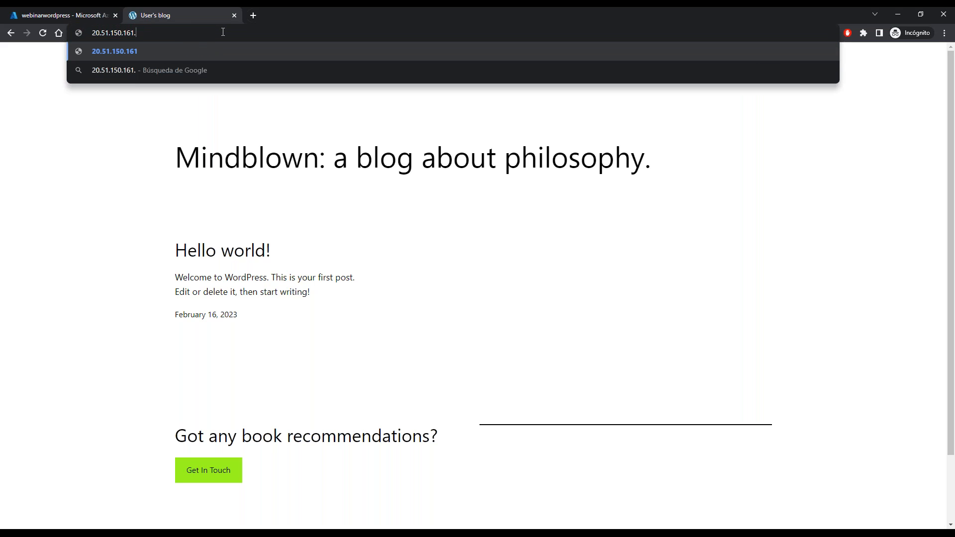
text(/admin)
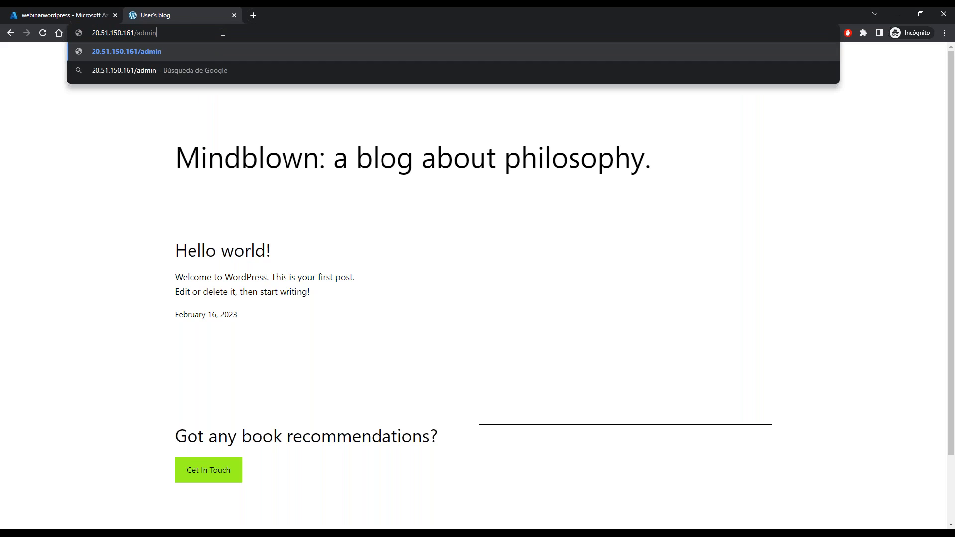
key(Return)
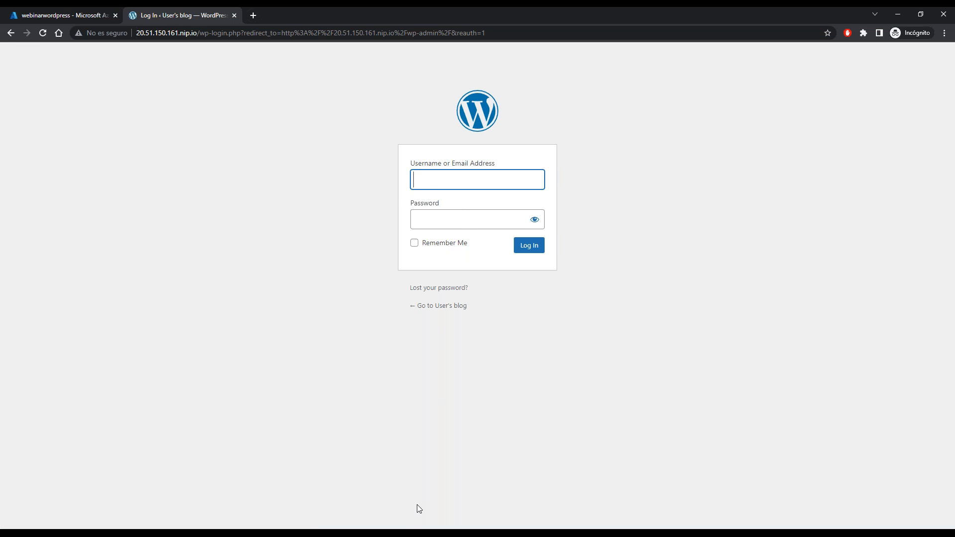
click(66, 17)
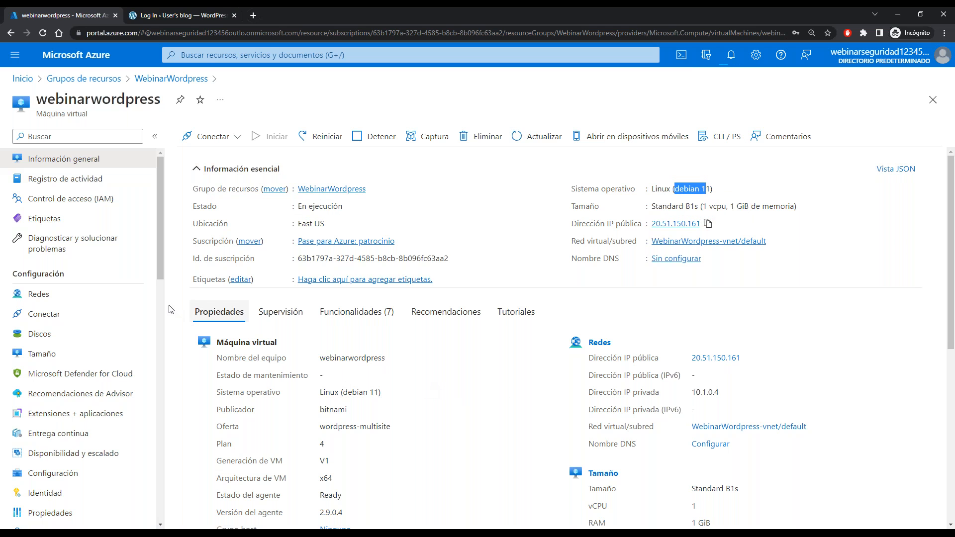
Scroll the webinarwordpress VM menu down to Ayuda and choose Diagnósticos de arranque.
scroll(110, 298, down, 3)
scroll(110, 297, down, 1)
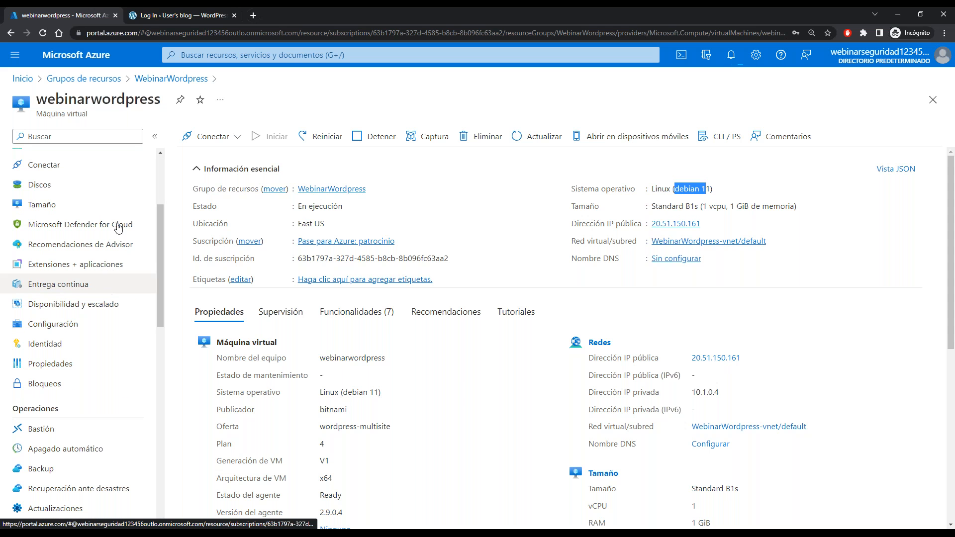
scroll(73, 333, down, 2)
scroll(75, 332, down, 10)
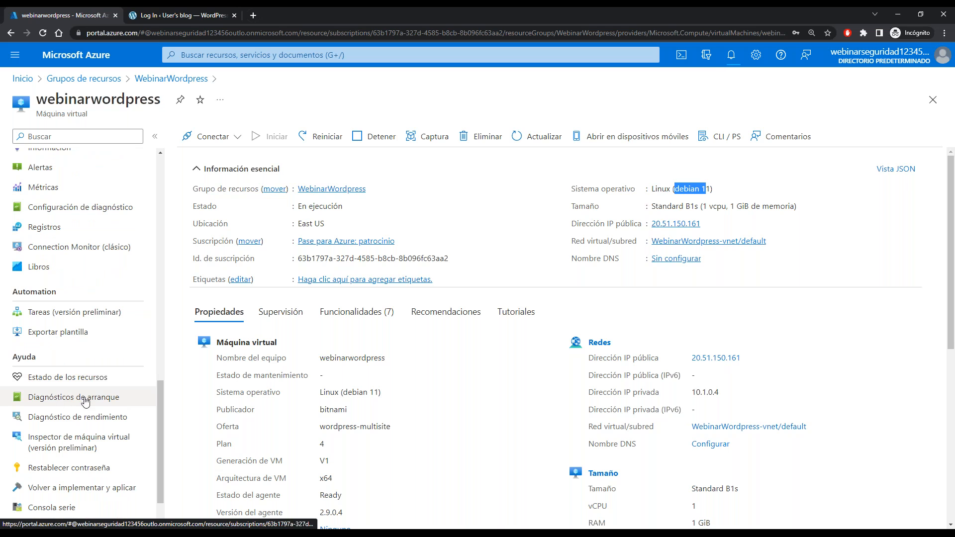
click(76, 401)
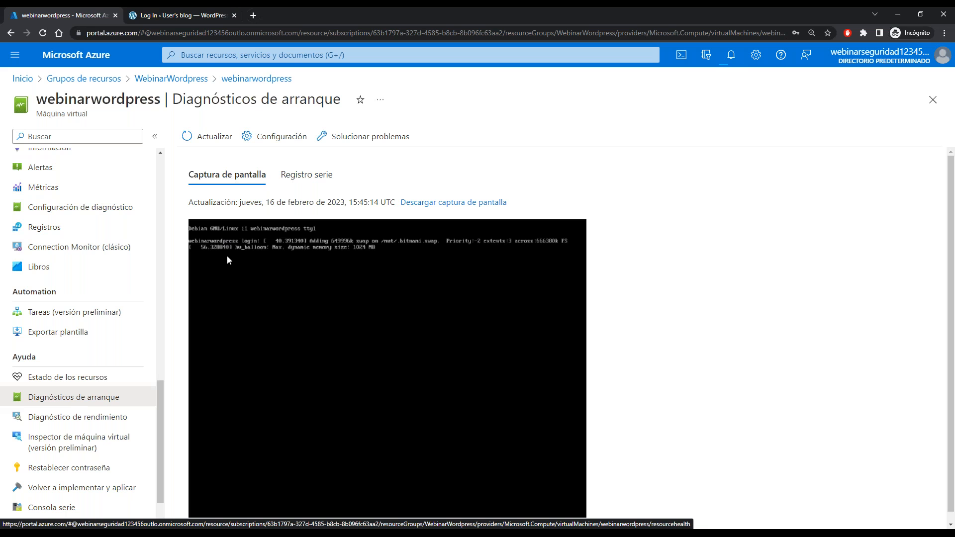
Show the Registro serie log, zoom out, and scroll to the Bitnami application password lines.
click(319, 181)
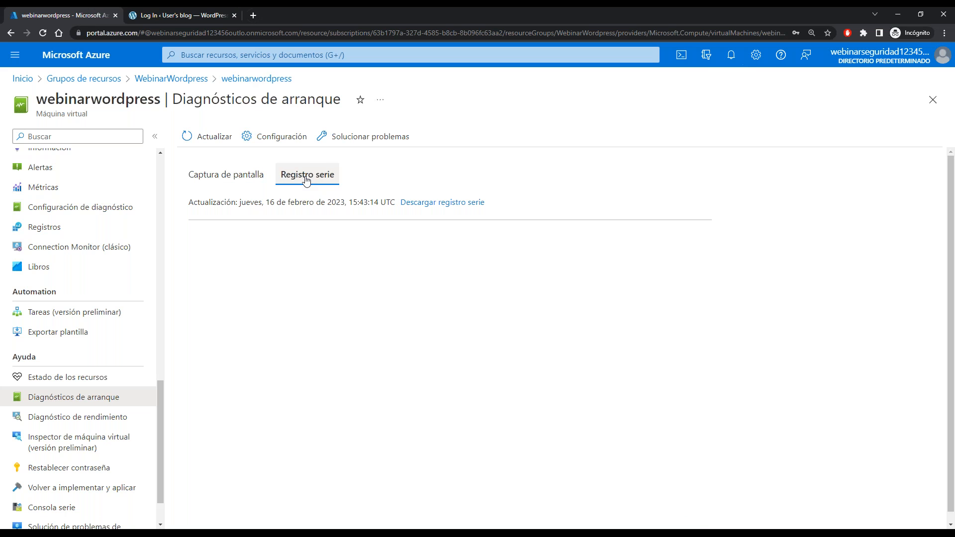
scroll(803, 363, down, 3)
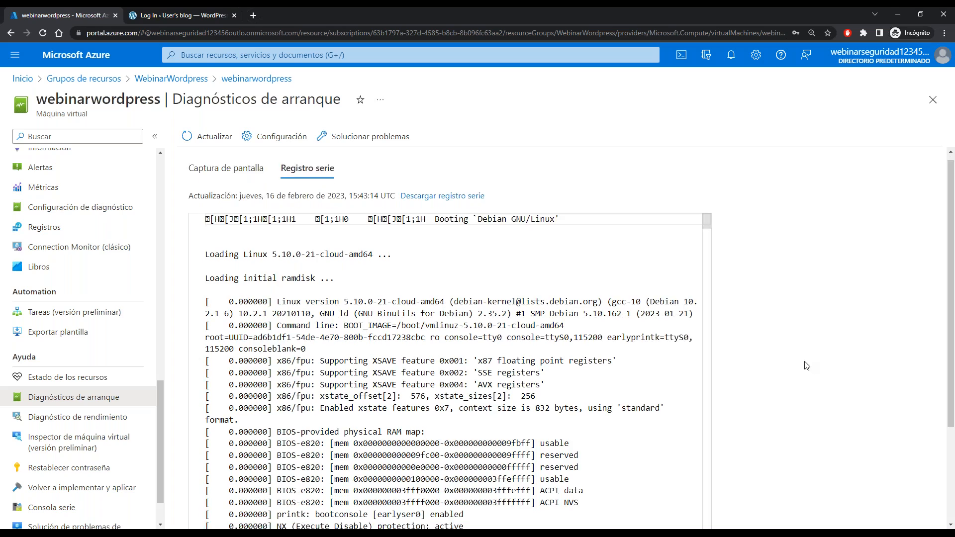
scroll(716, 299, up, 3)
scroll(638, 316, down, 2)
scroll(638, 315, down, 15)
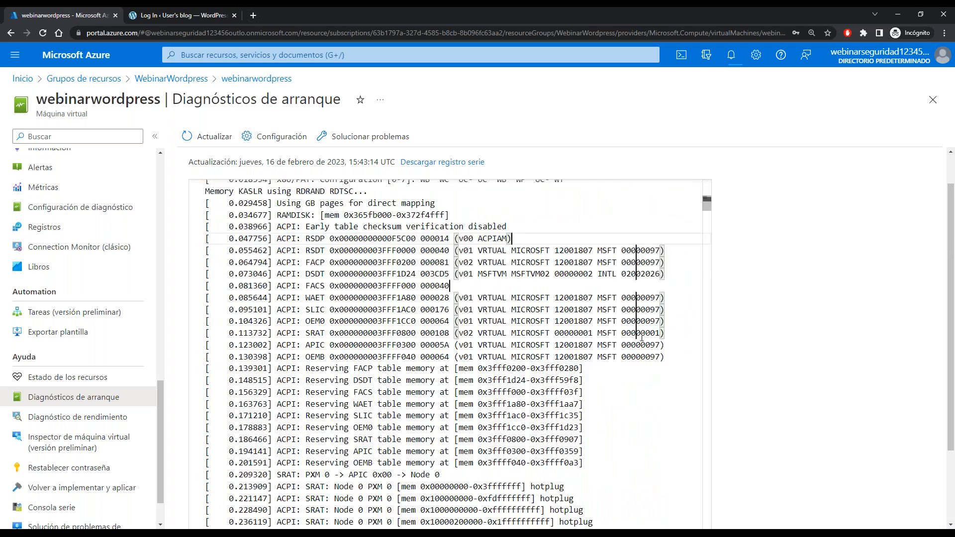
scroll(647, 346, down, 5)
scroll(801, 346, down, 1)
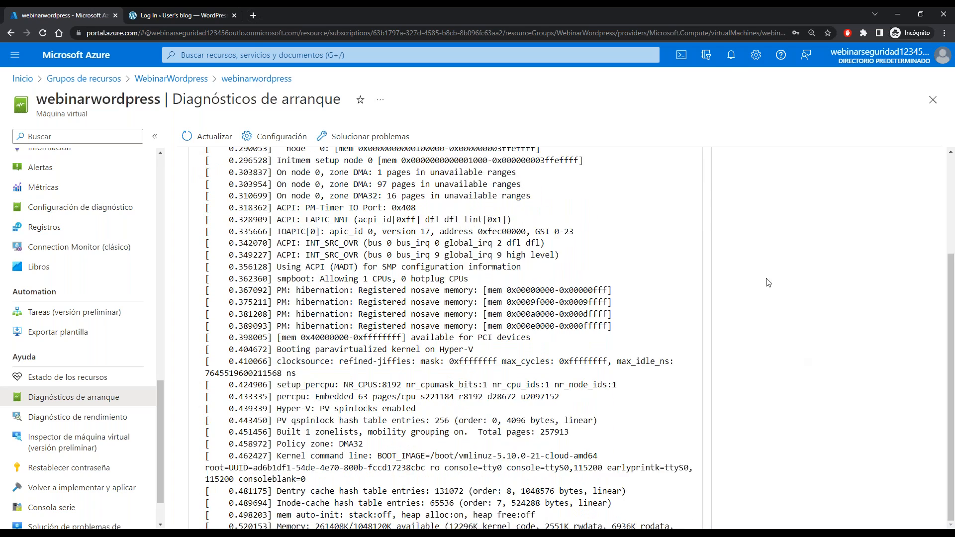
key(ctrl+minus)
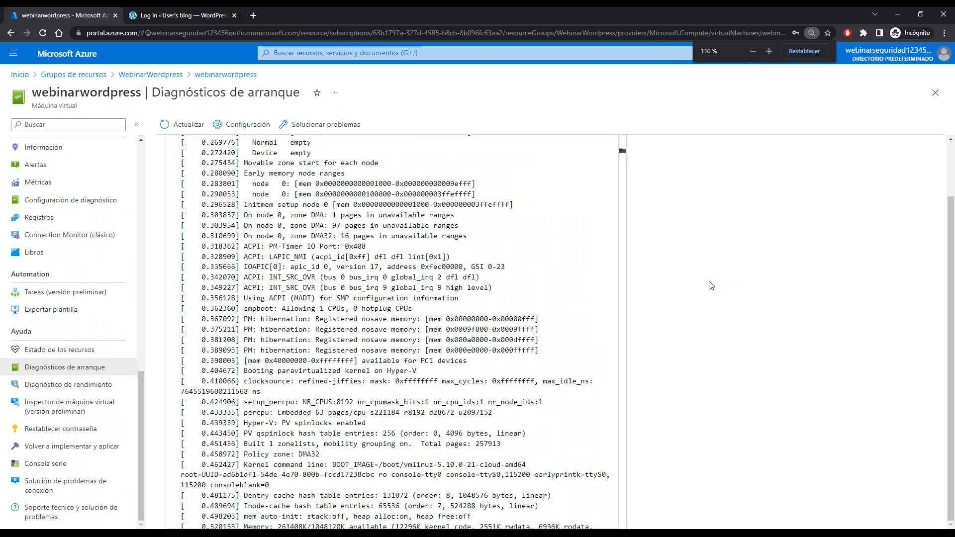
scroll(616, 318, down, 15)
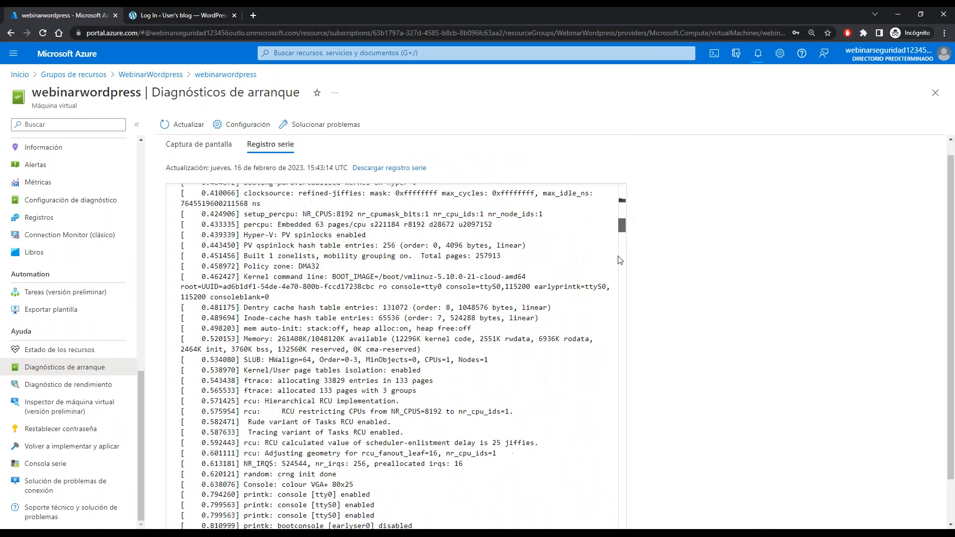
drag(621, 317, 635, 493)
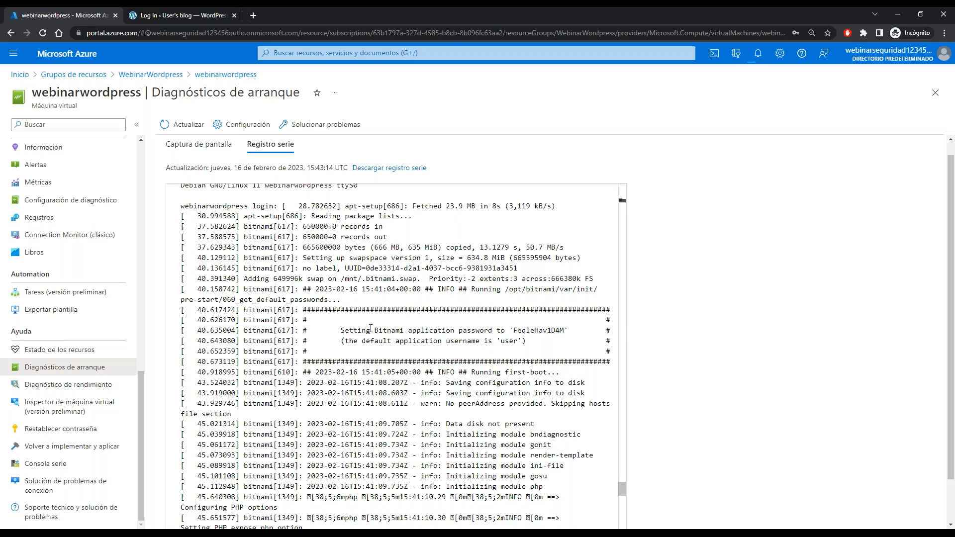
drag(371, 328, 478, 330)
click(506, 341)
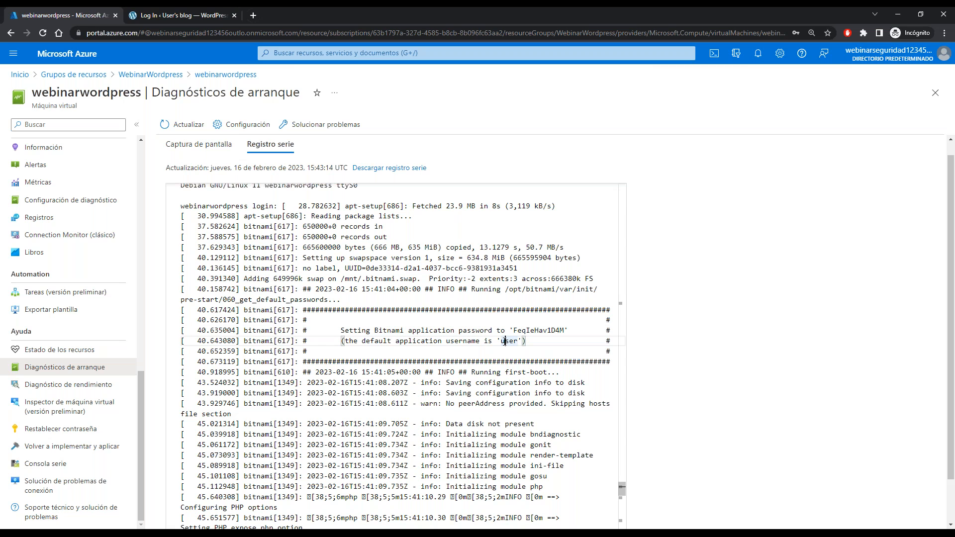
Paste the default application username from the serial log into the WordPress login form.
double_click(505, 342)
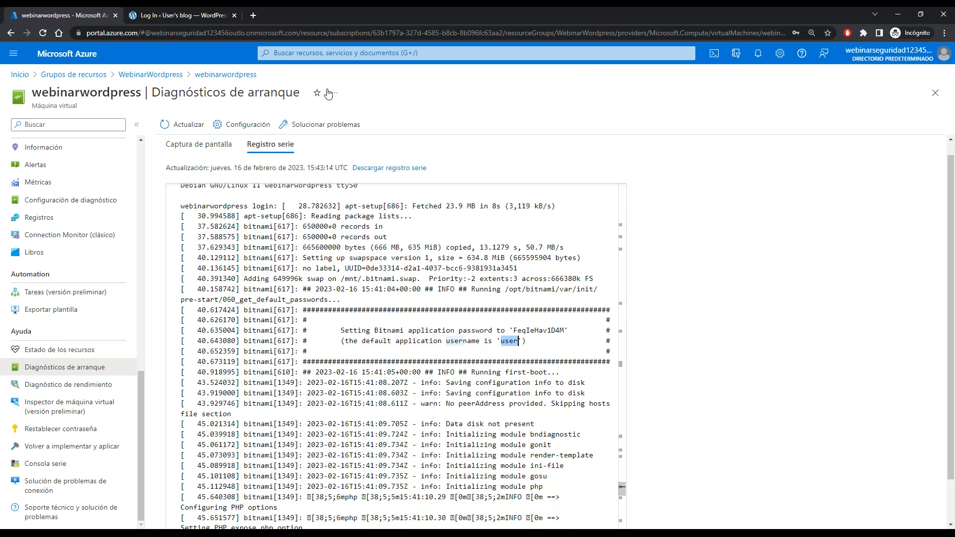
click(181, 15)
key(ctrl+v)
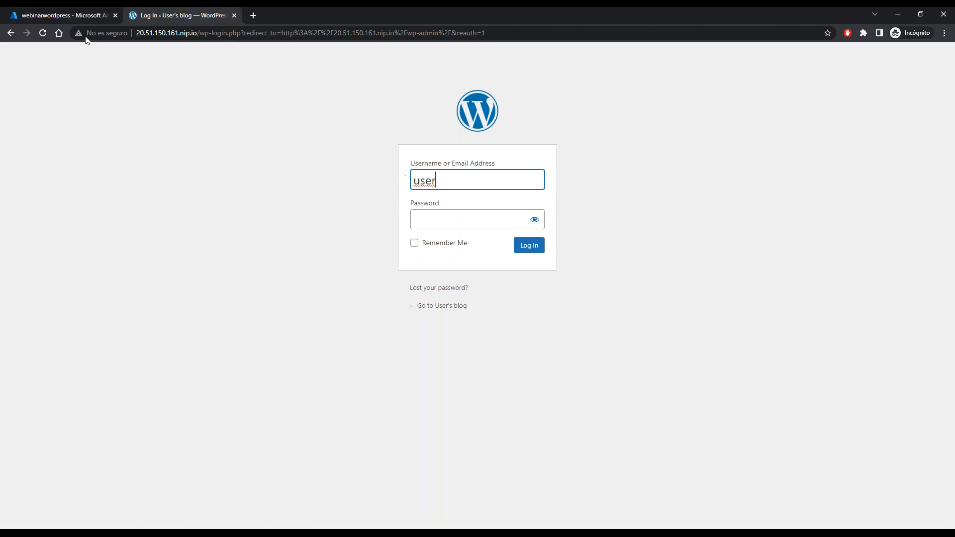
click(75, 16)
Copy the application password into the form, log in to the WordPress 6.1.1 dashboard, then return to Azure.
click(514, 330)
drag(514, 330, 562, 330)
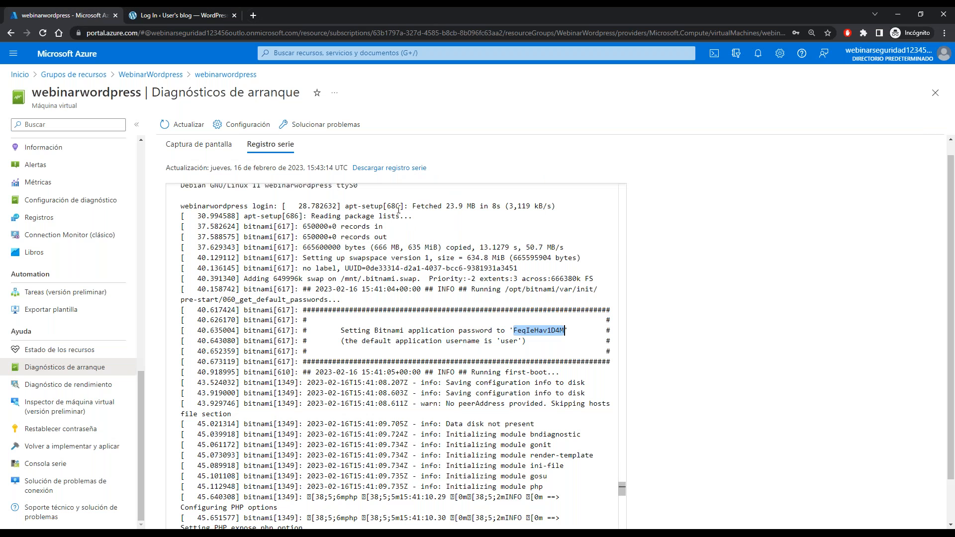
key(ctrl+c)
click(181, 16)
click(485, 220)
key(ctrl+v)
click(530, 247)
click(530, 247)
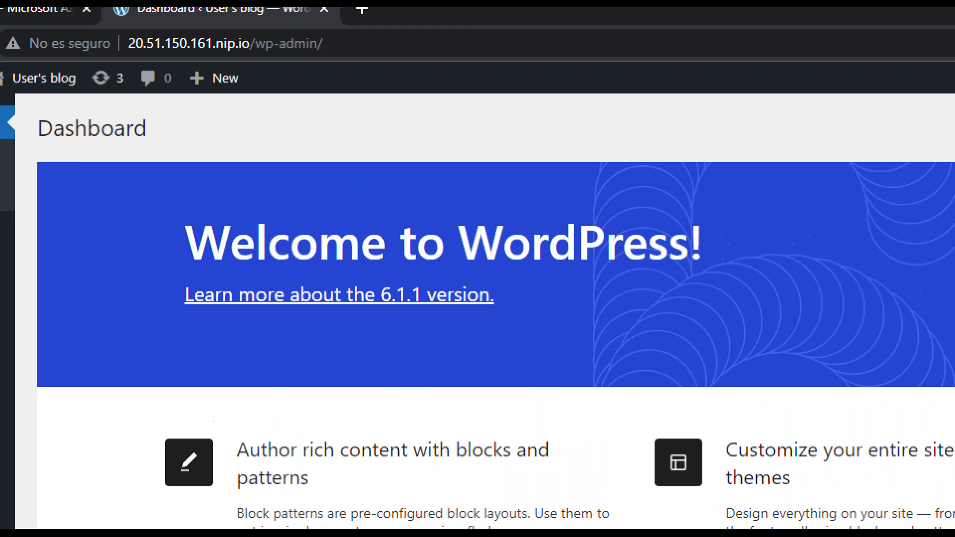
drag(127, 54, 269, 56)
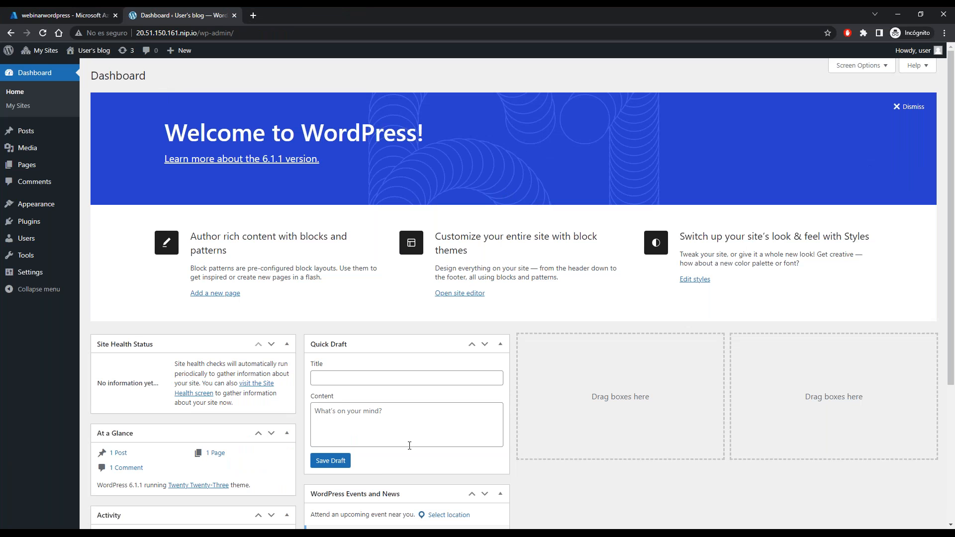
click(70, 15)
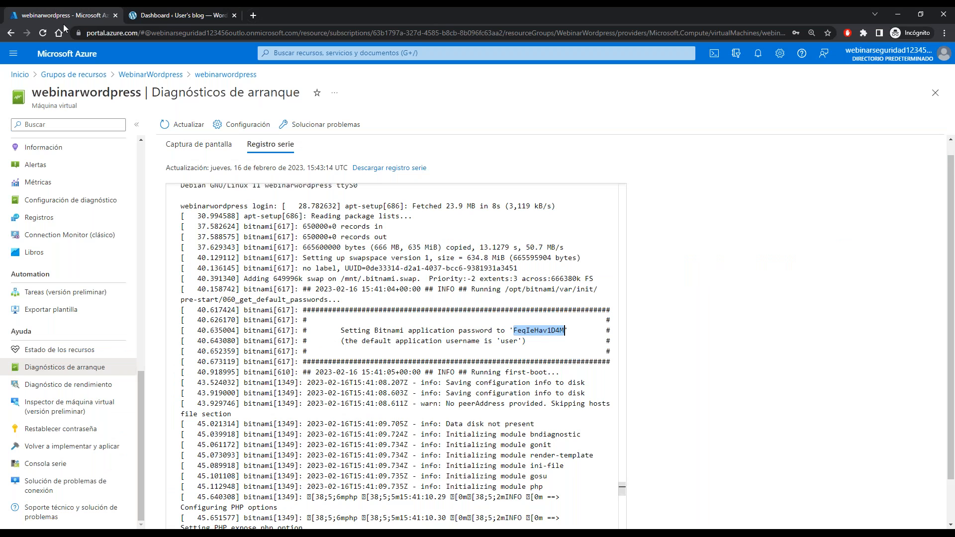
From the WebinarWordpress resource group, search the Marketplace for 'dns' and choose Zona DNS.
click(151, 74)
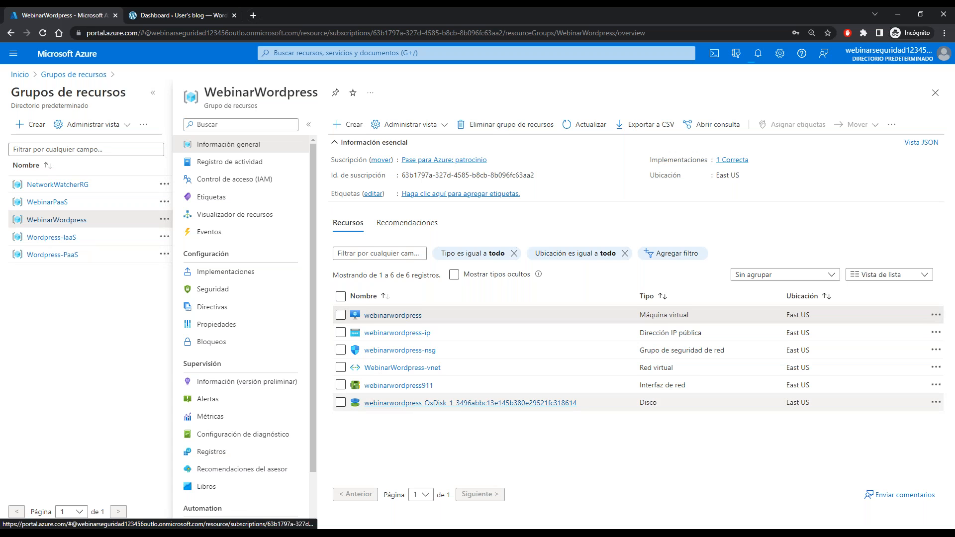
click(352, 126)
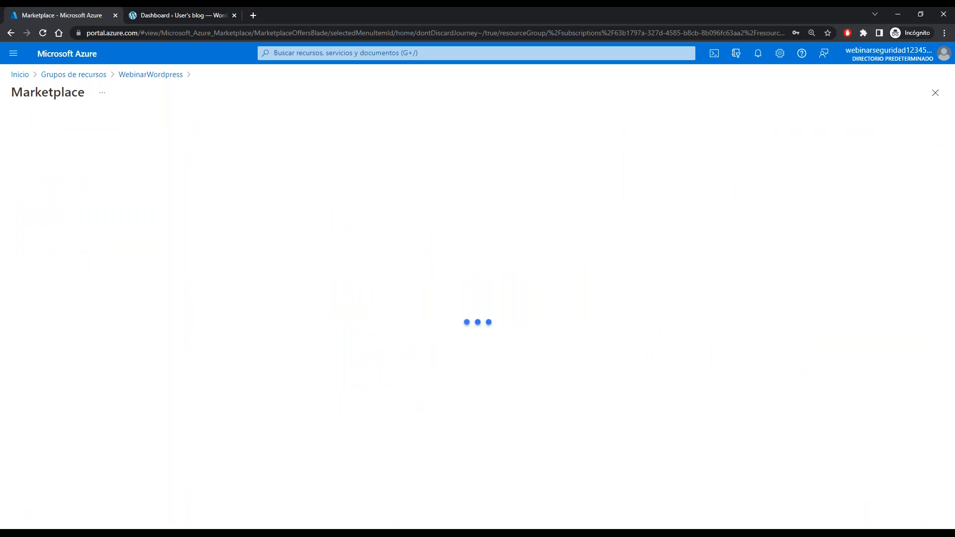
text(dns)
key(Return)
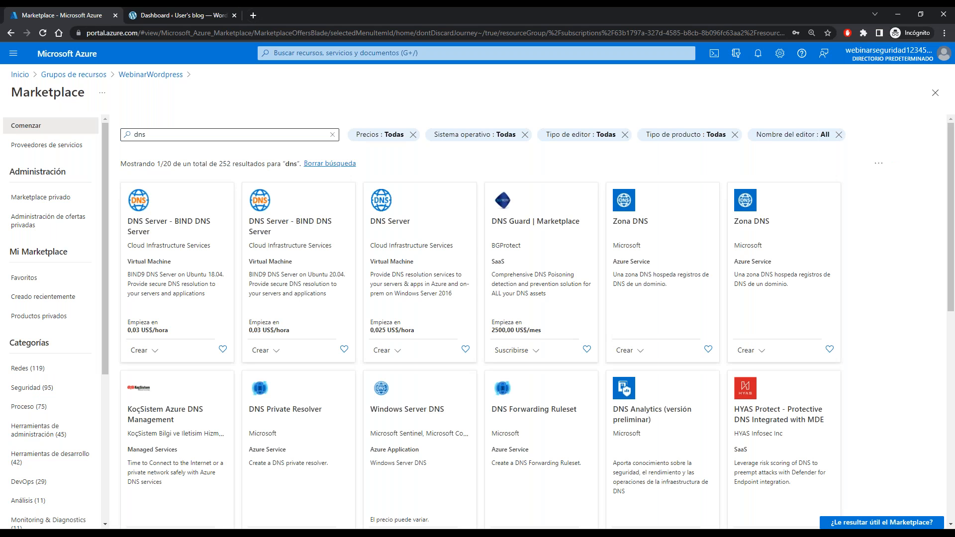
mouse_move(664, 177)
mouse_down()
mouse_move(597, 183)
mouse_move(733, 209)
mouse_move(647, 173)
mouse_up()
key(Escape)
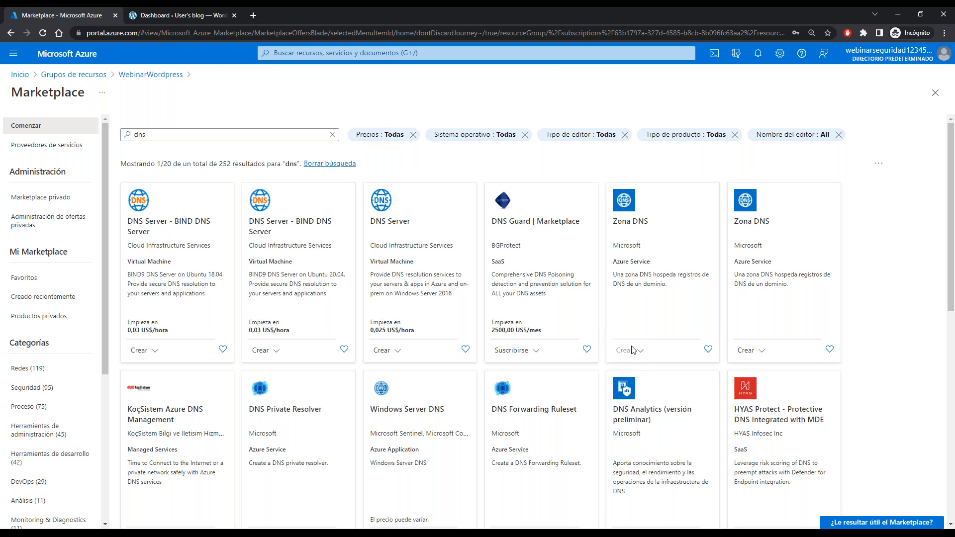
click(608, 285)
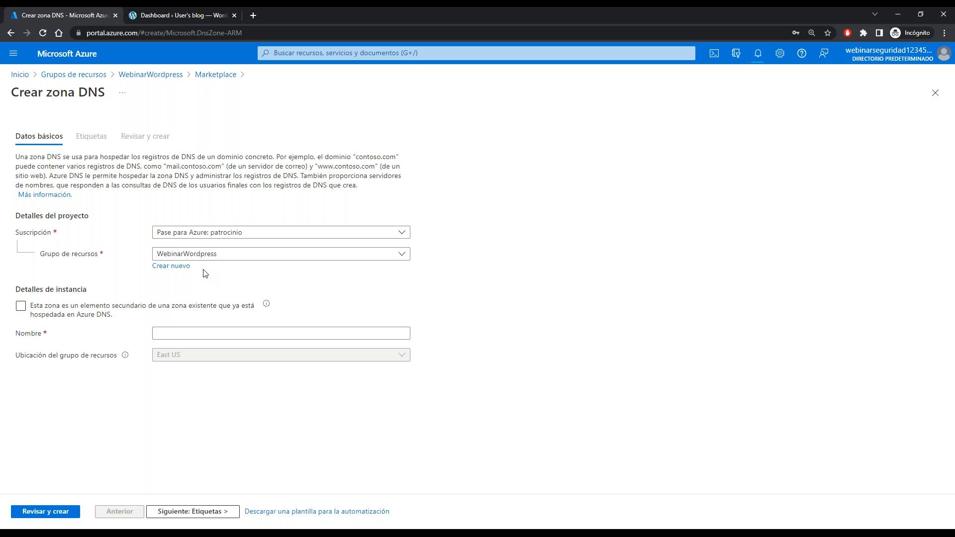
Name the zone ideala.xyz, then review and create it.
click(191, 331)
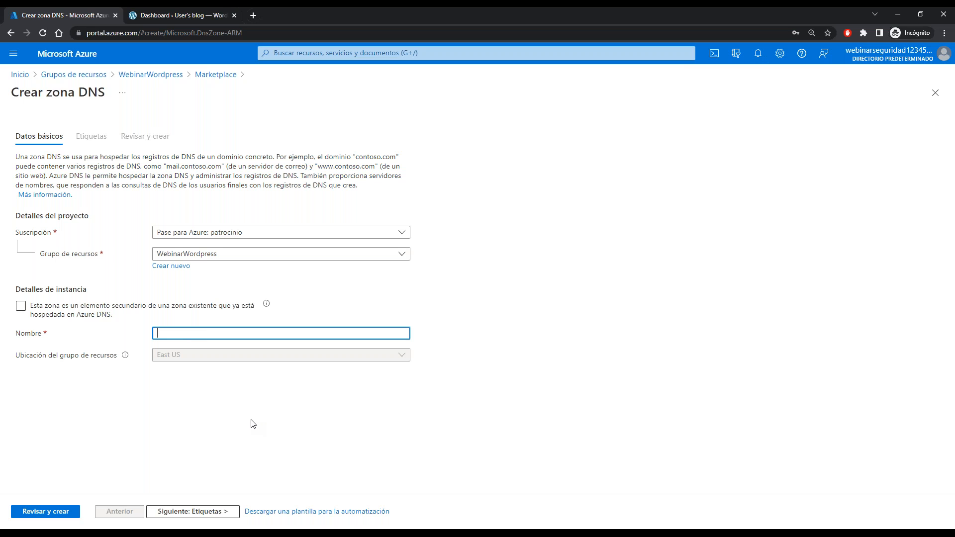
text(ideala.xyz)
click(56, 516)
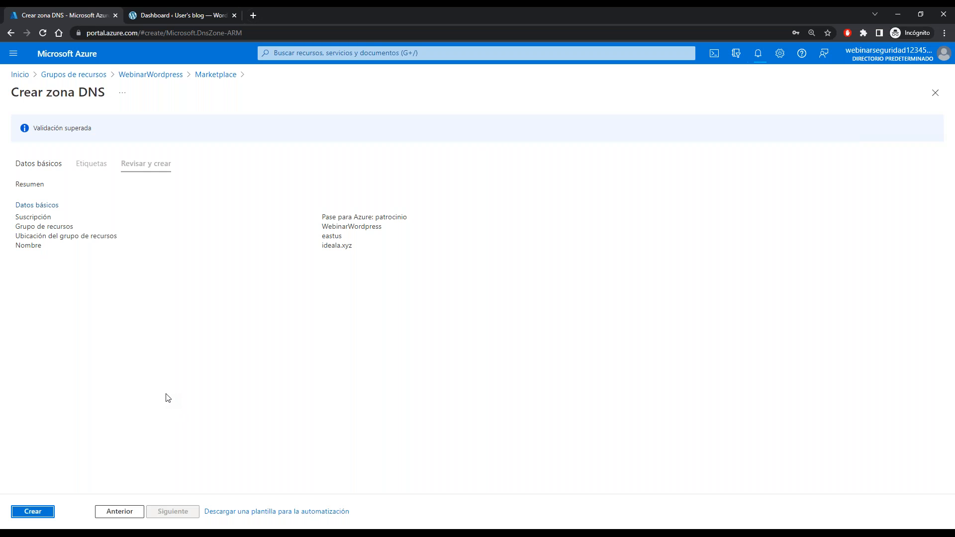
click(42, 513)
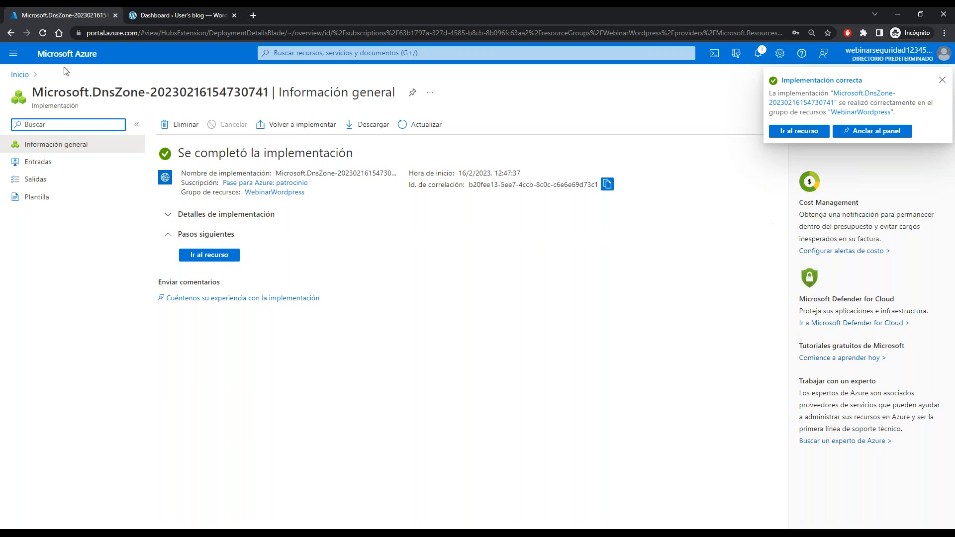
Go via Inicio > Grupos de recursos > WebinarWordpress to the ideala.xyz DNS zone.
click(20, 77)
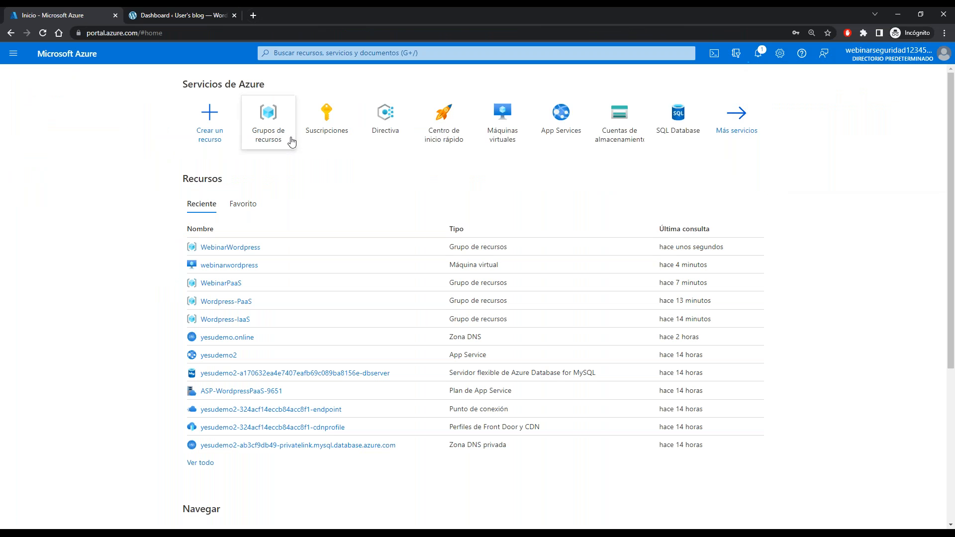
click(267, 117)
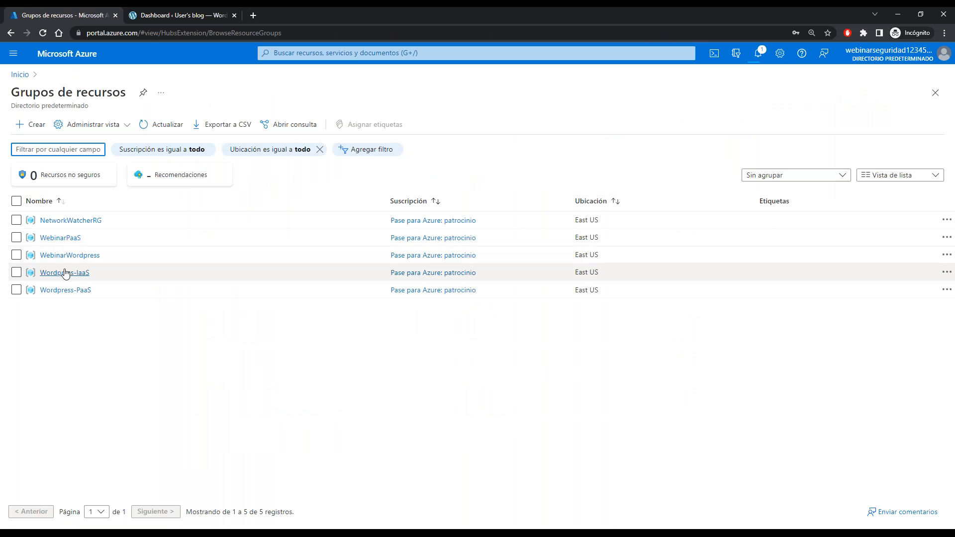
click(59, 256)
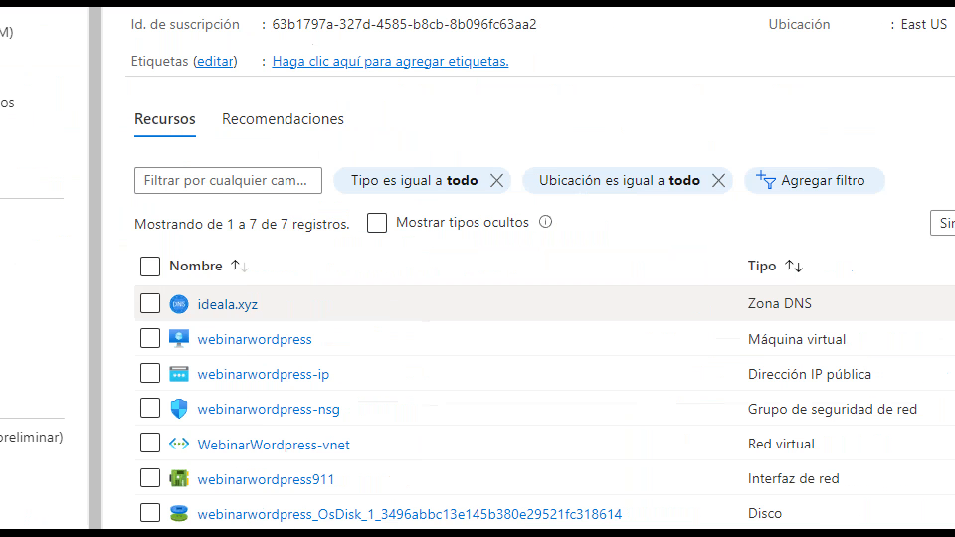
mouse_move(132, 314)
mouse_down()
mouse_move(904, 330)
mouse_move(768, 286)
mouse_move(694, 285)
mouse_up()
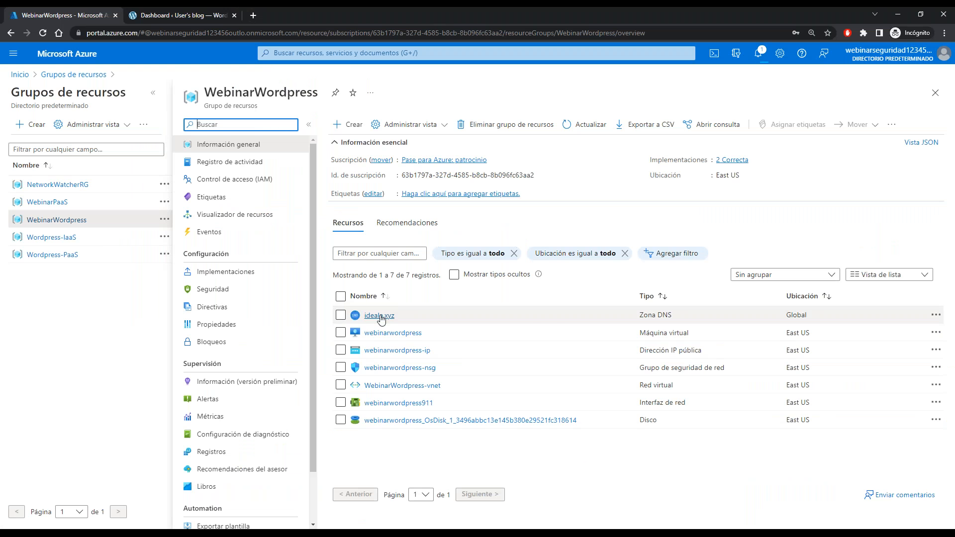
click(294, 309)
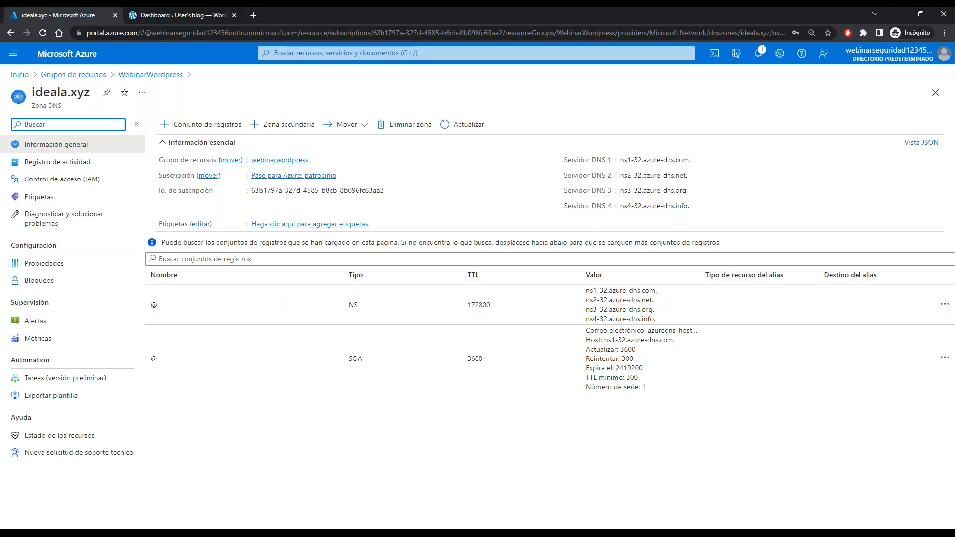
drag(583, 146, 555, 197)
drag(468, 187, 502, 228)
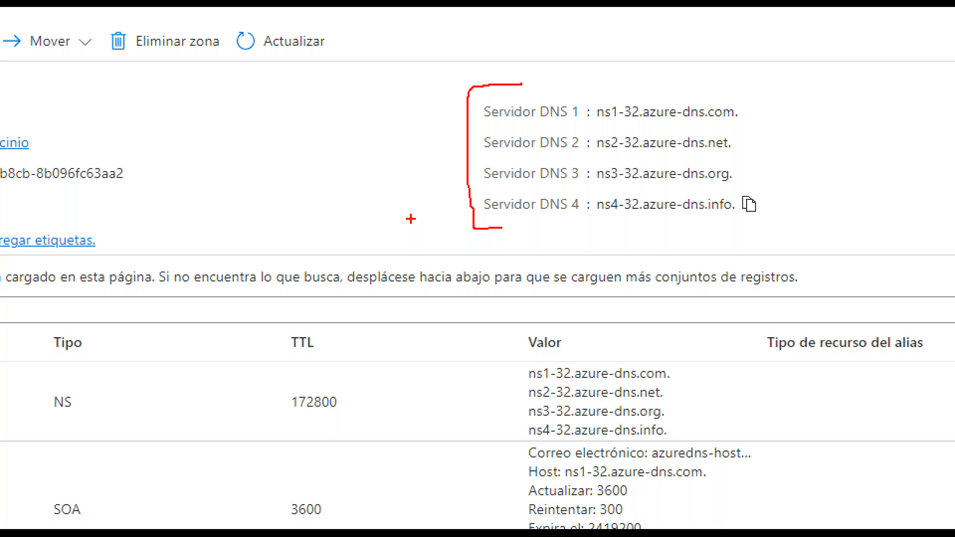
drag(573, 224, 750, 223)
drag(603, 194, 747, 197)
key(Escape)
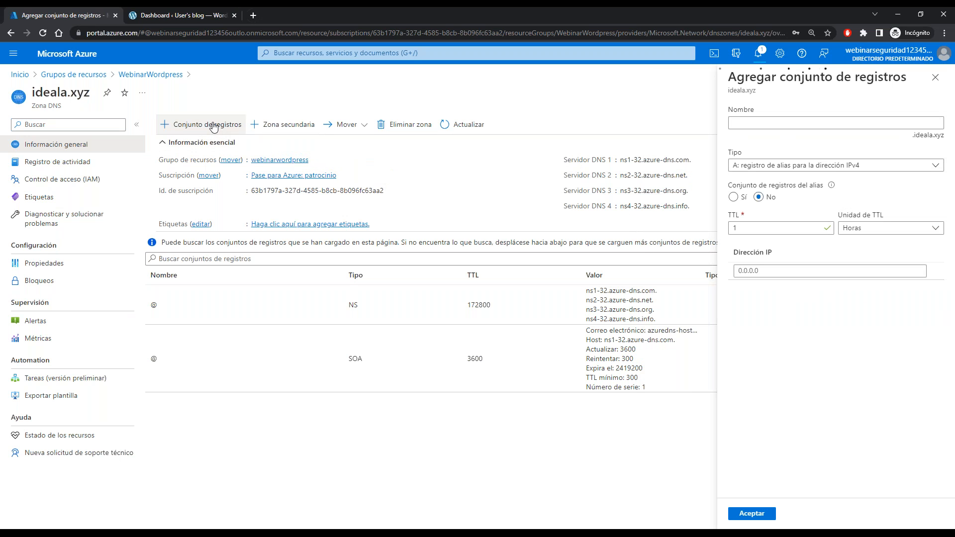
click(896, 125)
click(909, 169)
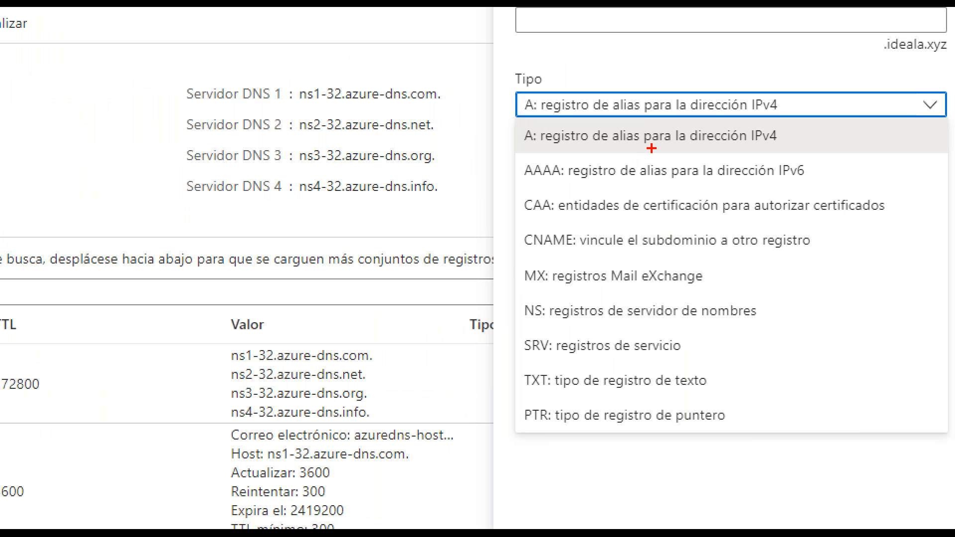
drag(742, 149, 787, 145)
drag(568, 260, 835, 265)
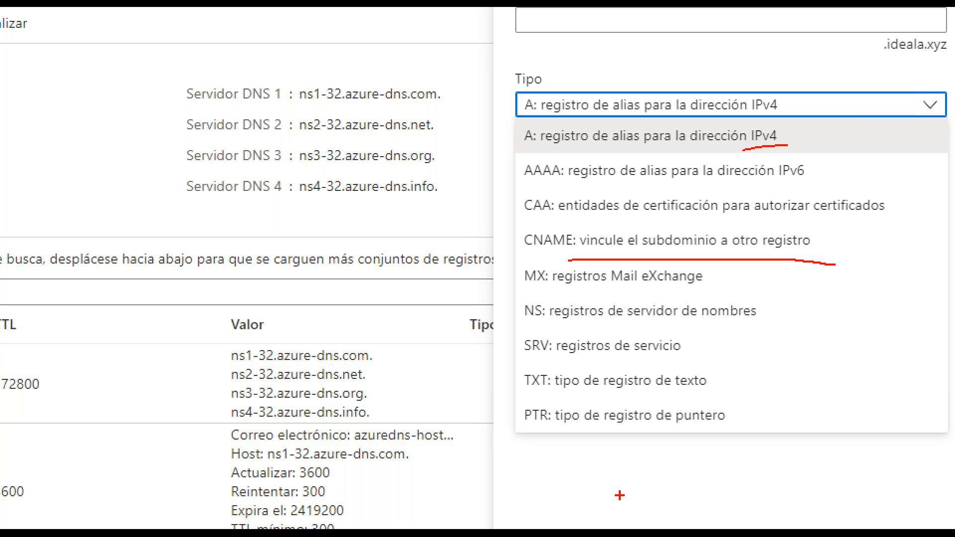
mouse_move(518, 326)
mouse_down()
mouse_move(510, 437)
mouse_move(533, 443)
mouse_up()
key(Escape)
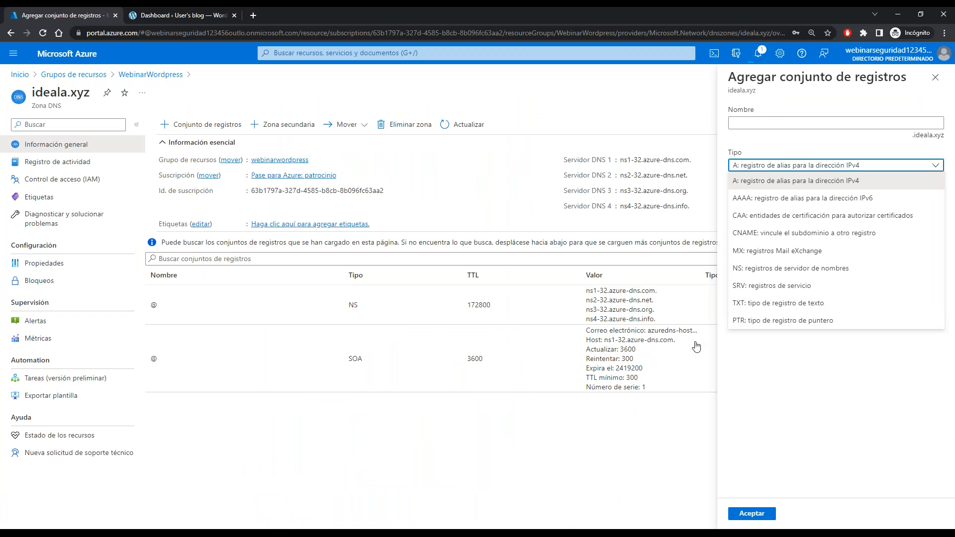
click(517, 426)
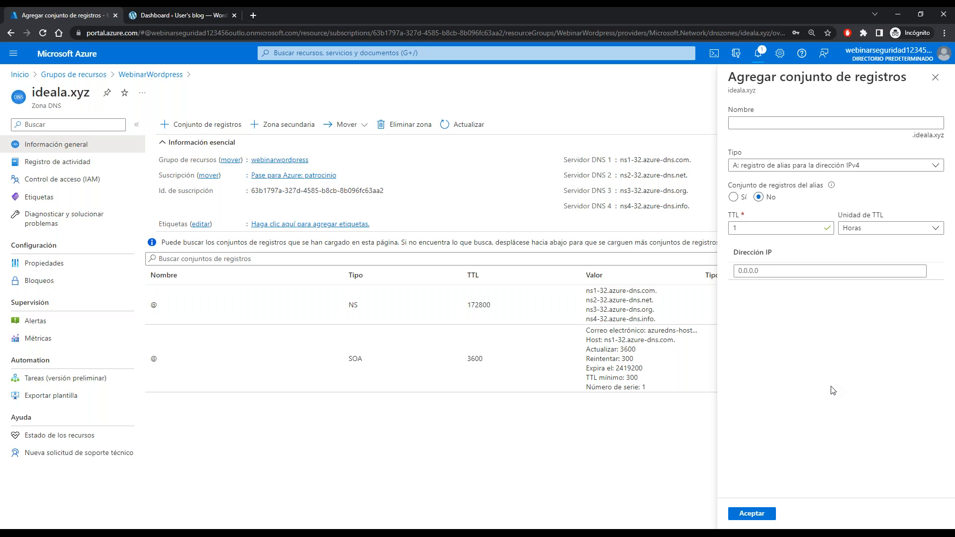
click(938, 84)
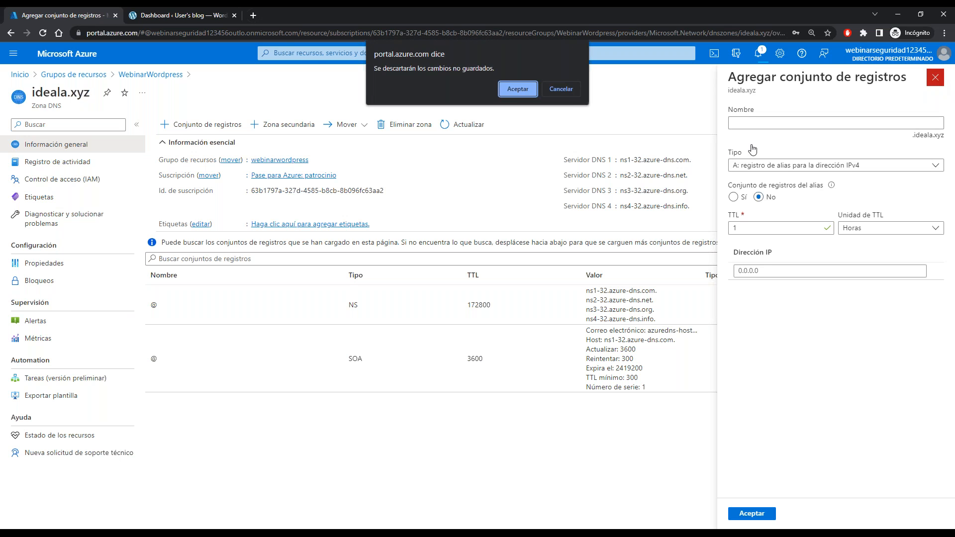
click(518, 92)
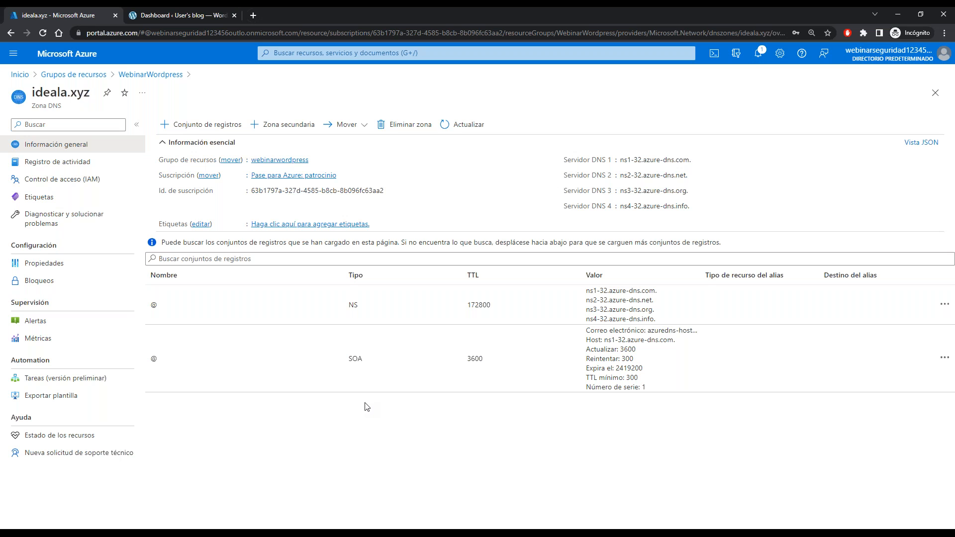
Select the WordPress site's address in the dashboard tab.
click(190, 20)
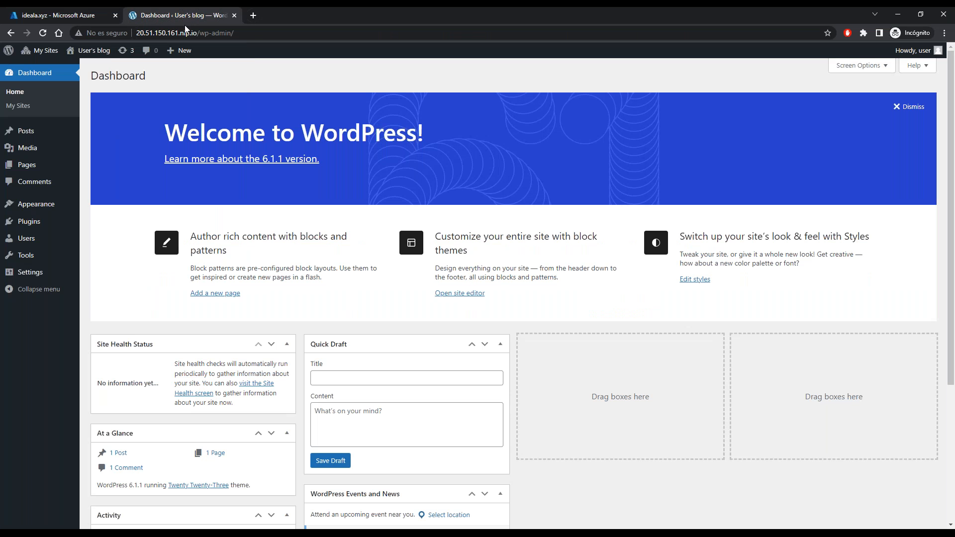
click(76, 20)
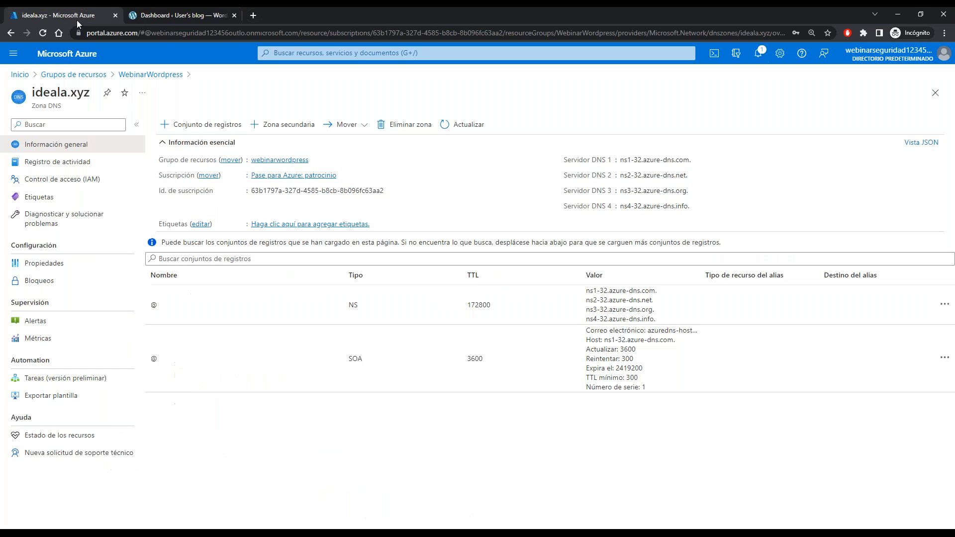
click(175, 16)
drag(139, 33, 199, 31)
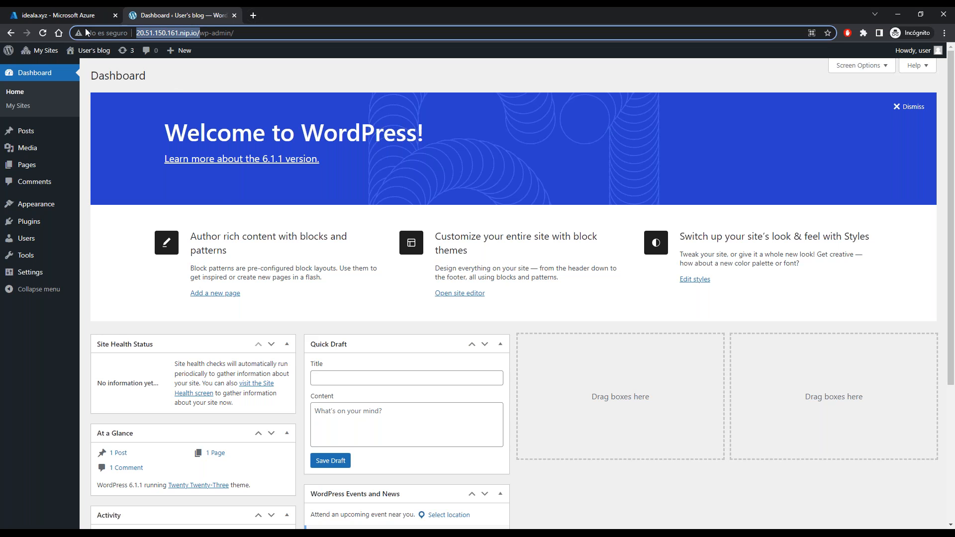
Inspect the ideala.xyz zone's four name servers, then go back to Grupos de recursos.
click(77, 16)
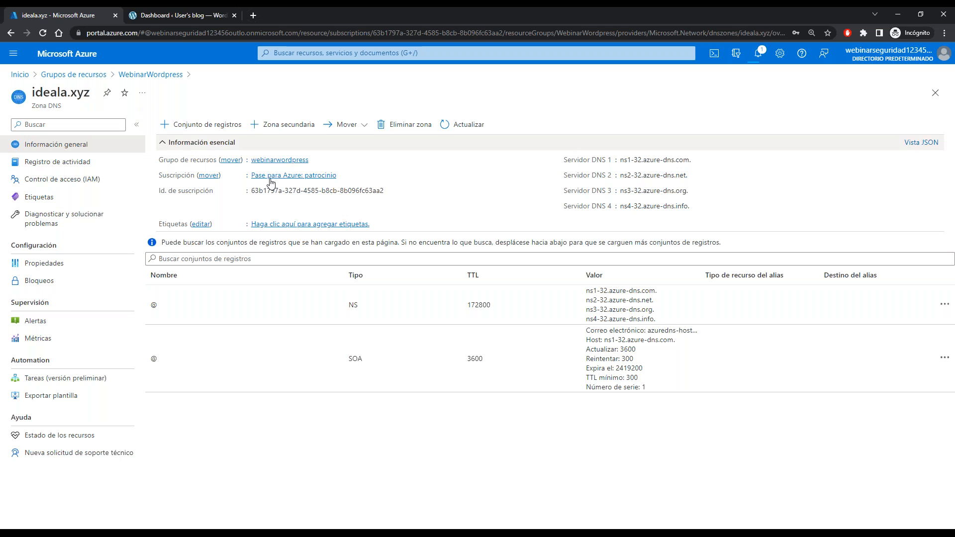
drag(620, 159, 684, 206)
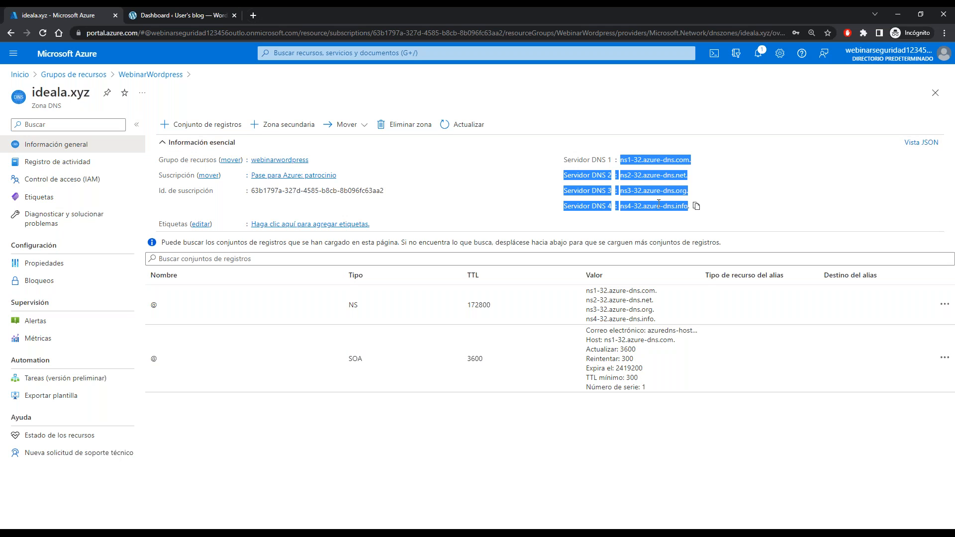
click(547, 185)
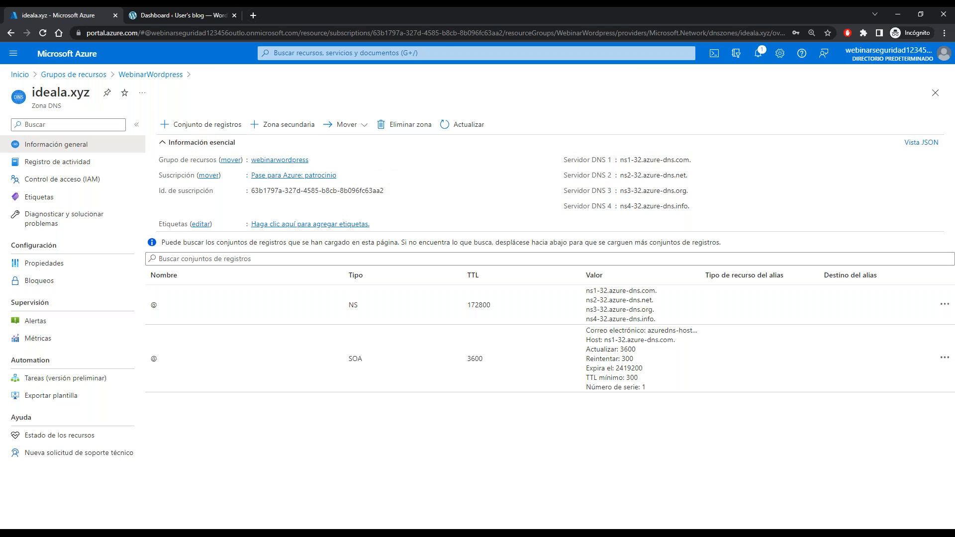
drag(32, 92, 91, 93)
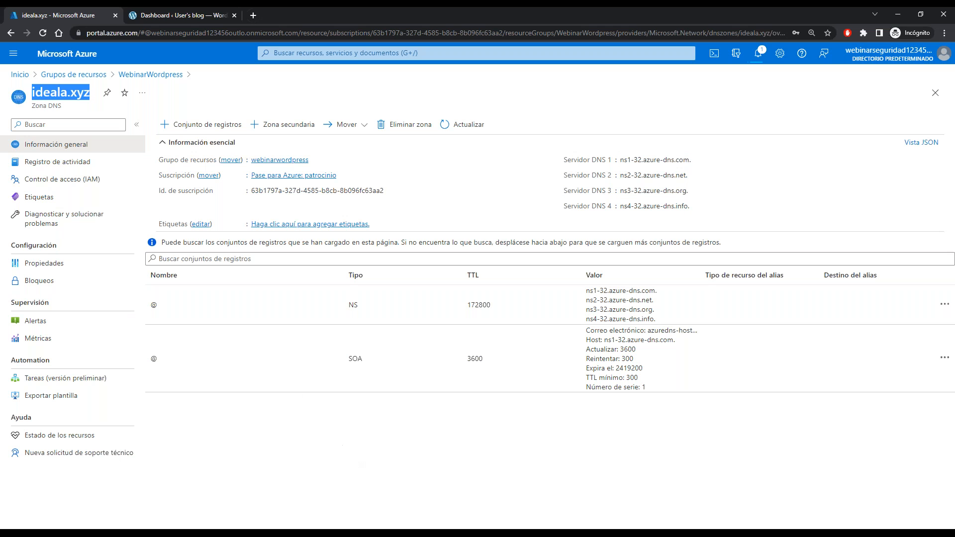
click(93, 77)
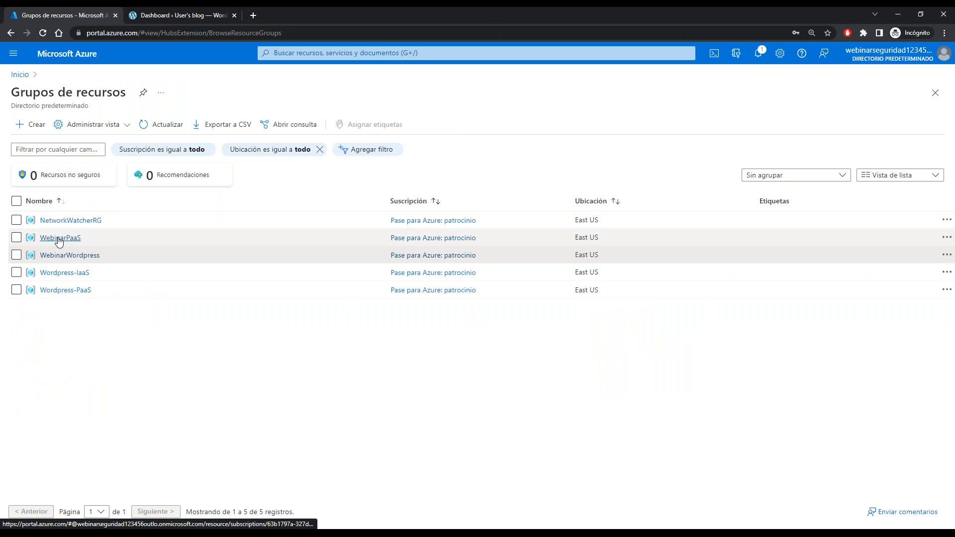
Open the yesudemo2 web app in Wordpress-PaaS and view its Supervisión monitoring metrics.
click(758, 54)
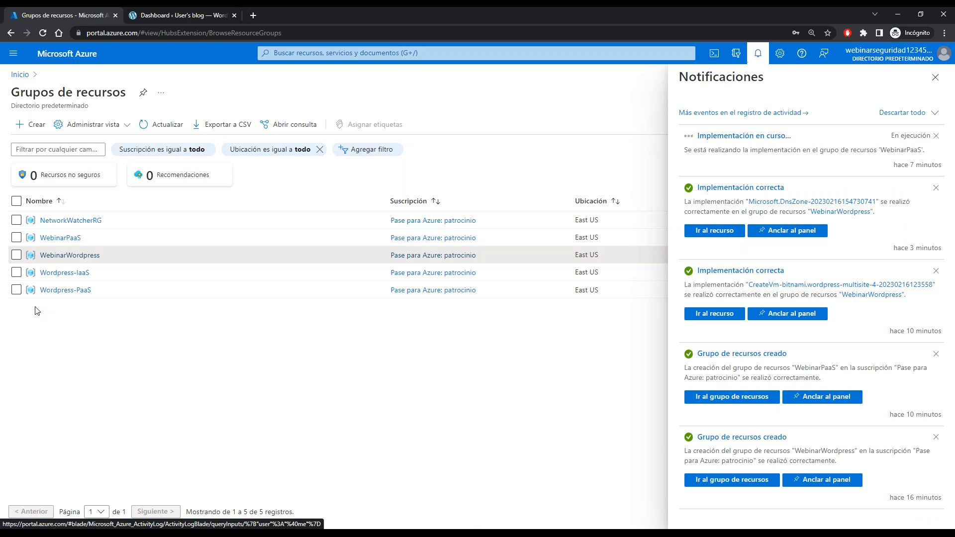
click(69, 294)
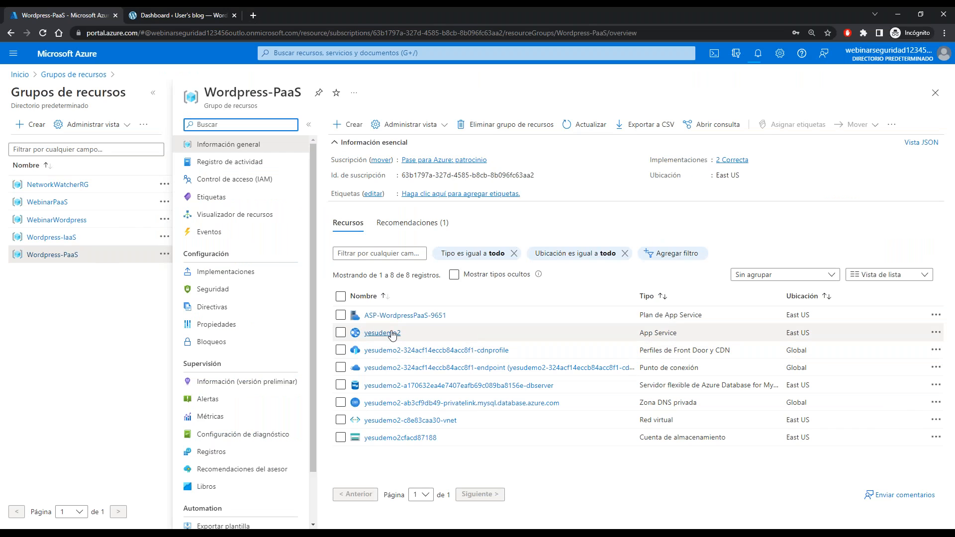
click(381, 334)
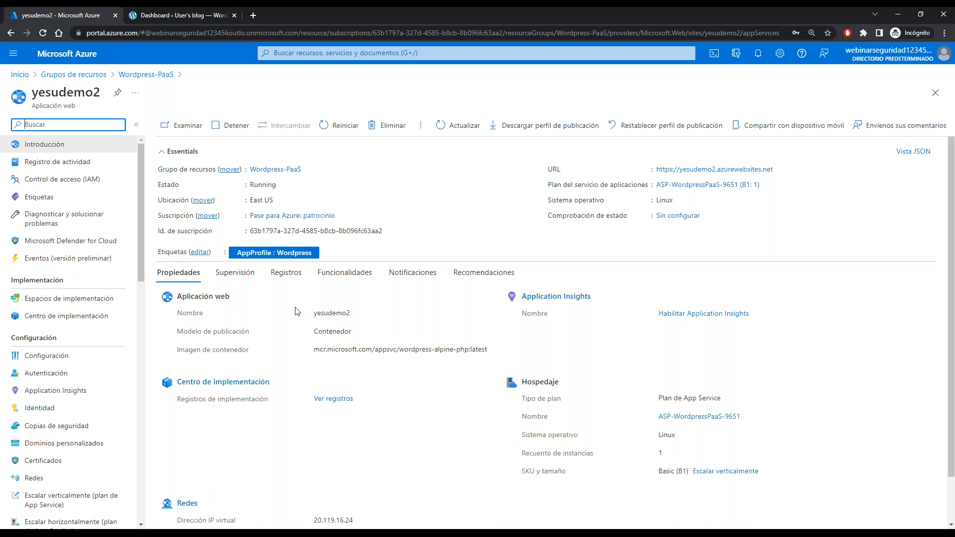
click(235, 275)
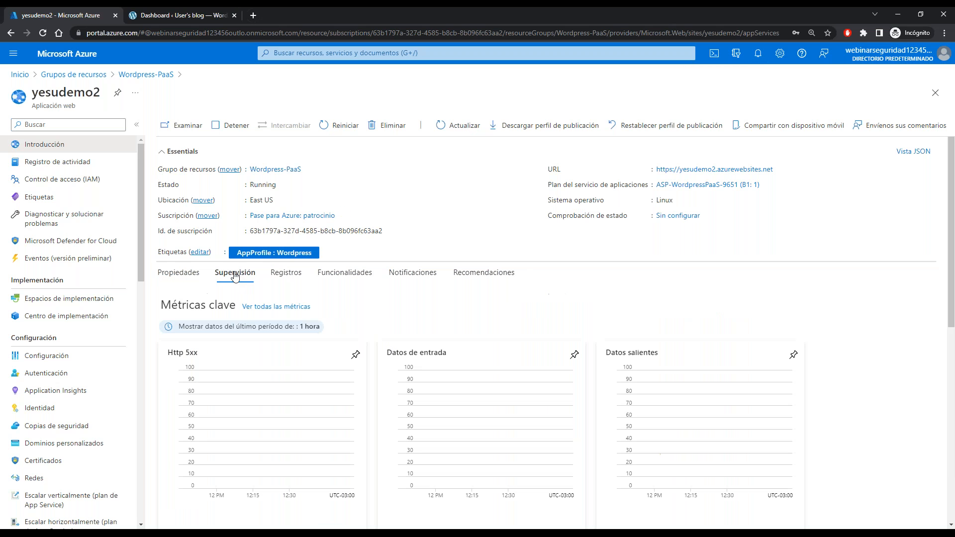
middle_click(376, 298)
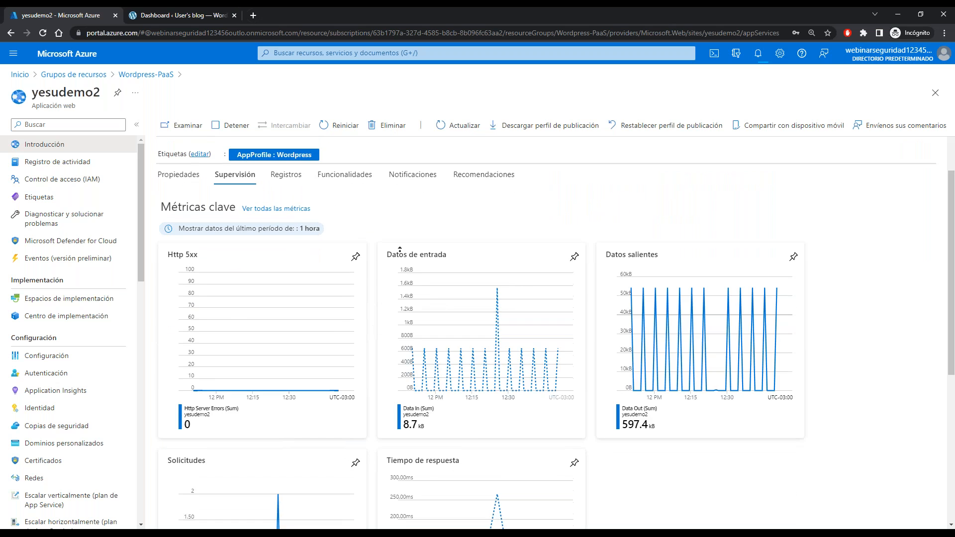
middle_click(373, 295)
middle_click(373, 297)
middle_click(372, 295)
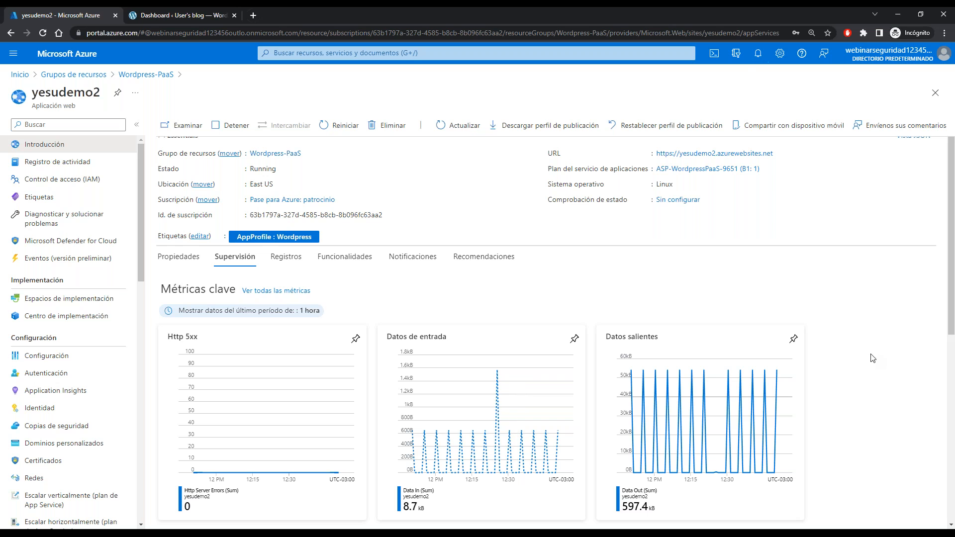
middle_click(236, 413)
scroll(235, 413, up, 2)
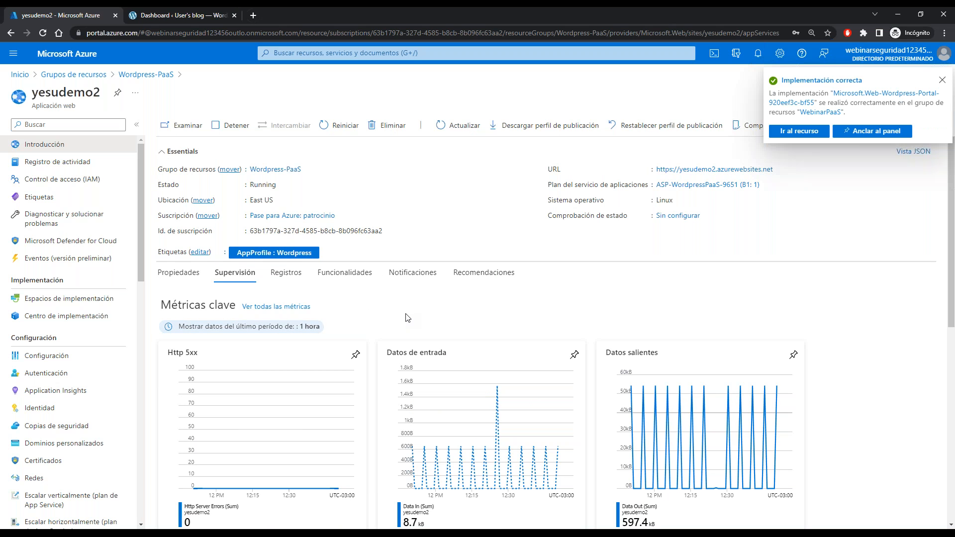
click(942, 81)
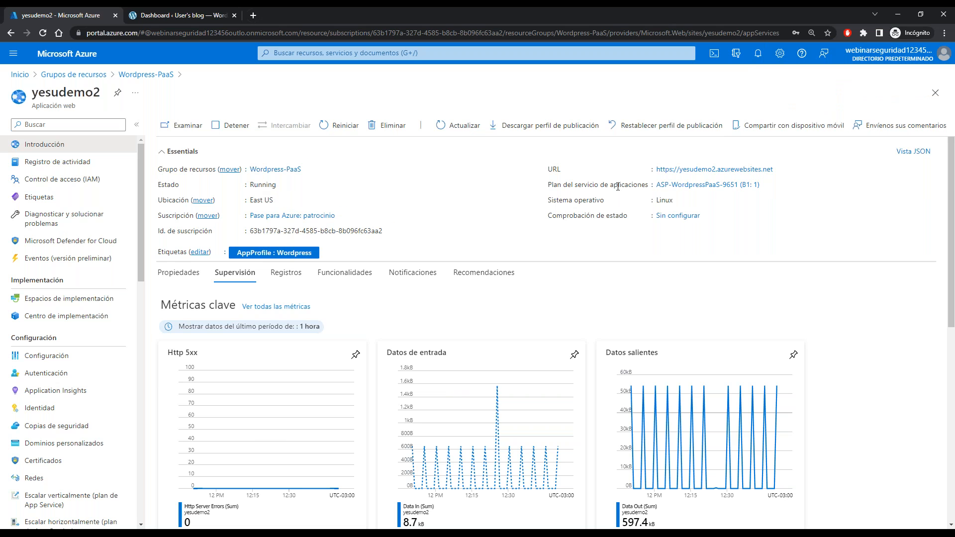
Copy the yesudemo2.azurewebsites.net URL and load it in a new browser tab.
key(ctrl+1)
click(754, 176)
drag(682, 180, 788, 180)
key(Escape)
click(254, 16)
text(https://yesudemo2.azurewebsites.net)
key(Return)
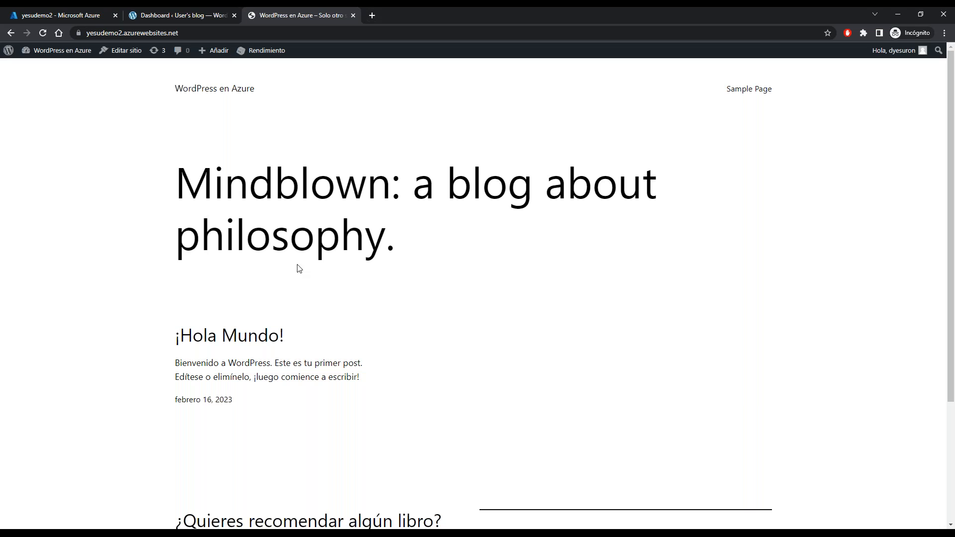
Append /admin to the yesudemo2 site URL to reach the WordPress Escritorio dashboard.
drag(206, 185, 476, 234)
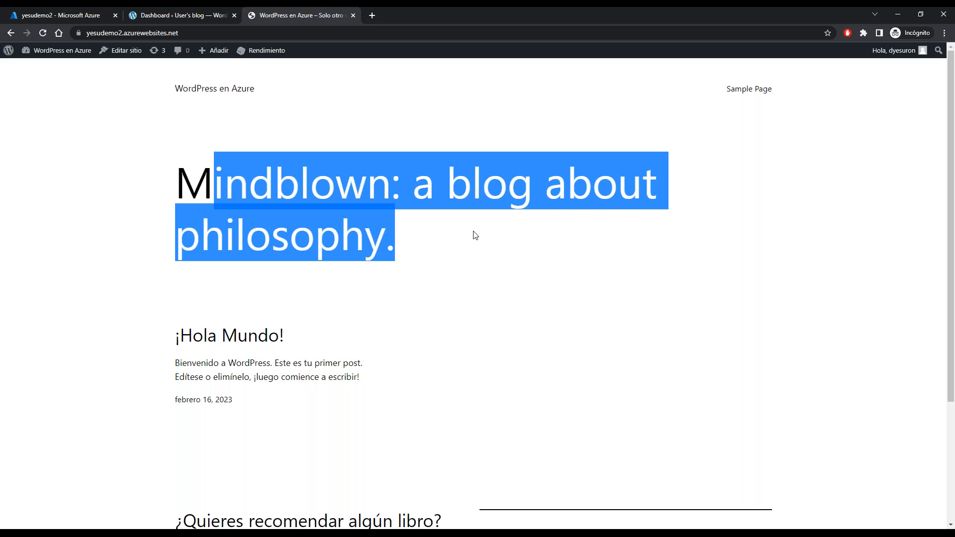
click(289, 185)
click(218, 33)
click(219, 33)
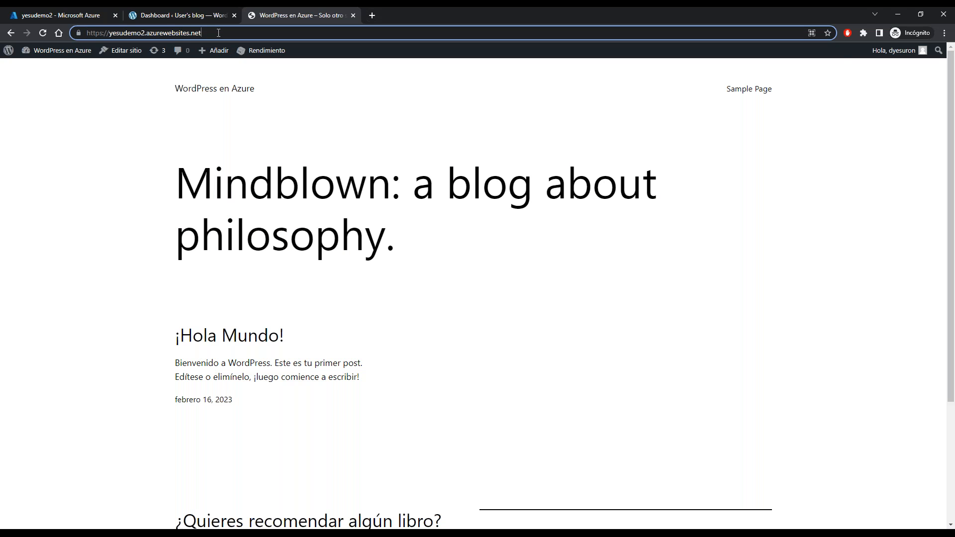
text(/admin)
key(Return)
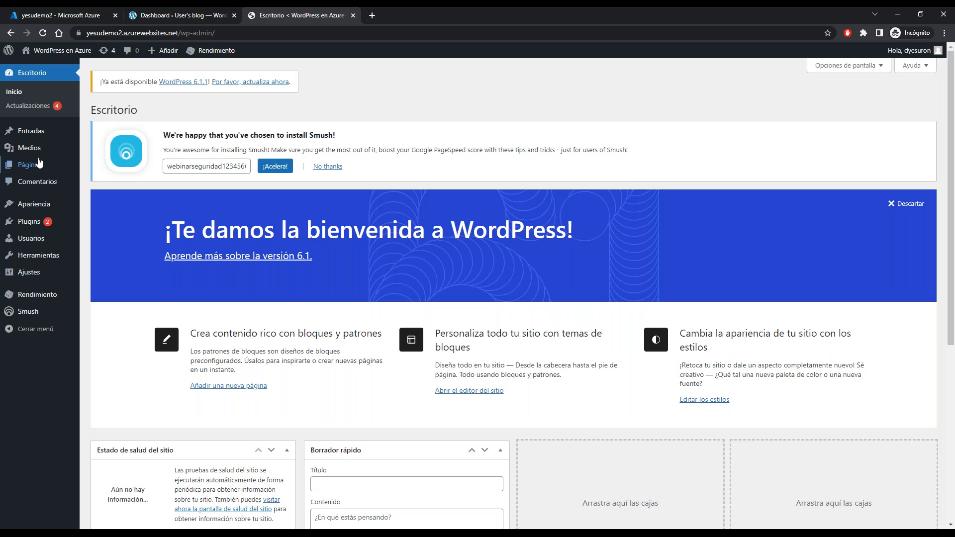
Open W3 Total Cache's Performance section and its CDN settings showing Azure storage active.
mouse_move(35, 234)
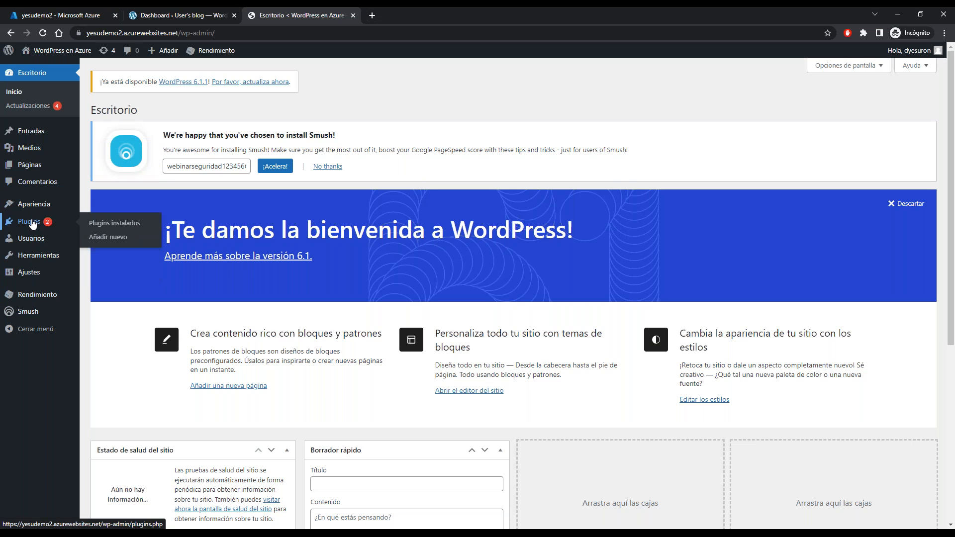
mouse_move(31, 296)
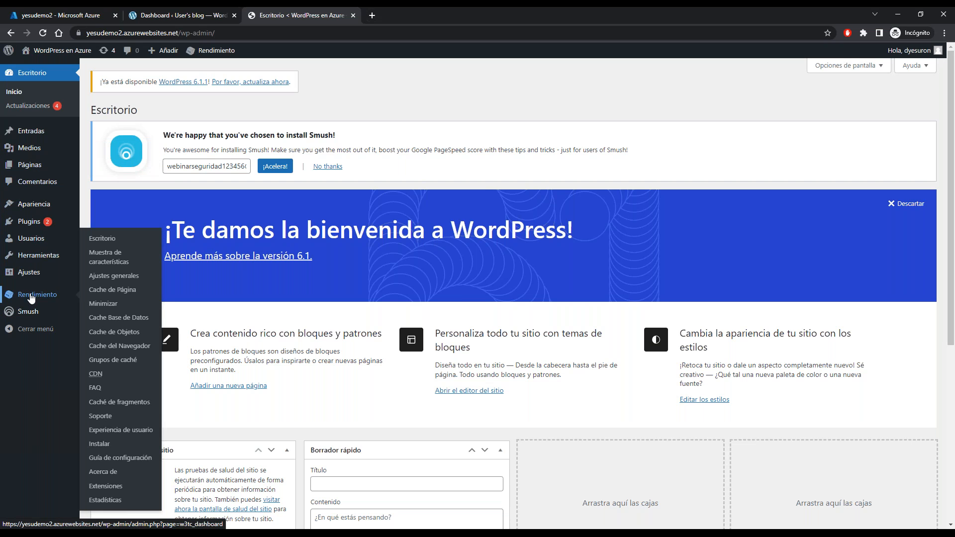
click(31, 297)
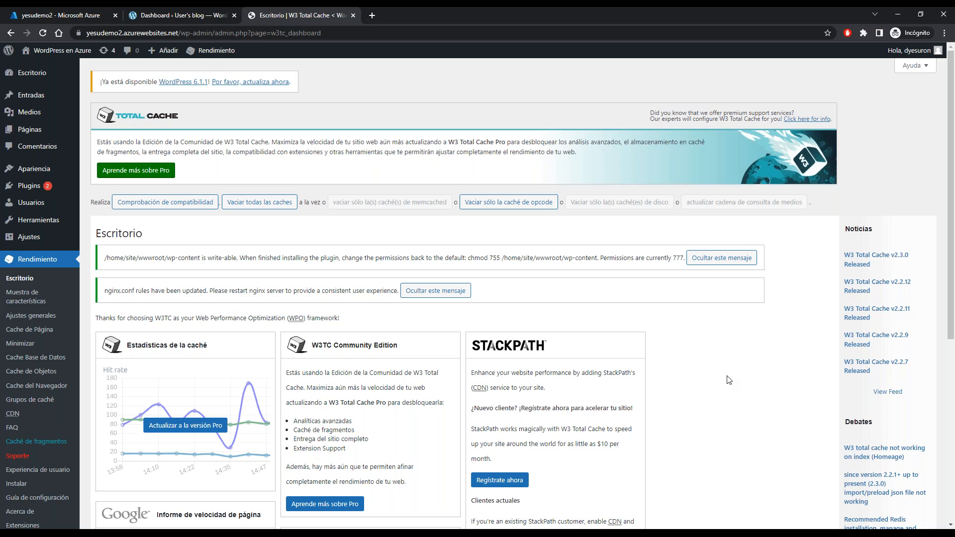
scroll(713, 365, down, 3)
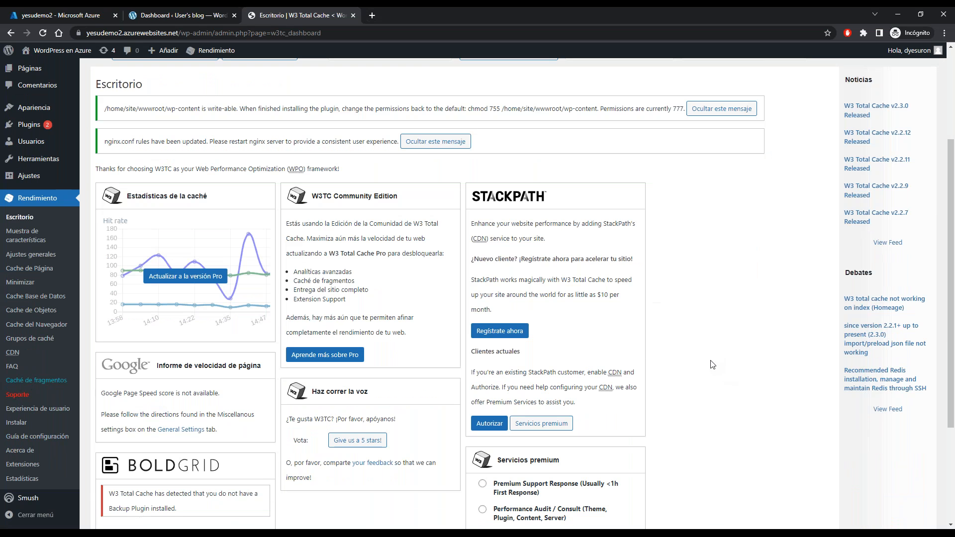
click(12, 343)
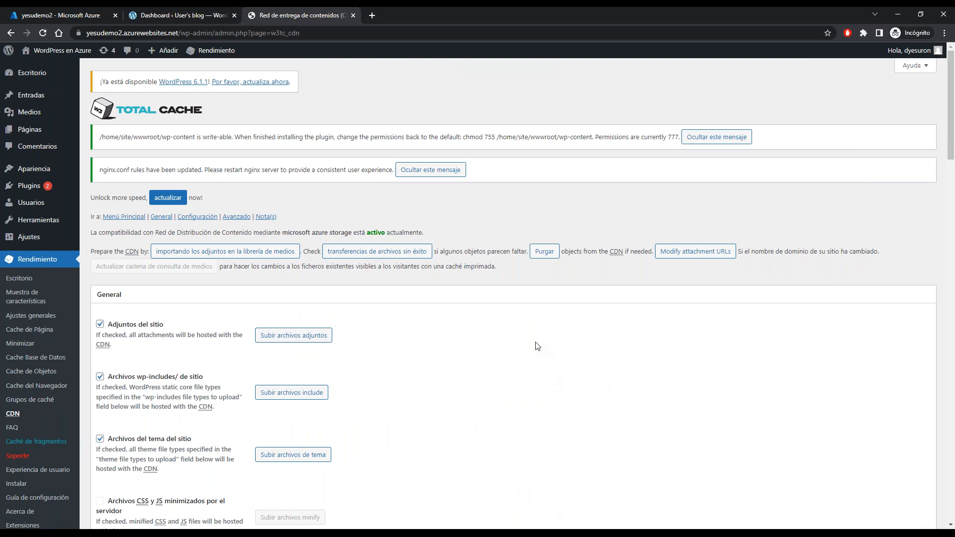
scroll(527, 343, down, 2)
scroll(527, 343, up, 2)
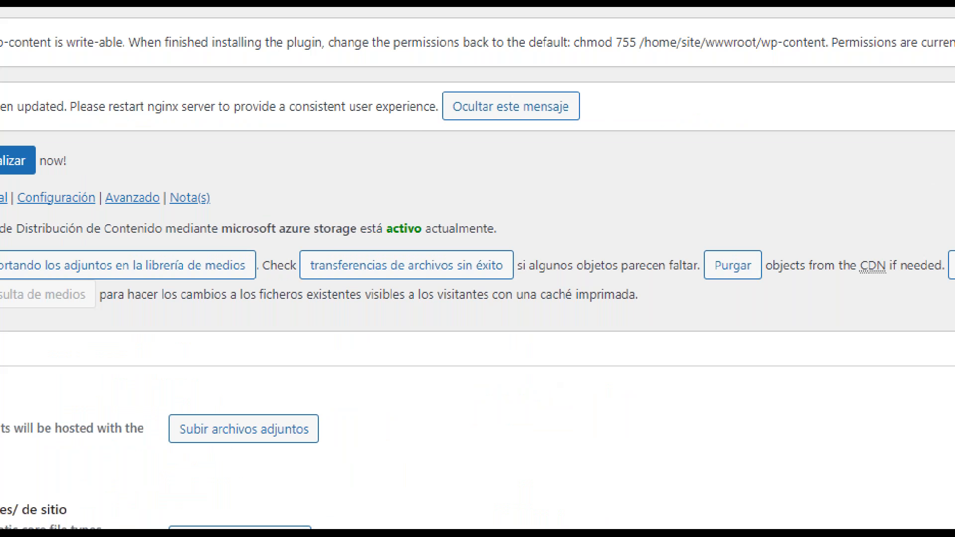
Highlight the CDN status, then open Themes in another tab and go back to the Dashboard.
drag(285, 237, 364, 232)
key(Escape)
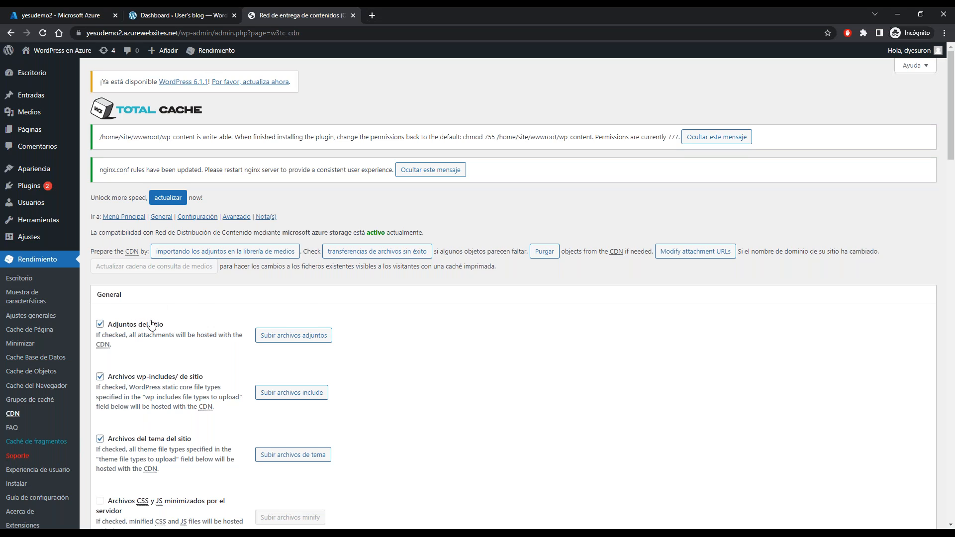
middle_click(38, 166)
click(37, 80)
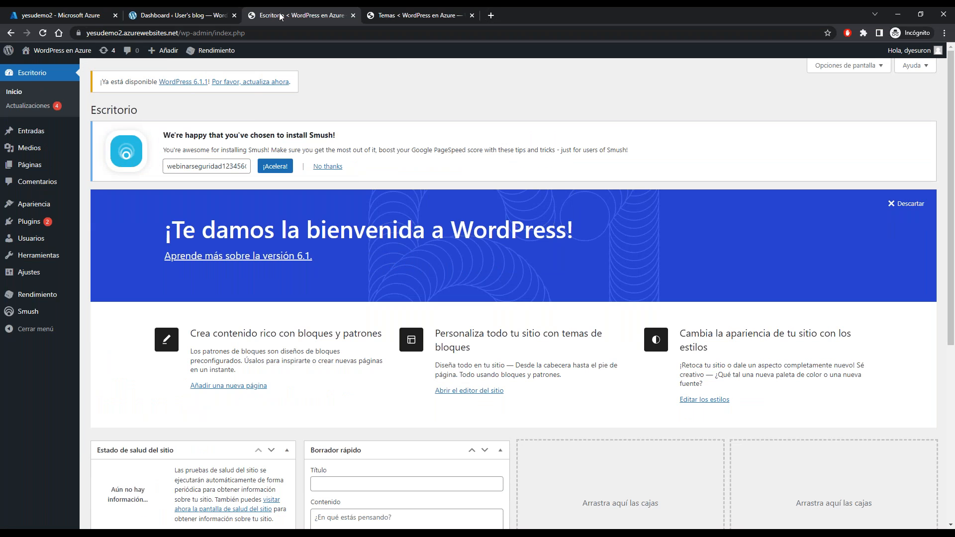
List the IaaS 'User's blog' installed plugins, including All-in-One WP Migration and W3 Total Cache.
click(182, 15)
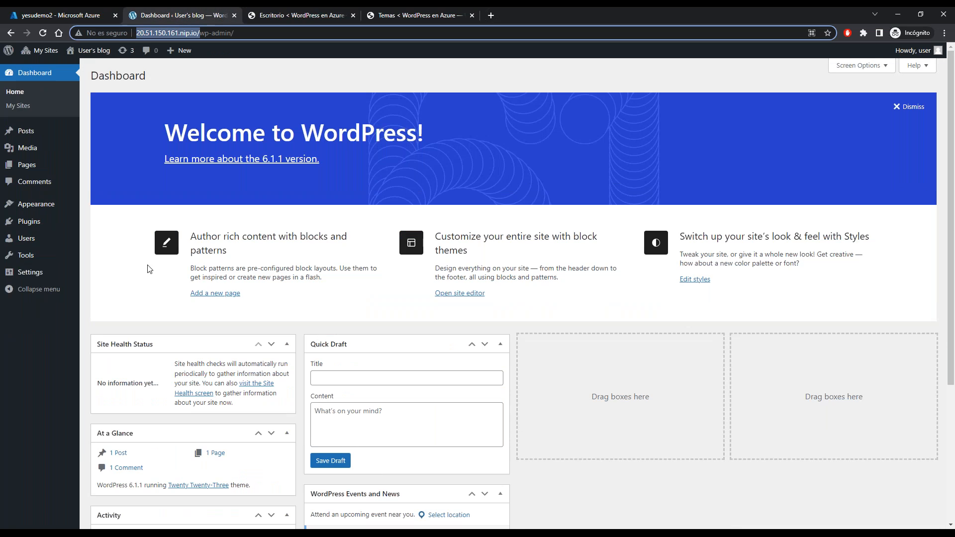
click(119, 271)
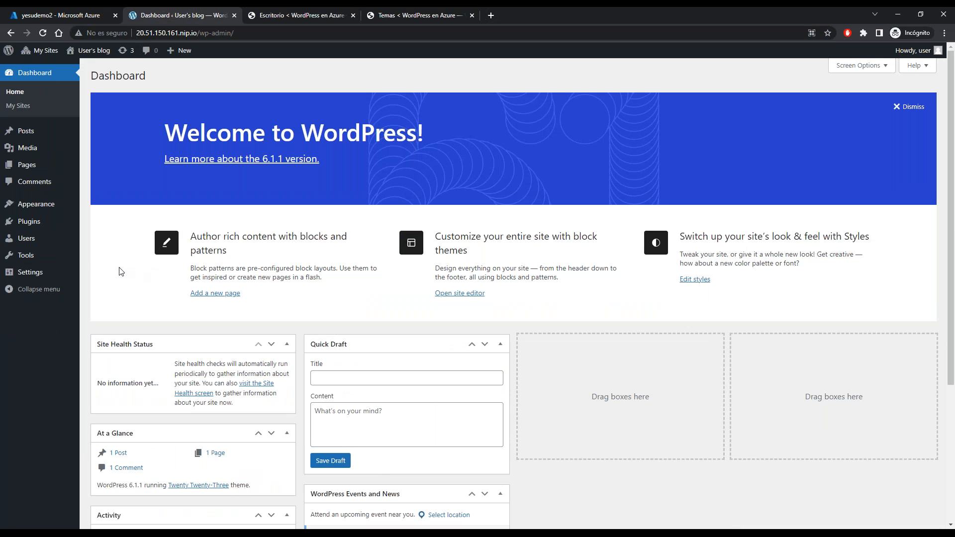
click(29, 223)
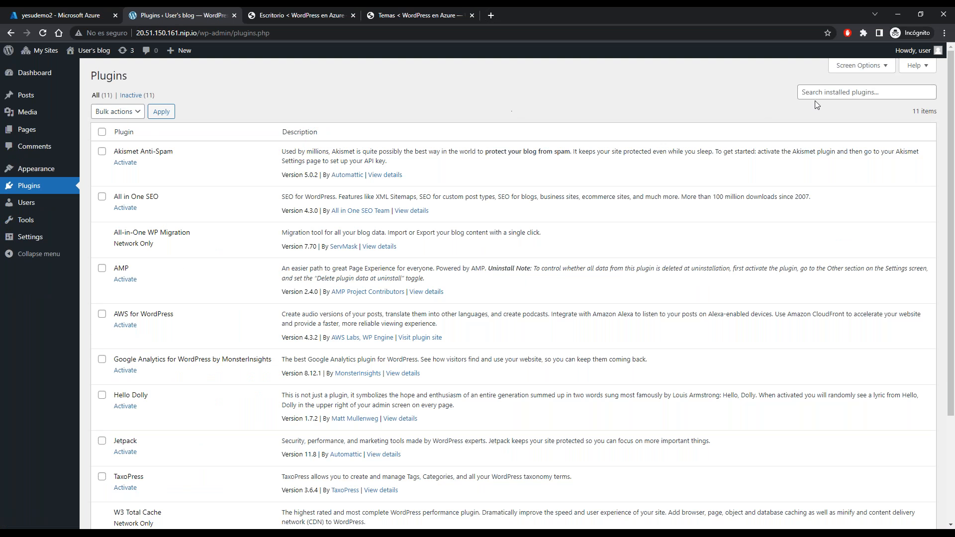
click(100, 15)
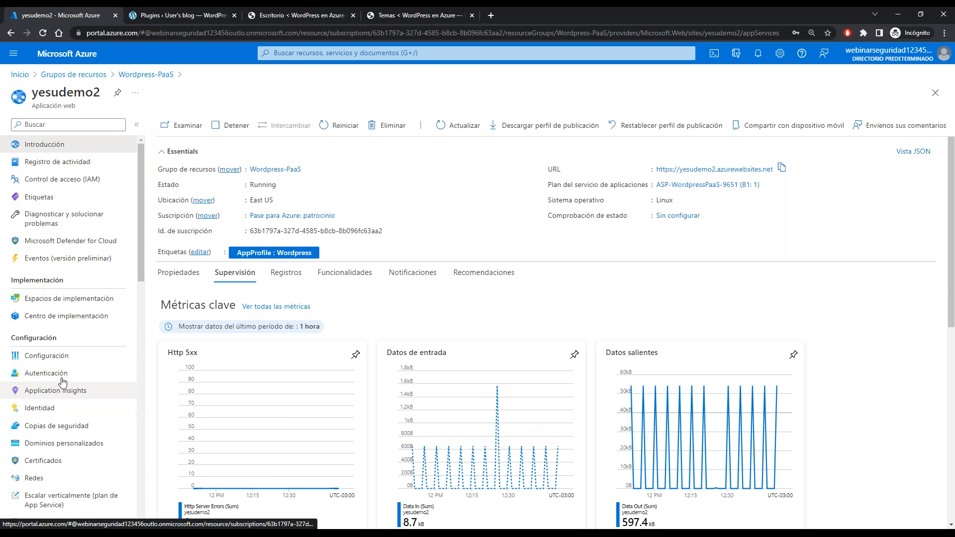
Navigate from Wordpress-PaaS to the Wordpress-IaaS group's wordpressVM overview.
click(133, 74)
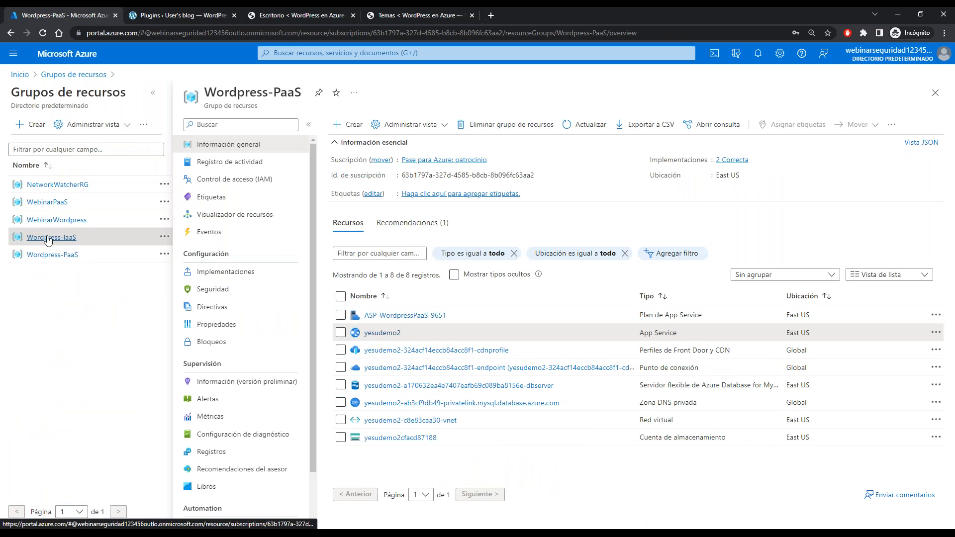
click(49, 237)
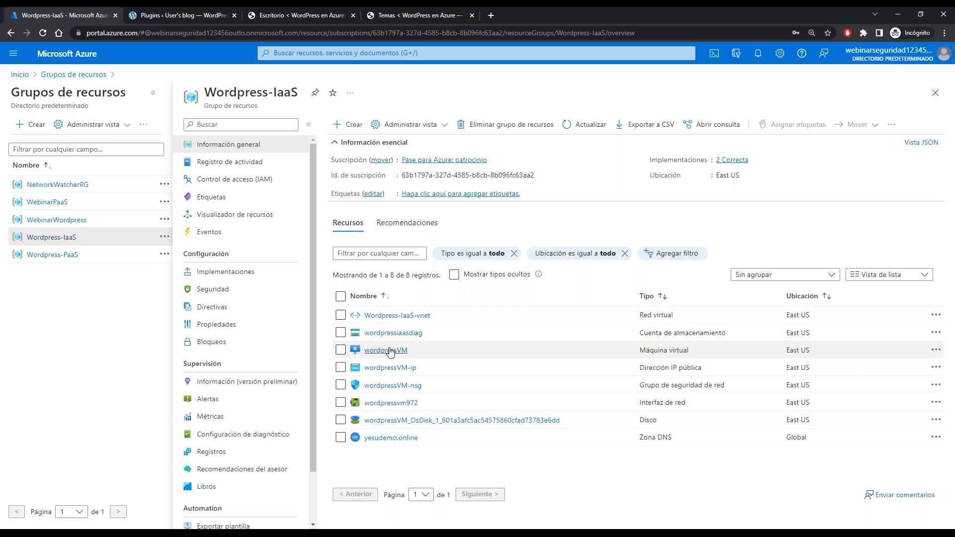
click(390, 352)
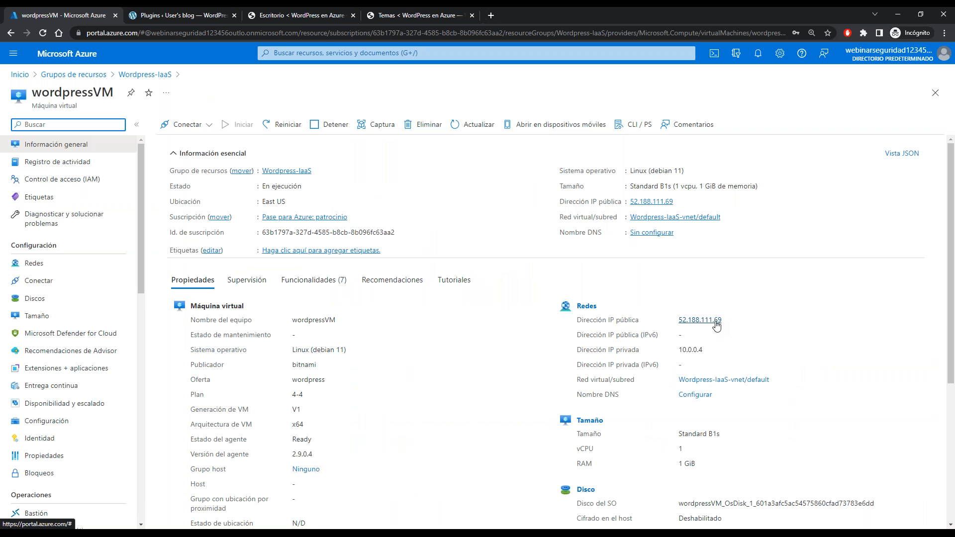
Copy the VM's public IP 52.188.111.69 and load it in a new private tab.
click(680, 202)
key(ctrl+t)
key(ctrl+v)
key(Return)
Load 52.188.111.69/wp-admin and view the site's installed plugins.
click(218, 32)
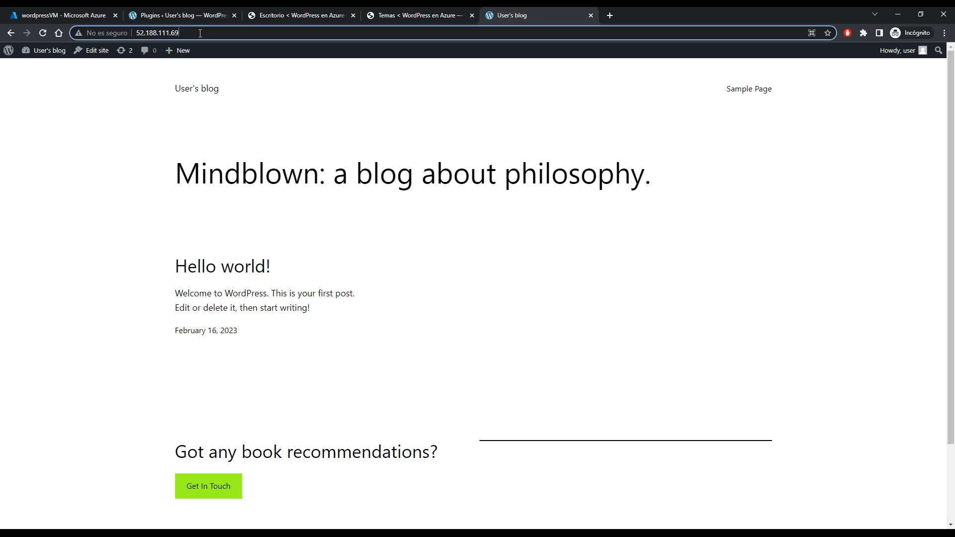
text(/wp-admin)
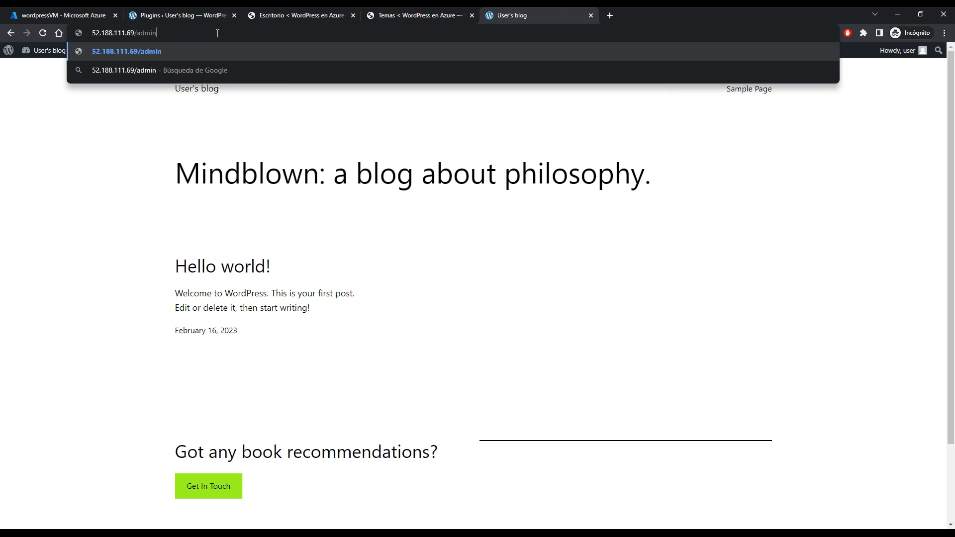
key(Return)
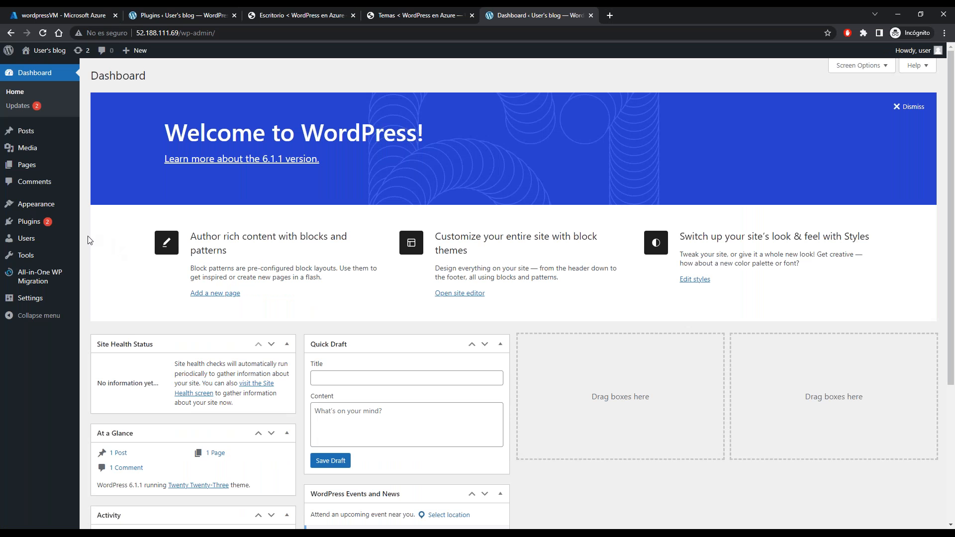
mouse_move(35, 224)
click(112, 223)
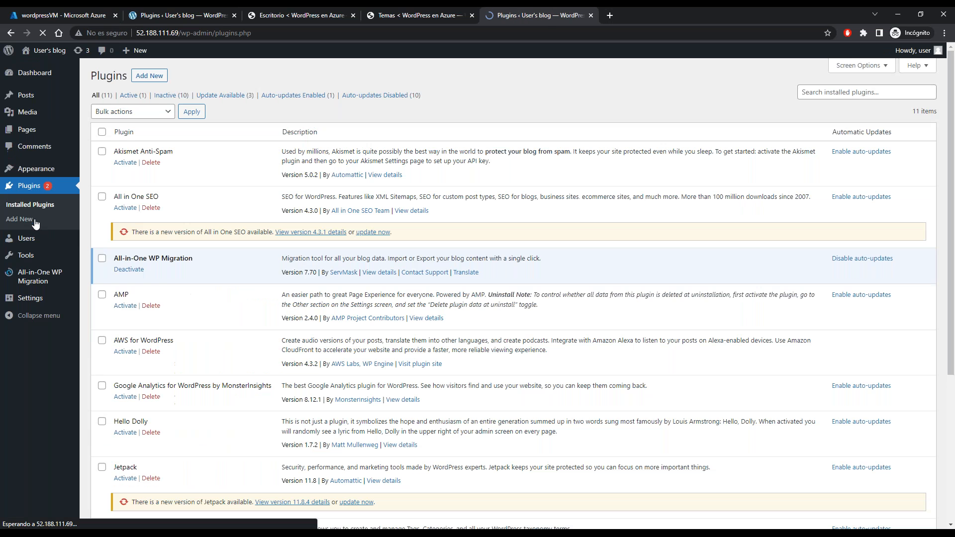
Browse All-in-One WP Migration's Export destinations and Import page, then return to Azure.
click(23, 277)
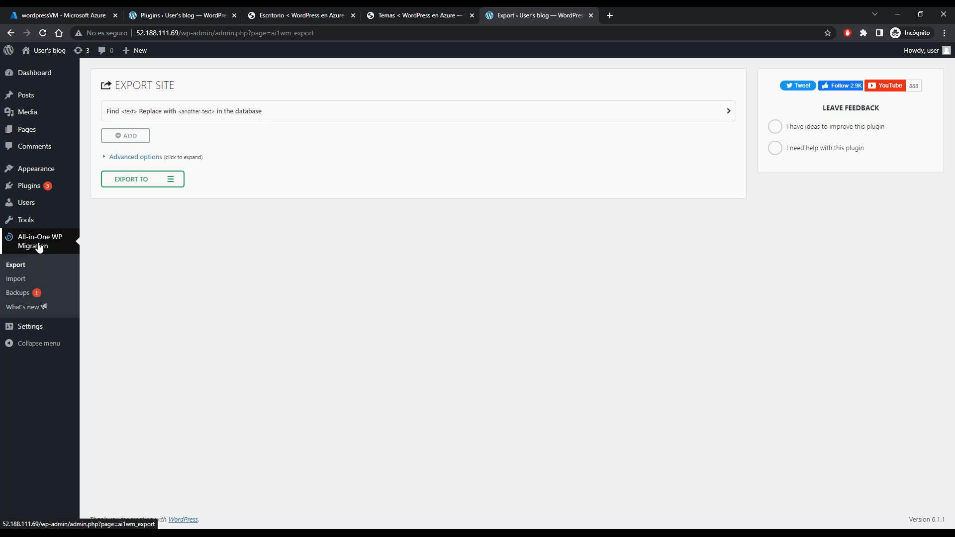
drag(136, 215, 127, 257)
click(172, 181)
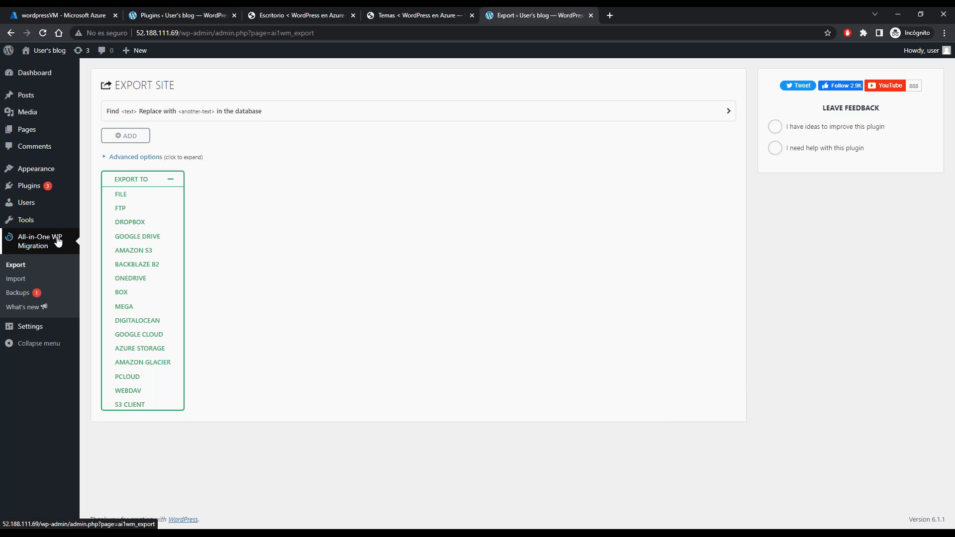
click(24, 280)
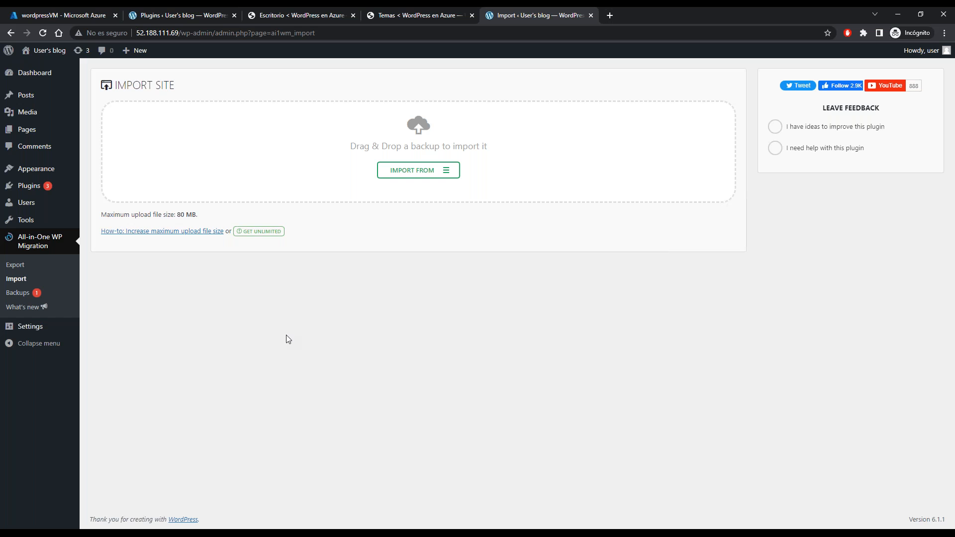
click(78, 17)
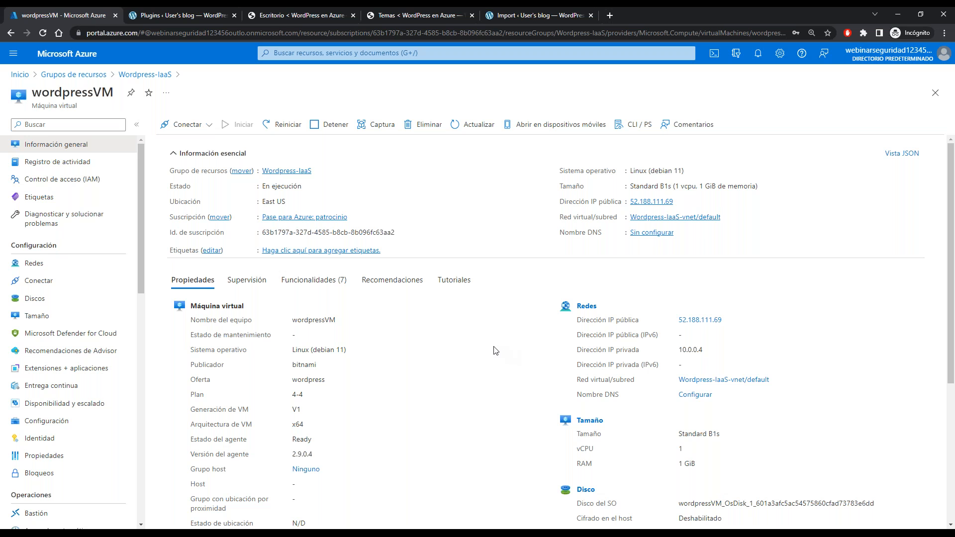
Check wordpressVM's available sizes (currently Standard_B1s), then return to the Wordpress-IaaS resource list.
scroll(494, 350, down, 5)
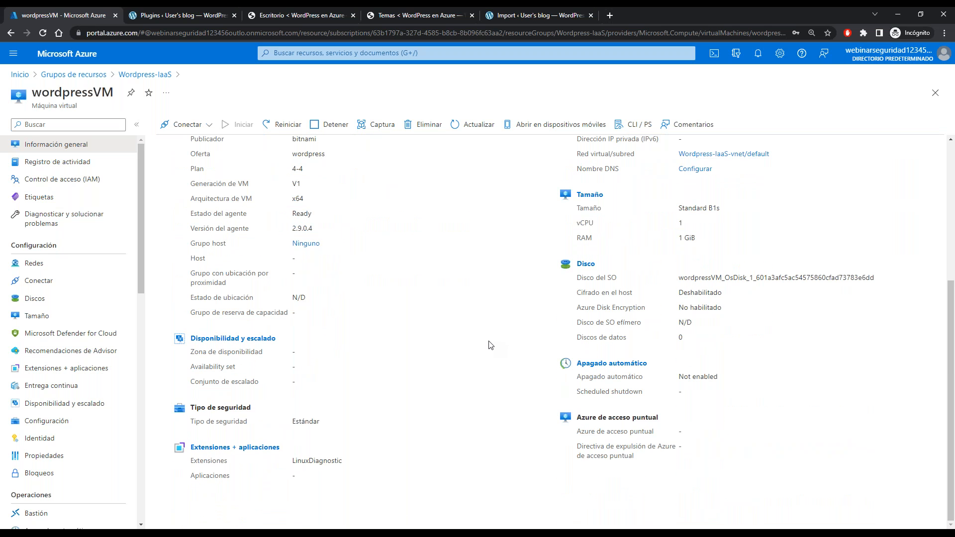
scroll(434, 335, up, 5)
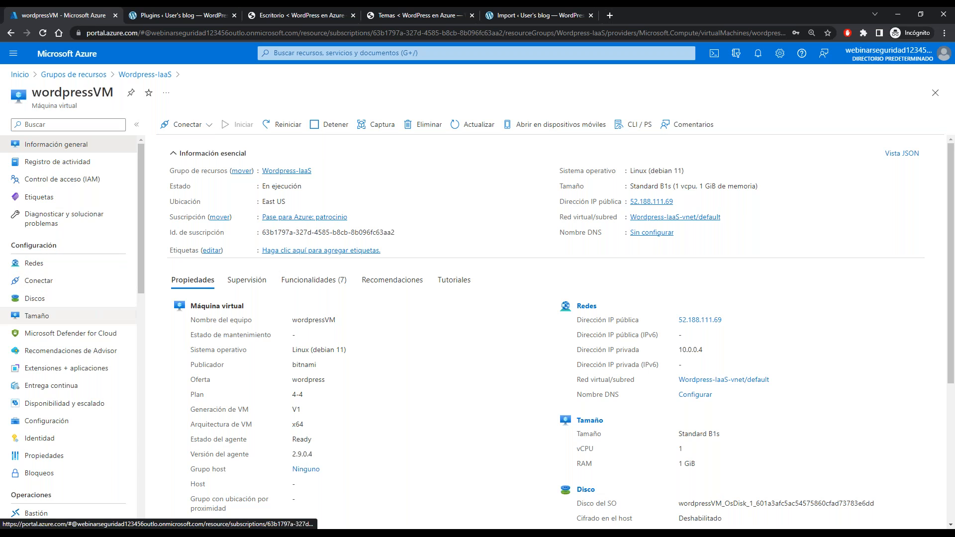
click(43, 320)
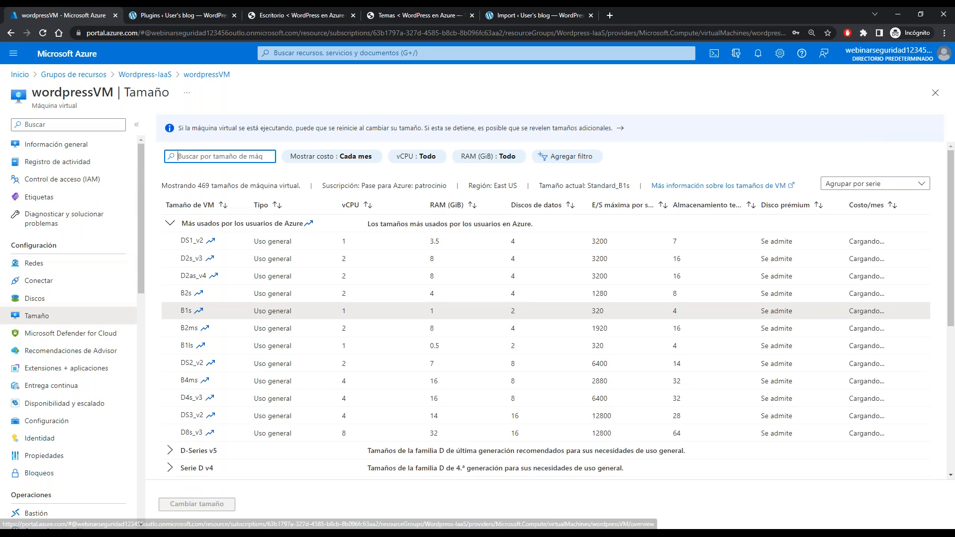
click(144, 75)
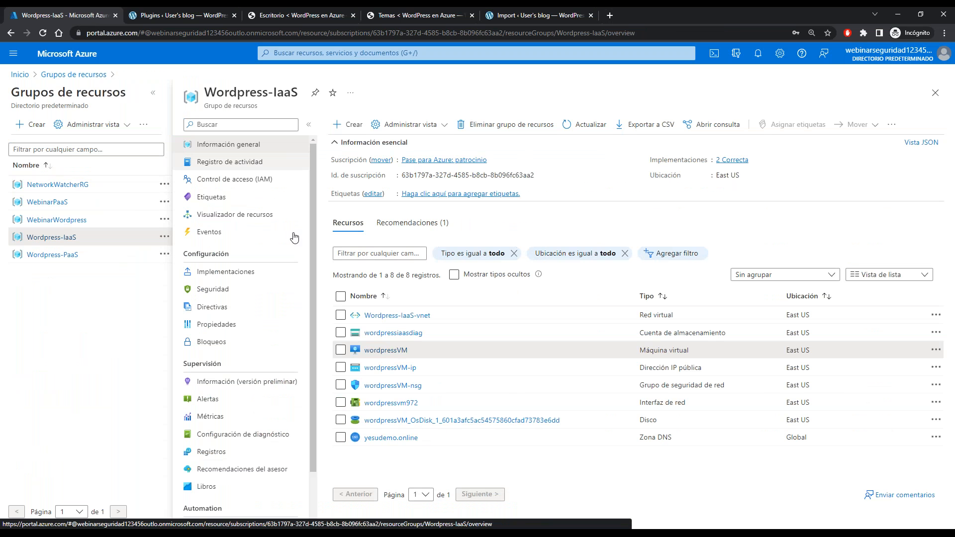
Check the yesudemo.online DNS zone's A record 52.188.111.69, then open the Wordpress-PaaS resource group.
click(394, 438)
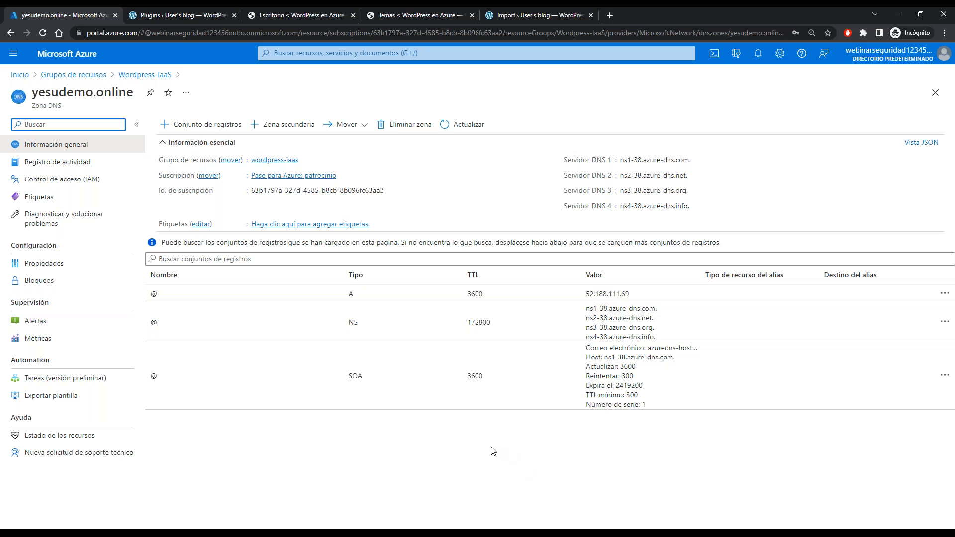
click(88, 75)
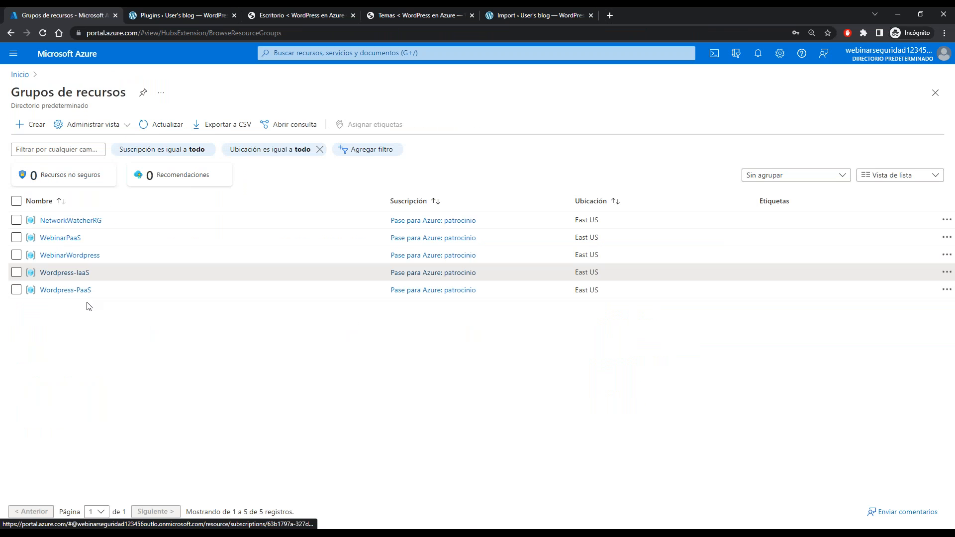
click(64, 290)
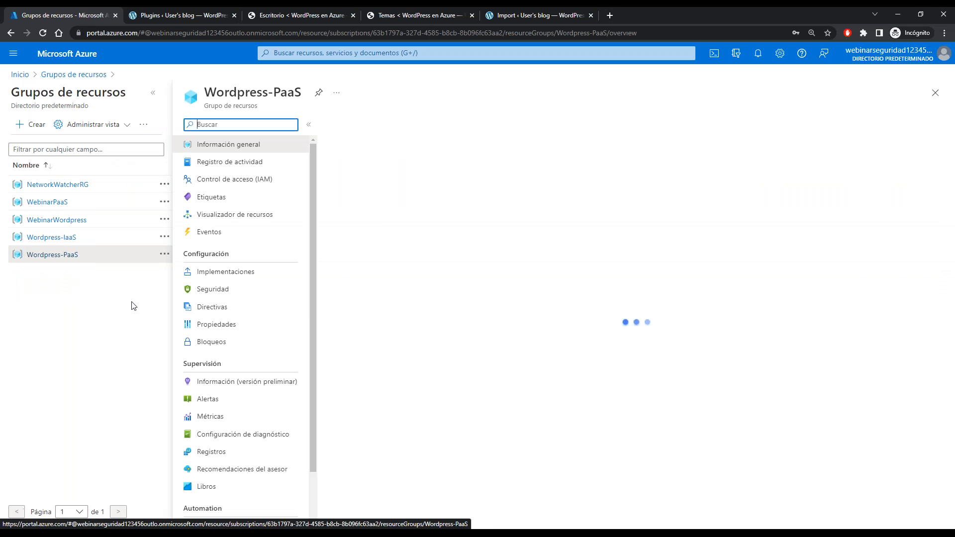
Review the yesudemo2 web app's monitoring metrics and its Linux, Basic (B1) properties.
click(381, 335)
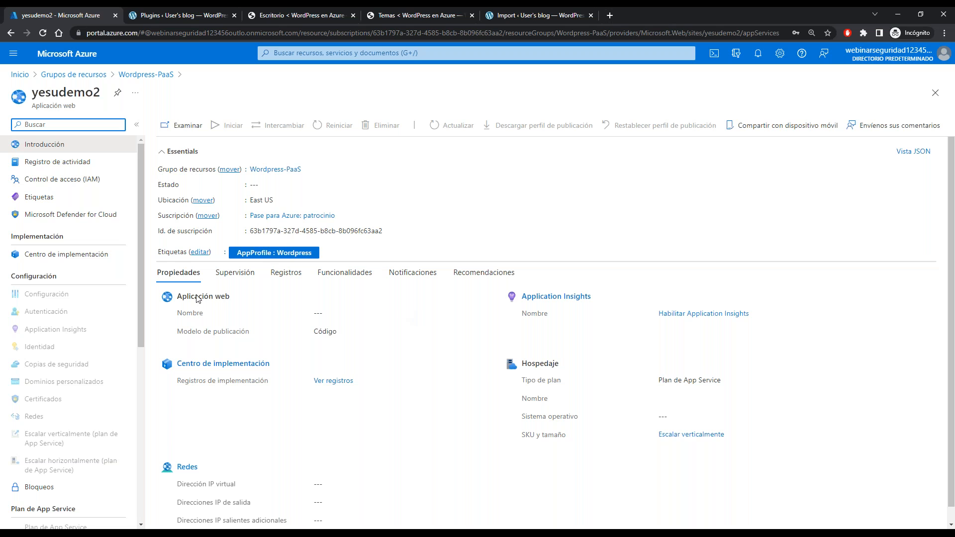
click(244, 275)
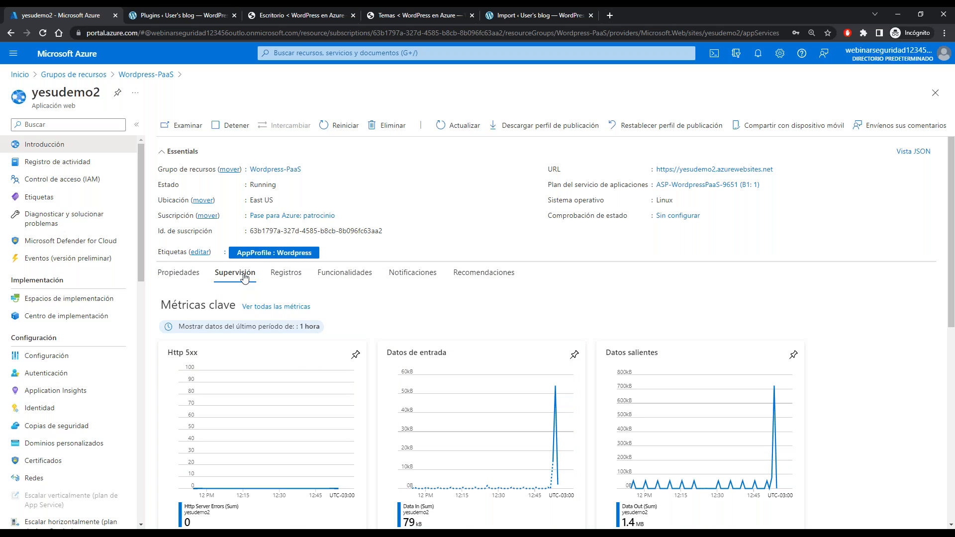
click(180, 275)
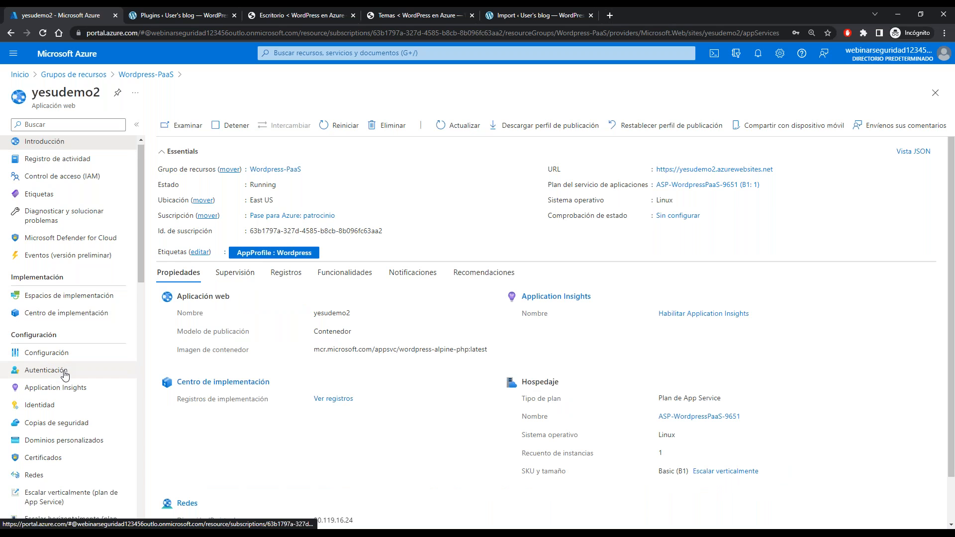
scroll(63, 370, down, 2)
scroll(66, 374, up, 2)
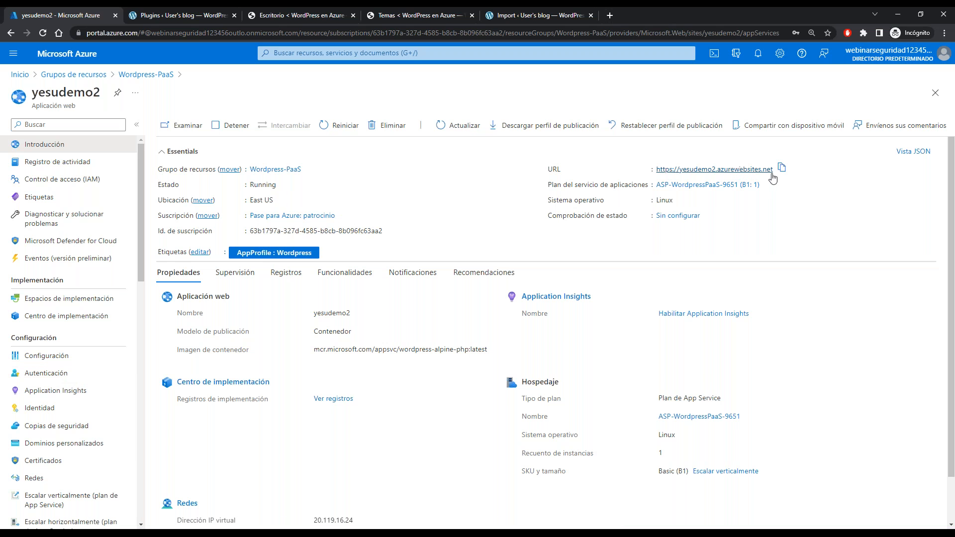
click(609, 15)
Load yesudemo2.azurewebsites.net and highlight its 'Mindblown: a blog about philosophy.' heading.
key(ctrl+v)
key(Return)
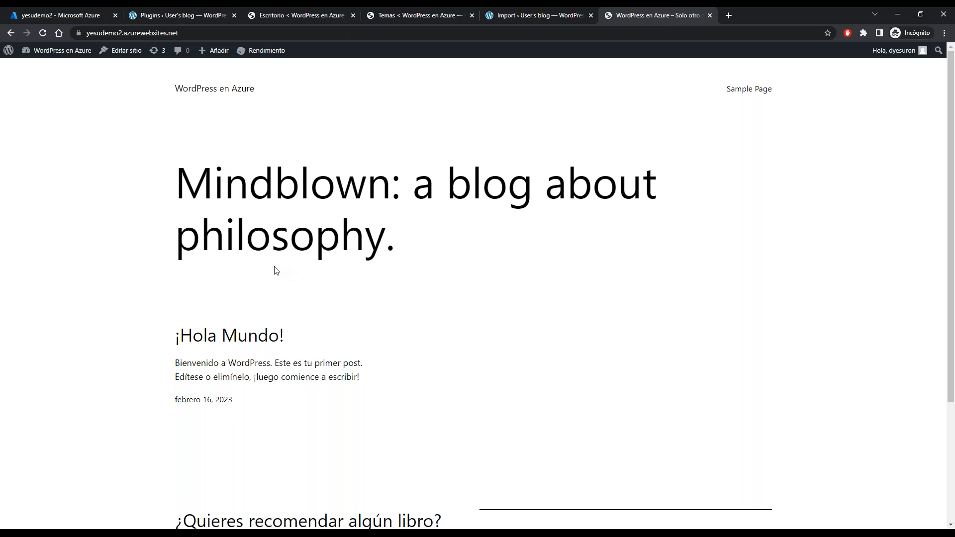
scroll(164, 282, down, 3)
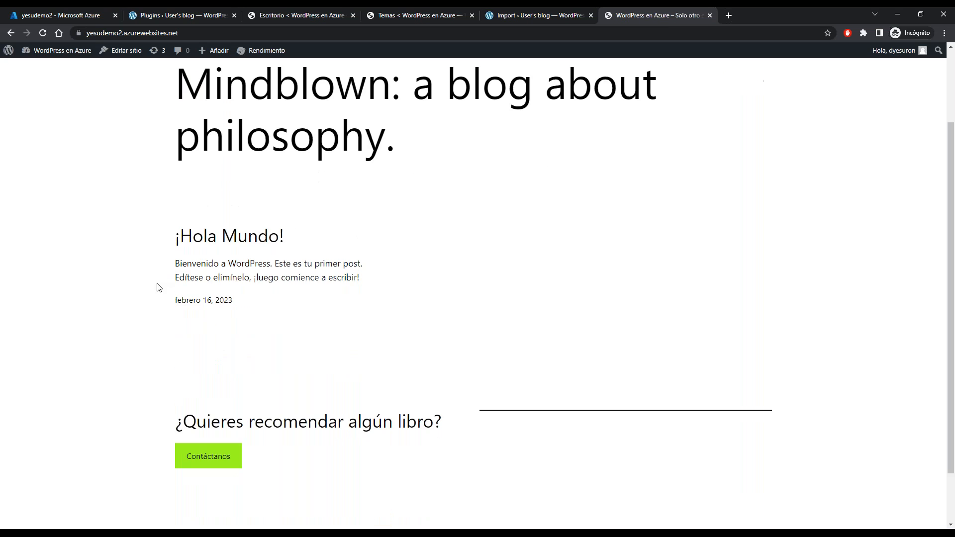
scroll(164, 284, up, 3)
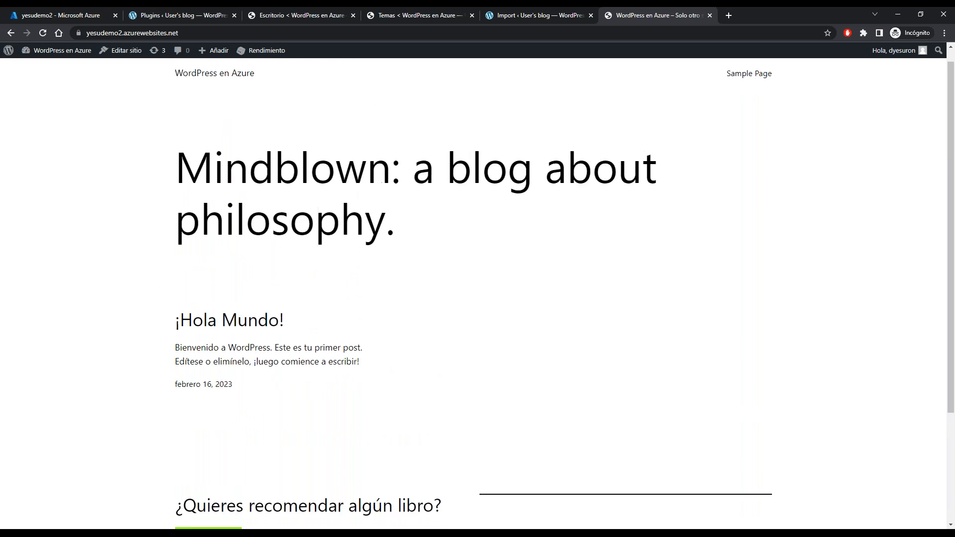
drag(183, 184, 386, 235)
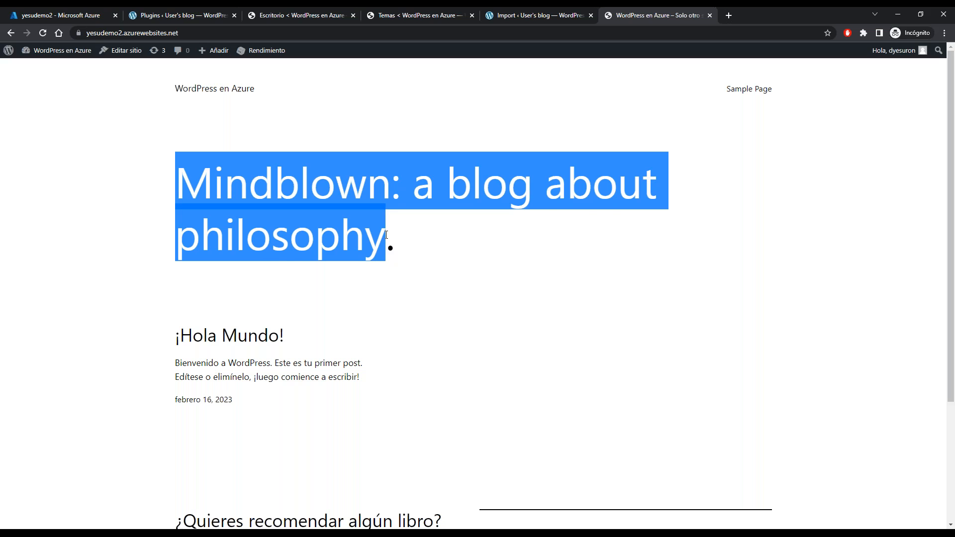
click(388, 285)
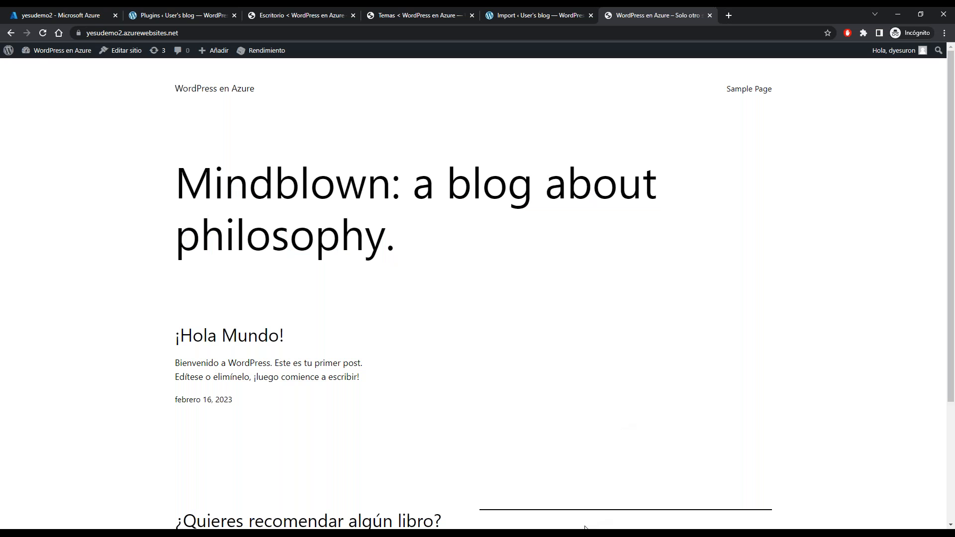
Return the presentation to slide 1, 'Despliega tu sitio web en Azure', and hide the notes panel.
key(alt+Tab)
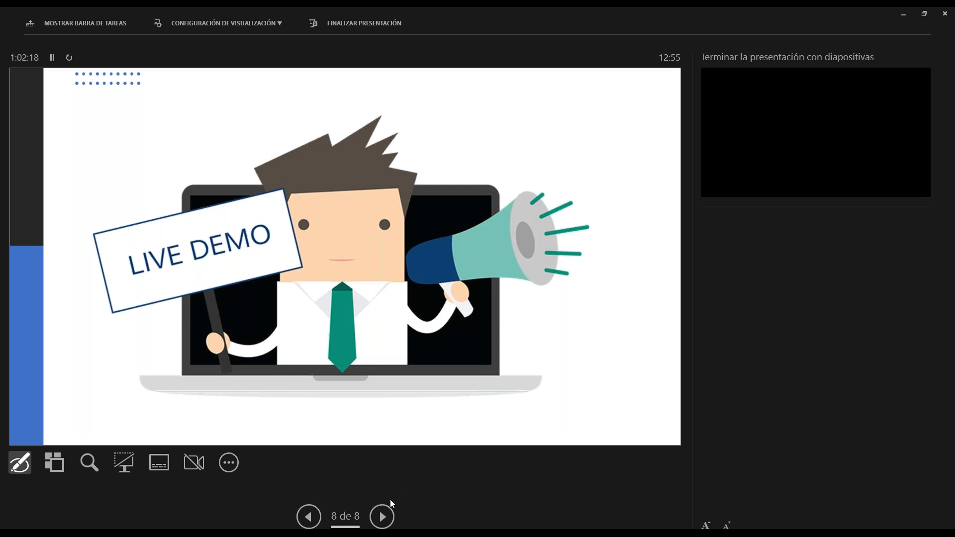
click(310, 517)
click(310, 517)
click(312, 519)
click(312, 519)
click(312, 519)
click(312, 519)
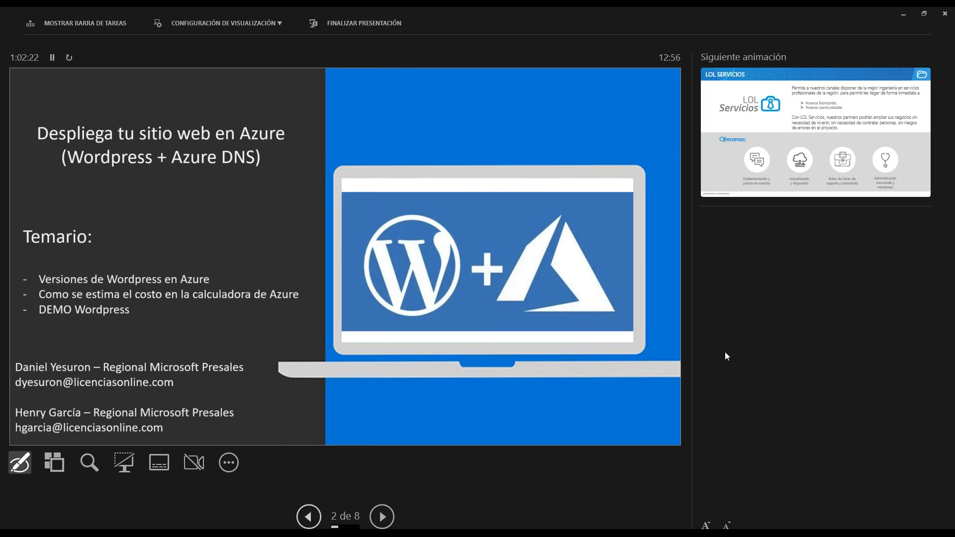
drag(694, 304, 924, 304)
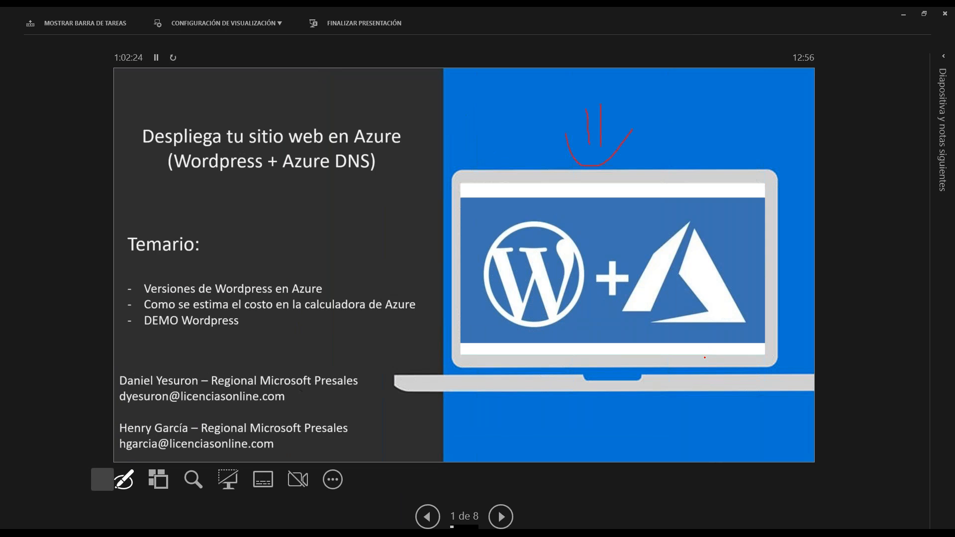